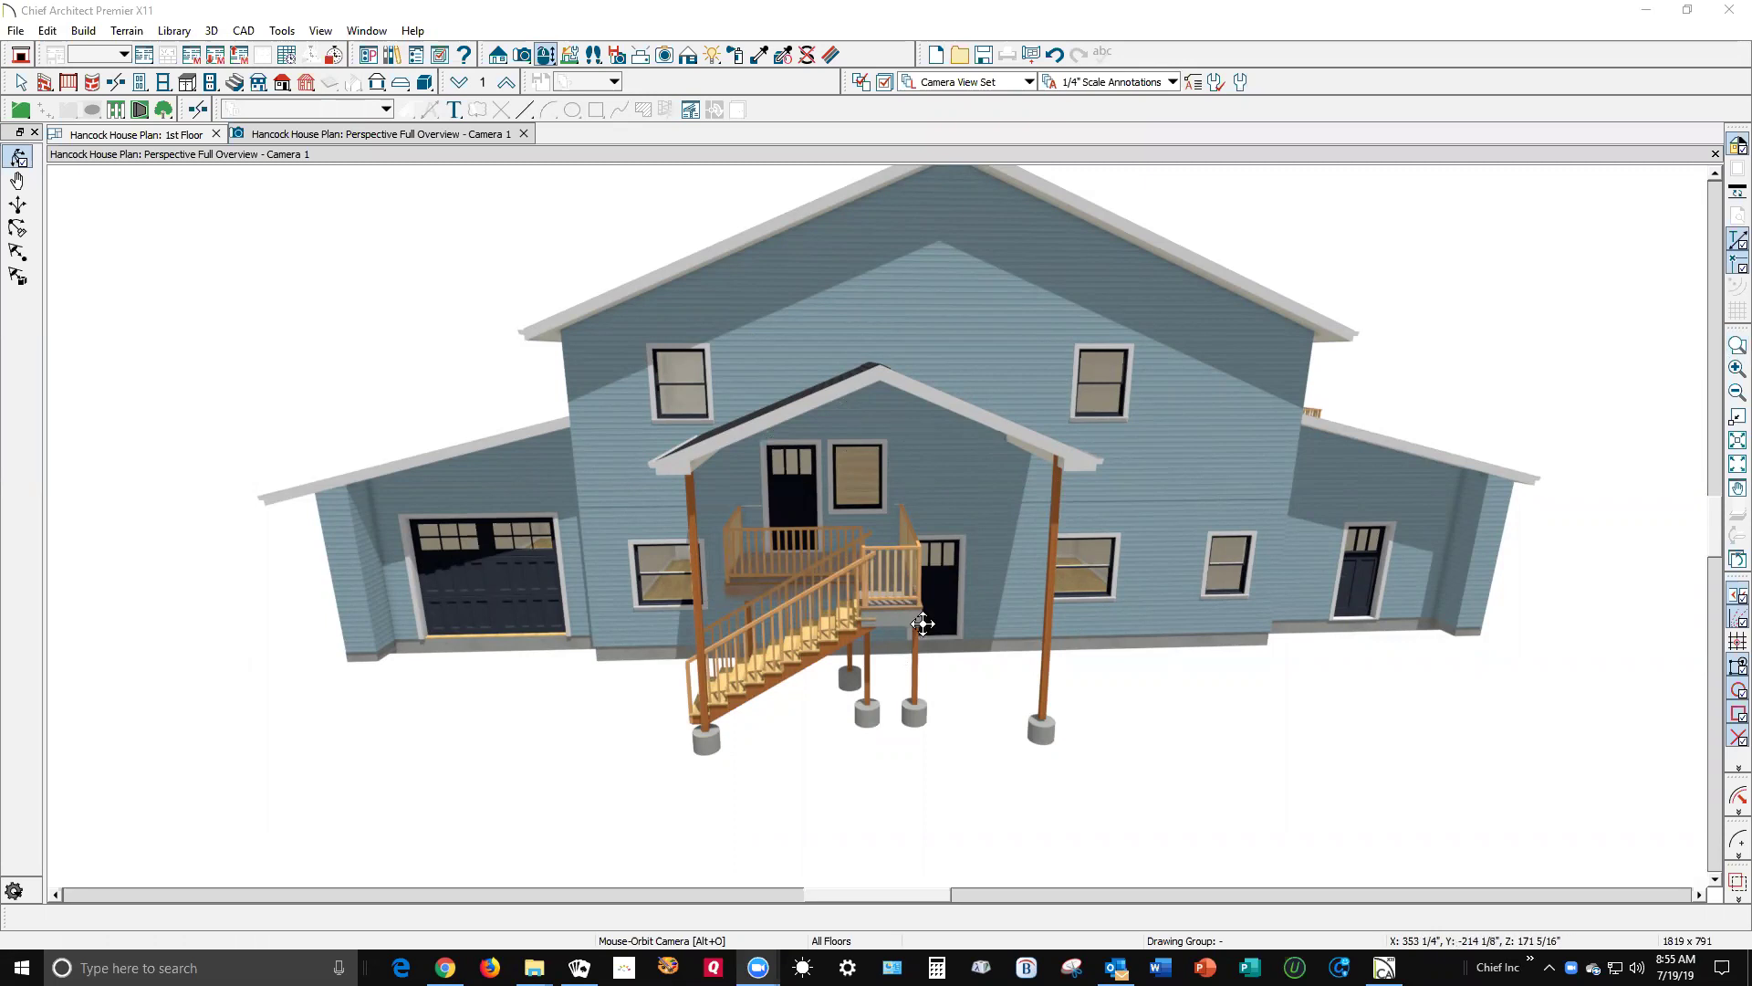
- From the 1st Floor plan, open Cross Section 1 from the section camera below the deck and zoom onto the porch
{"action": "left_click_drag", "start_coordinate": [923, 623], "coordinate": [923, 609]}
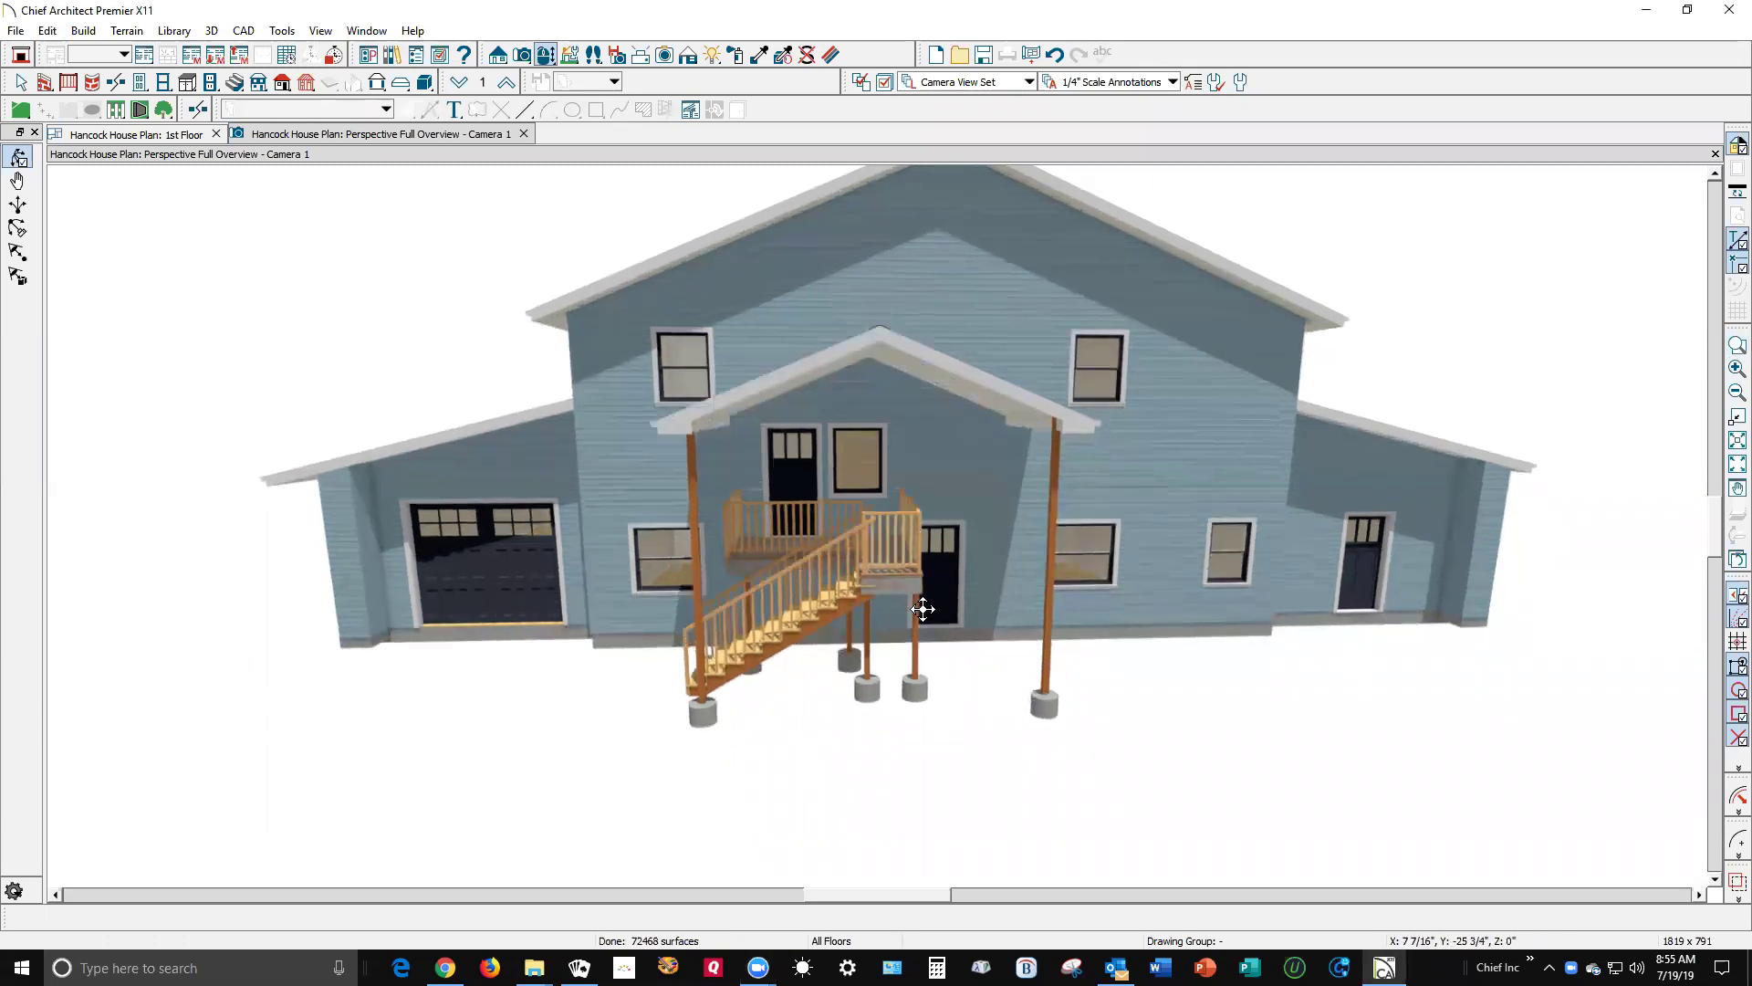
{"action": "key", "text": "space"}
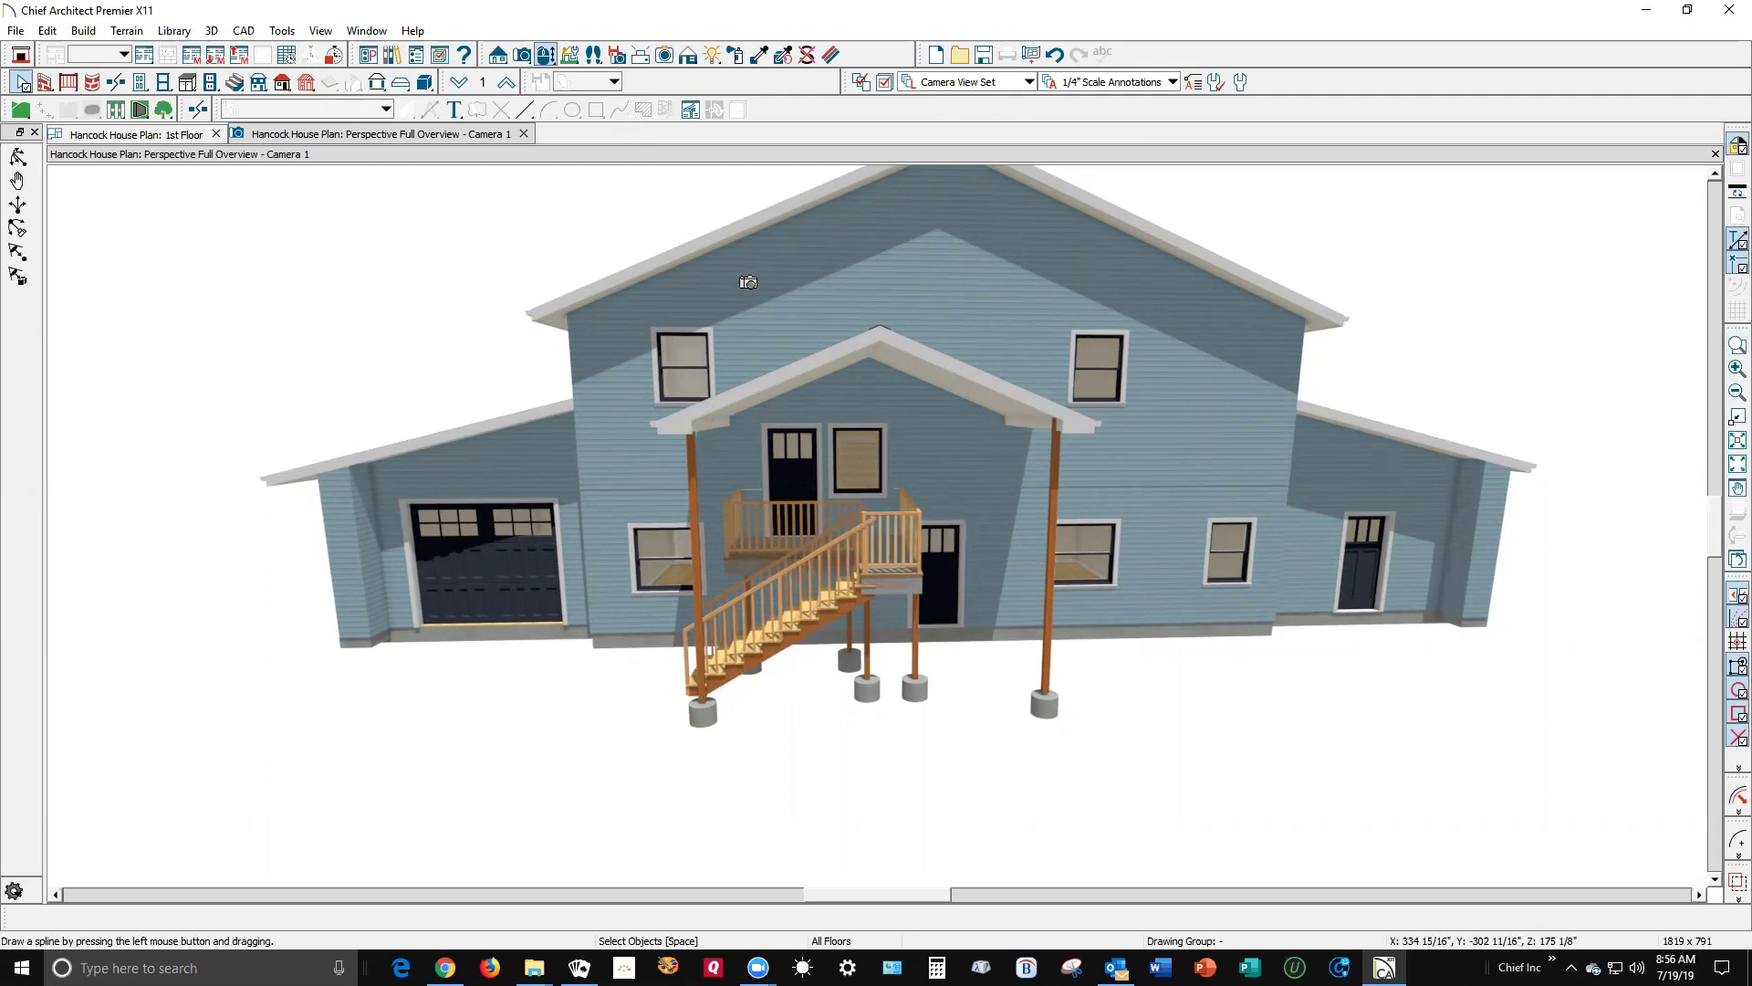
{"action": "left_click", "coordinate": [136, 134]}
{"action": "key", "text": "space"}
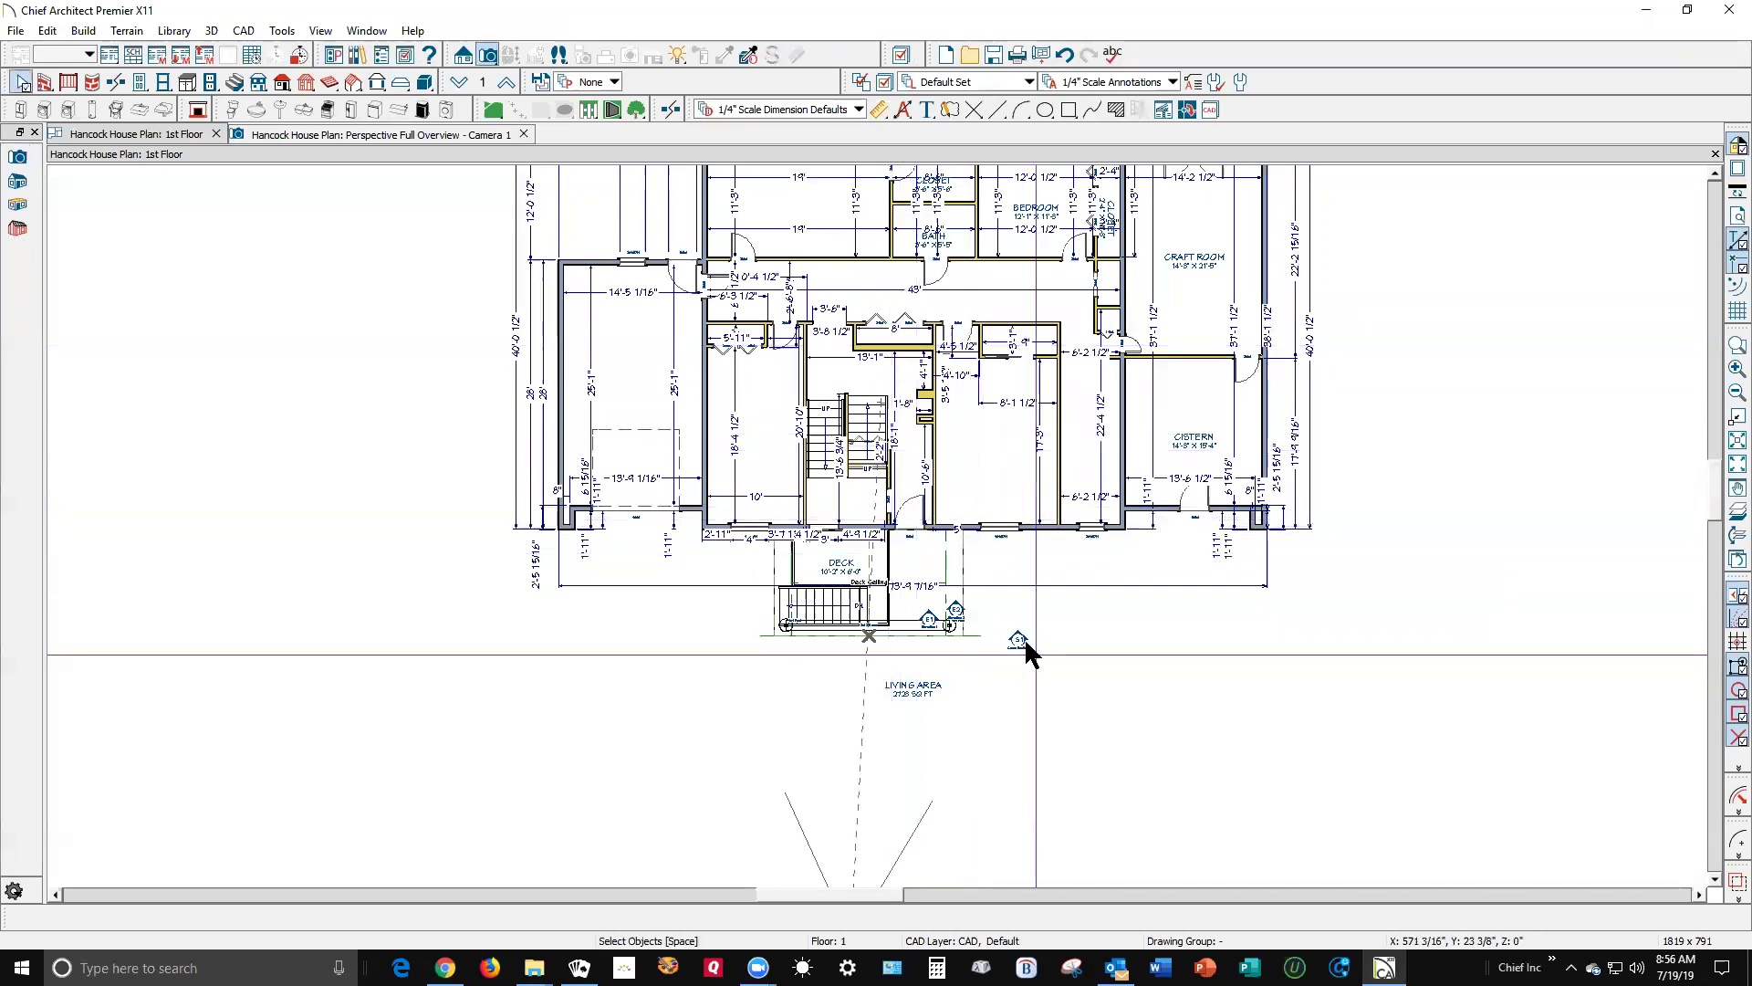
{"action": "left_click", "coordinate": [1019, 640]}
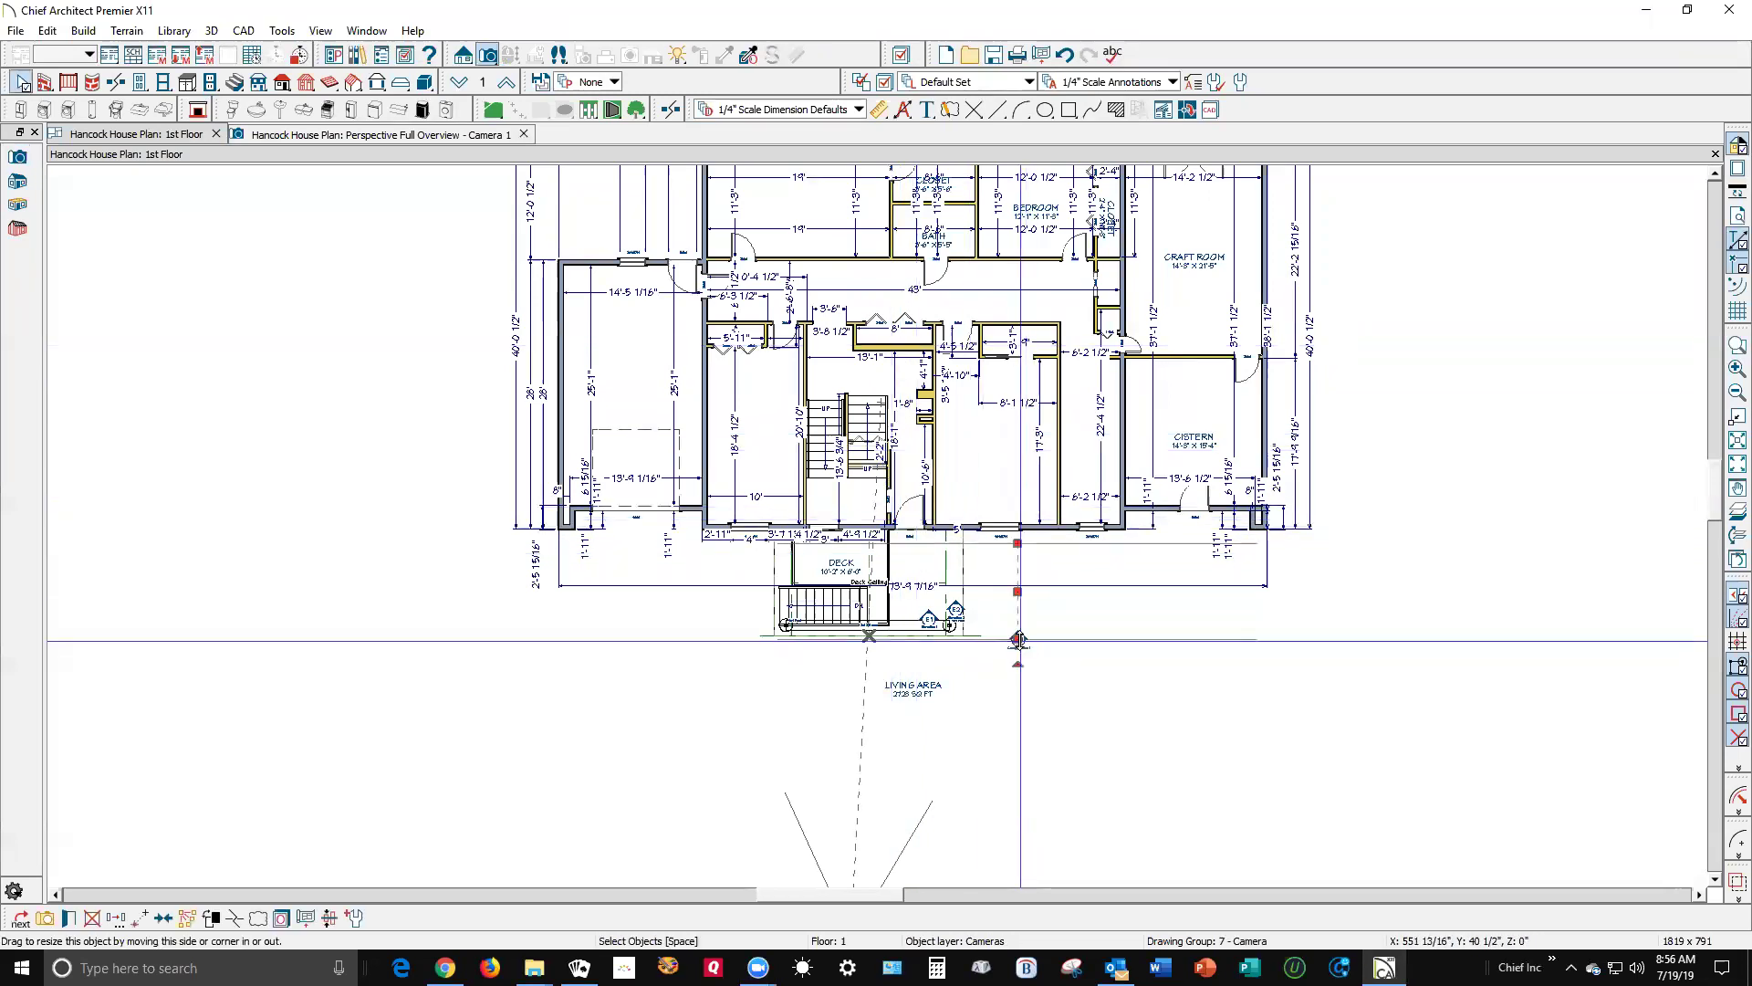
{"action": "double_click", "coordinate": [1019, 640]}
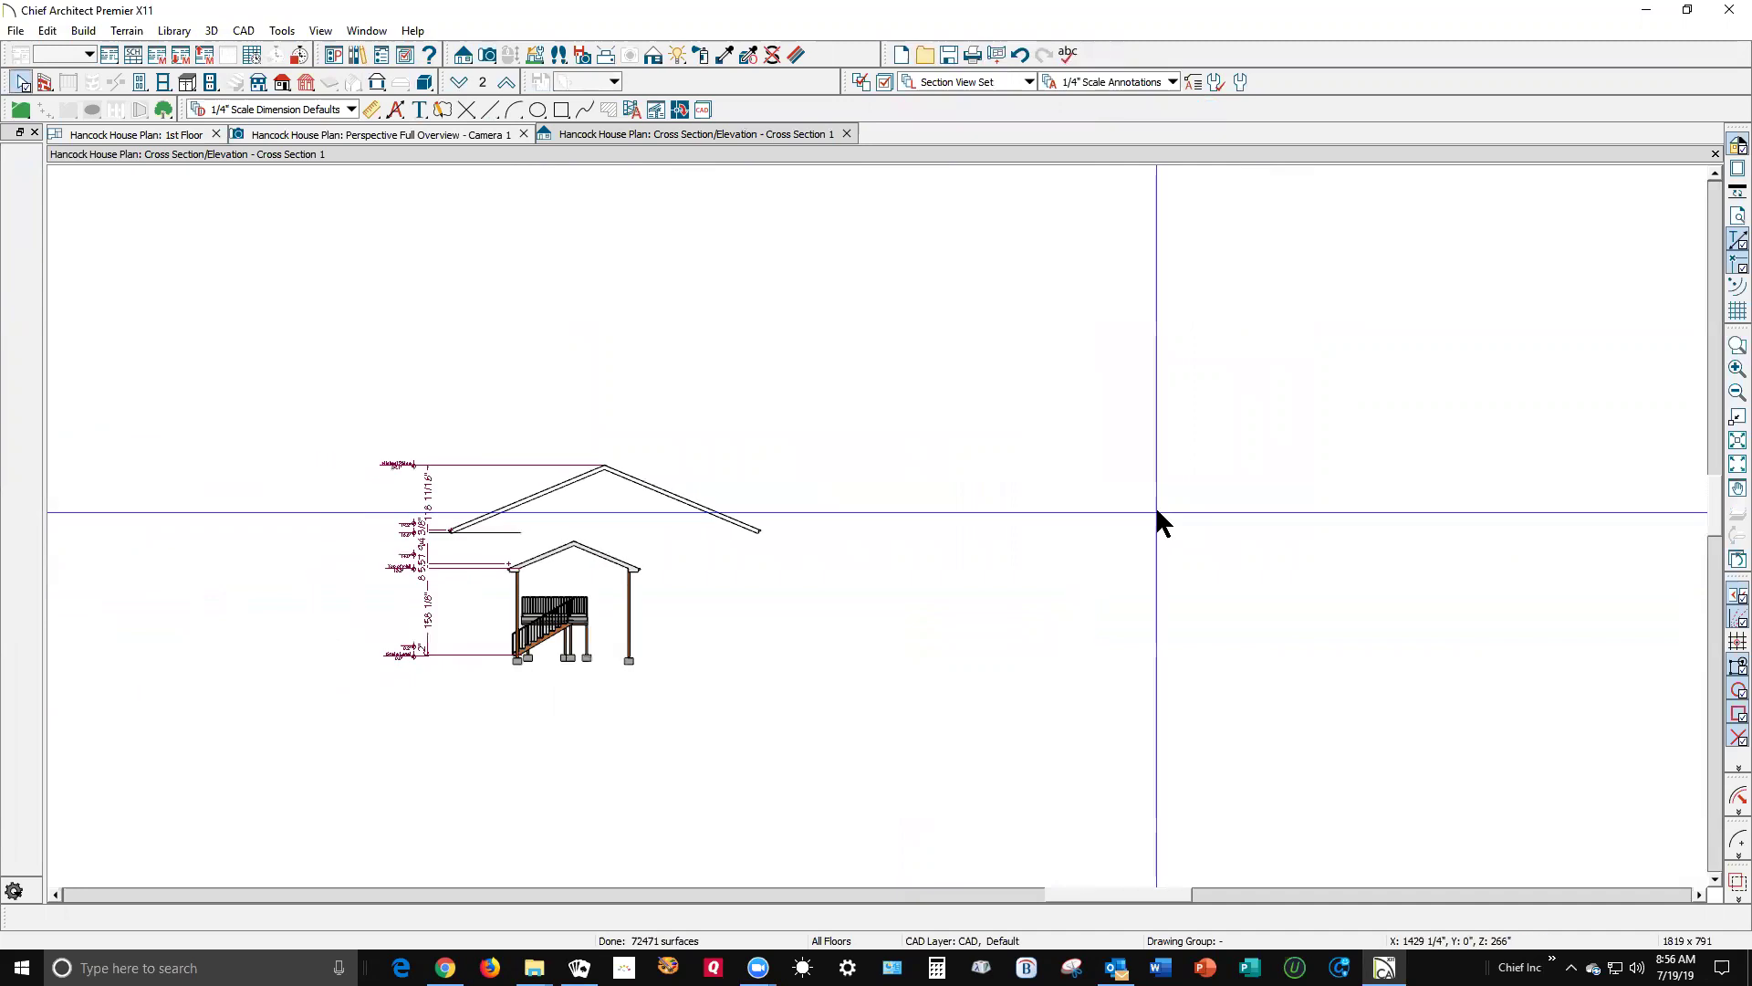
{"action": "scroll", "coordinate": [392, 534], "scroll_direction": "up", "scroll_amount": 5}
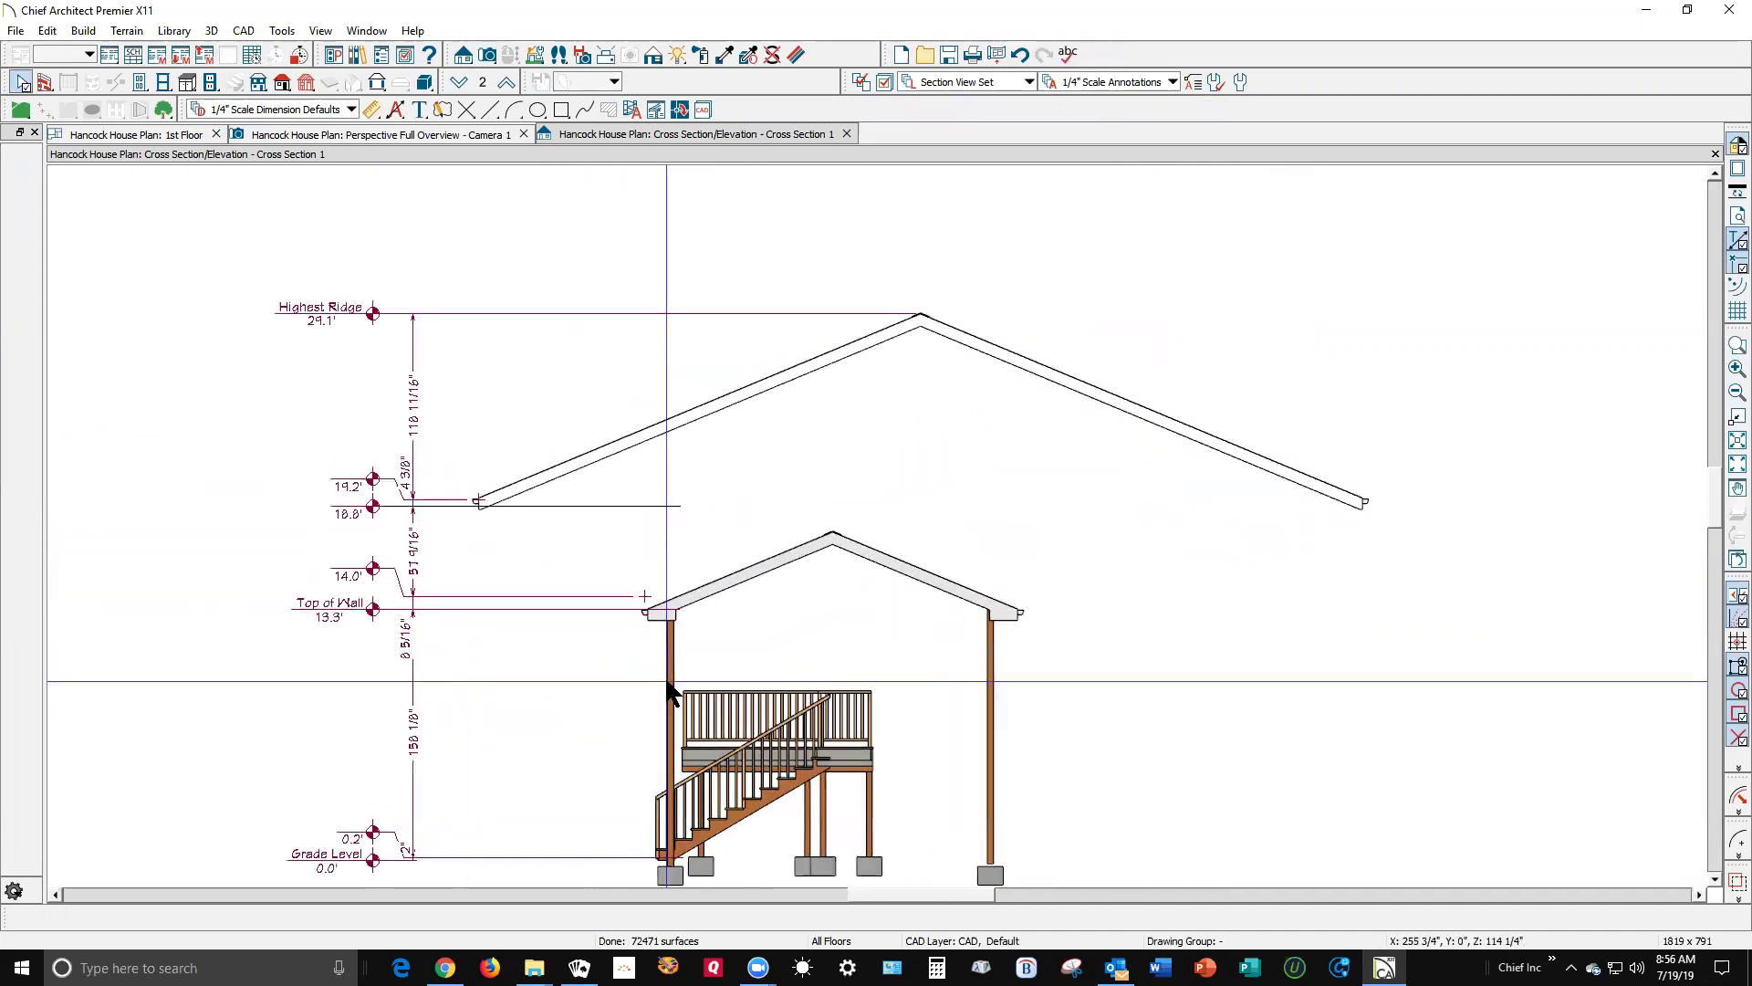
{"action": "scroll", "coordinate": [760, 413], "scroll_direction": "down", "scroll_amount": 1}
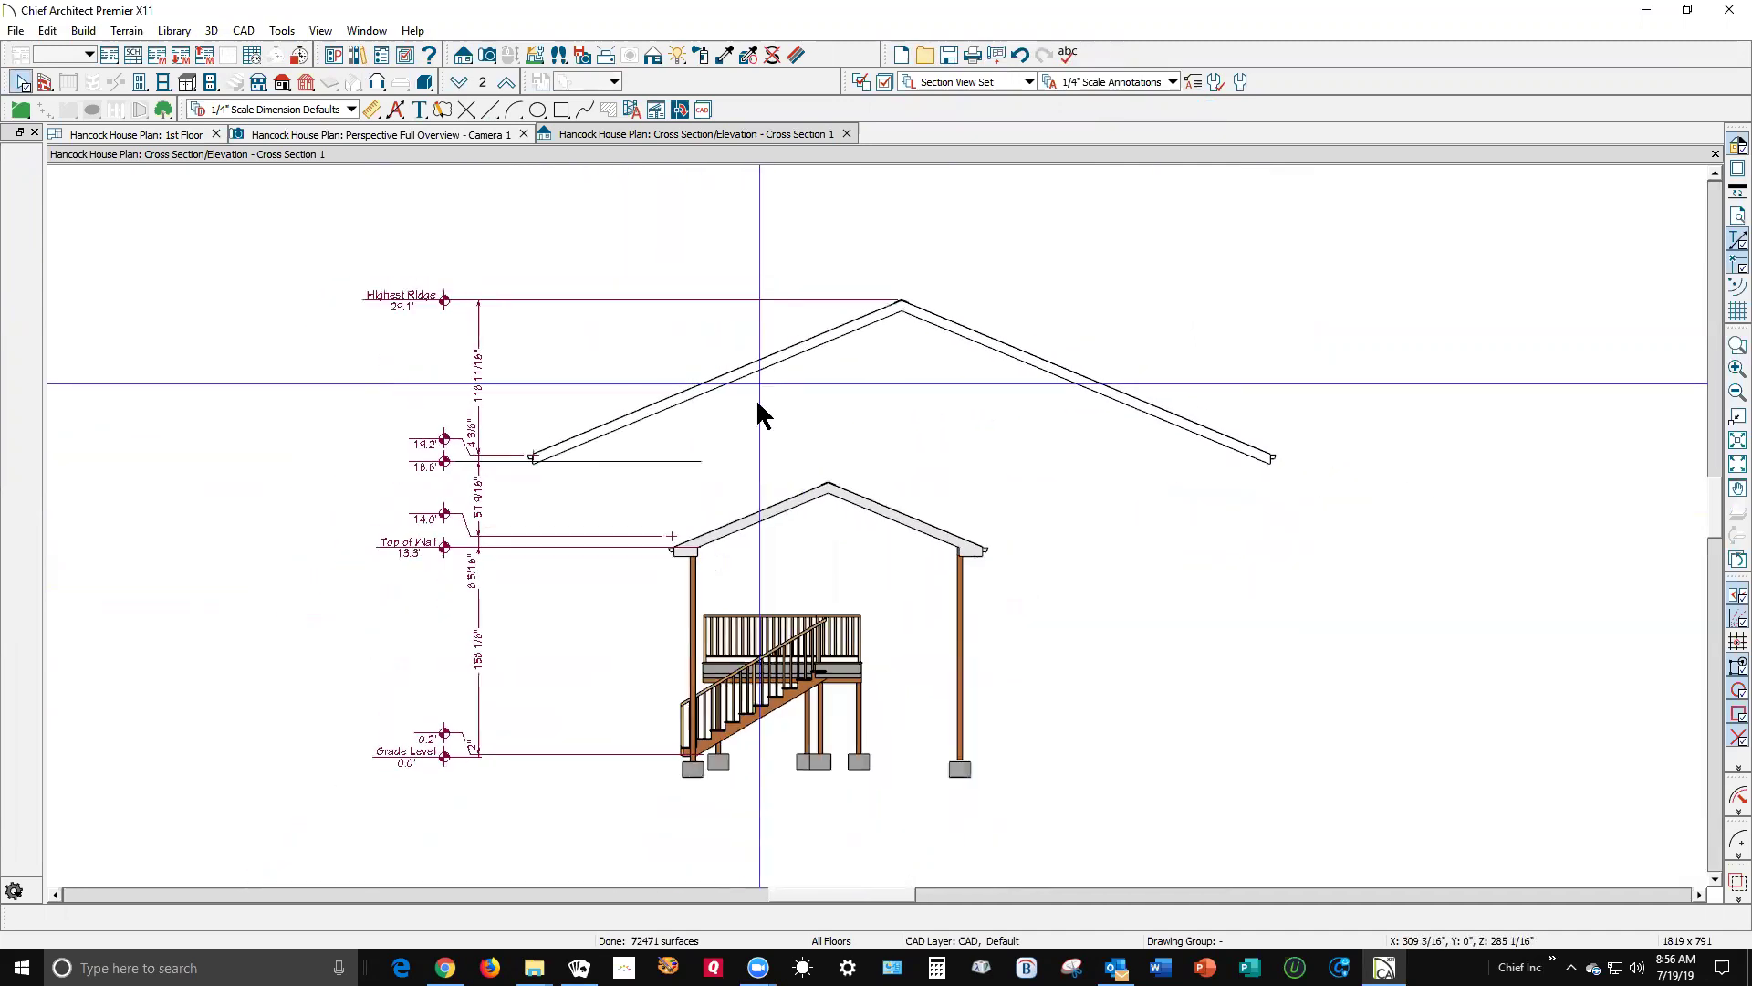
{"action": "scroll", "coordinate": [714, 561], "scroll_direction": "up", "scroll_amount": 2}
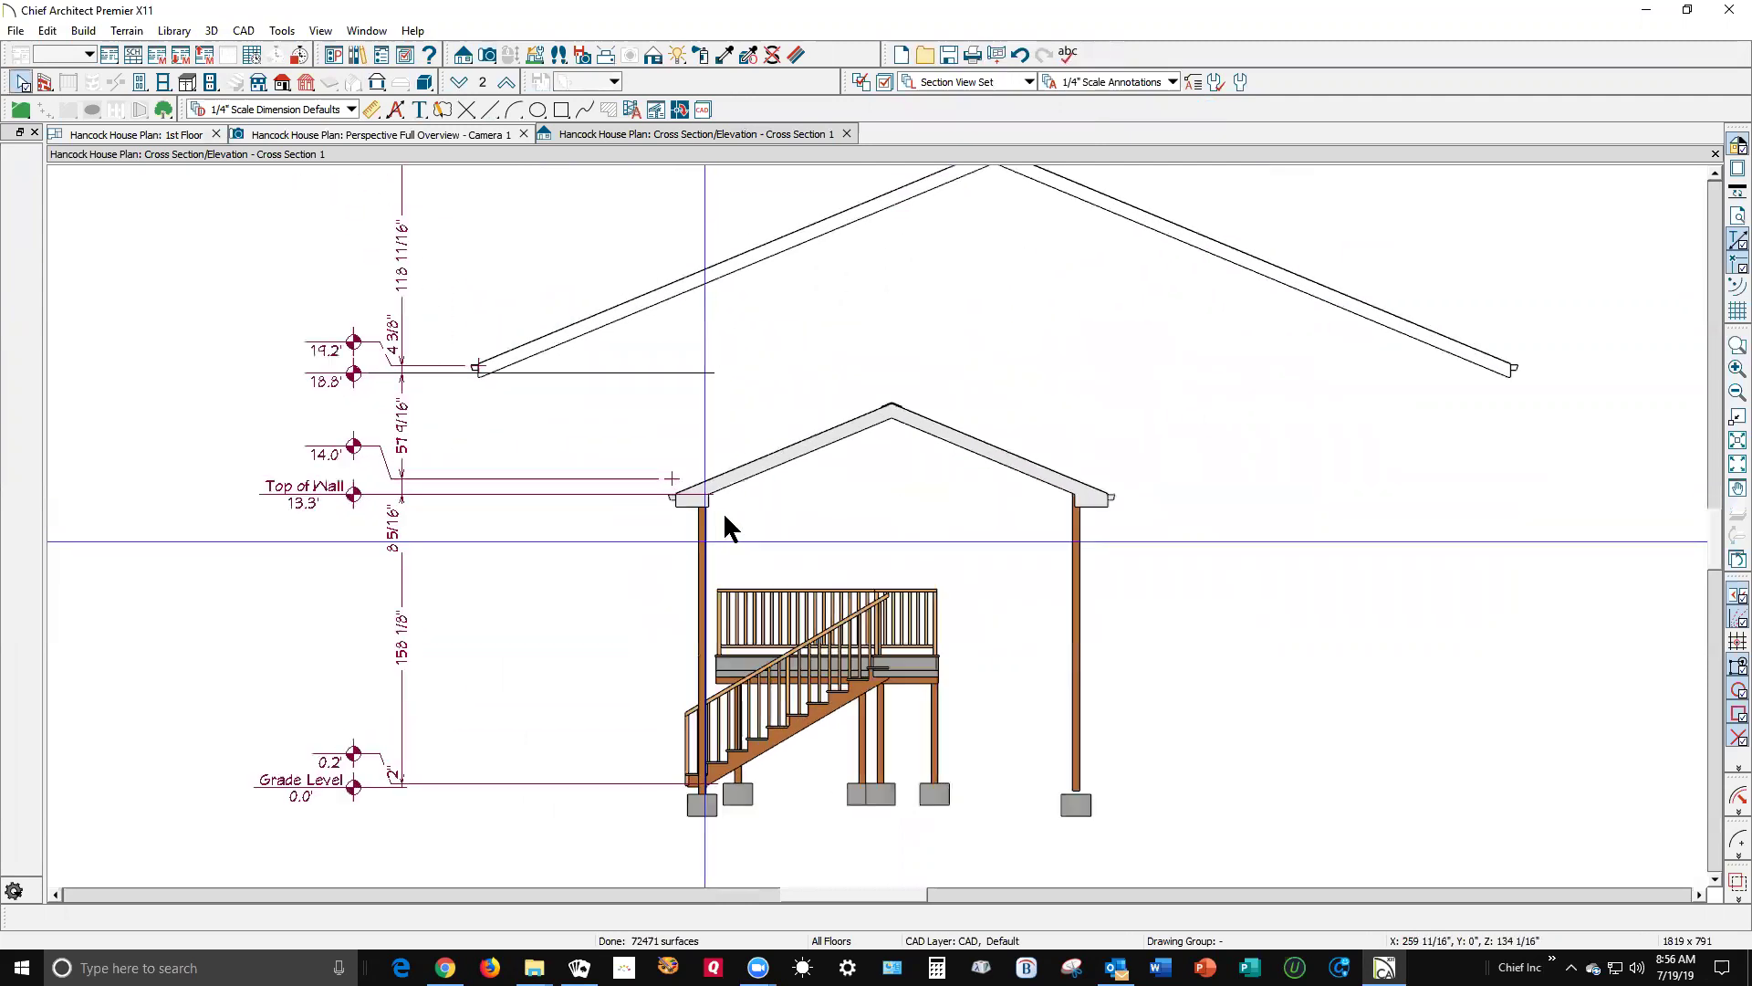
{"action": "scroll", "coordinate": [725, 525], "scroll_direction": "up", "scroll_amount": 3}
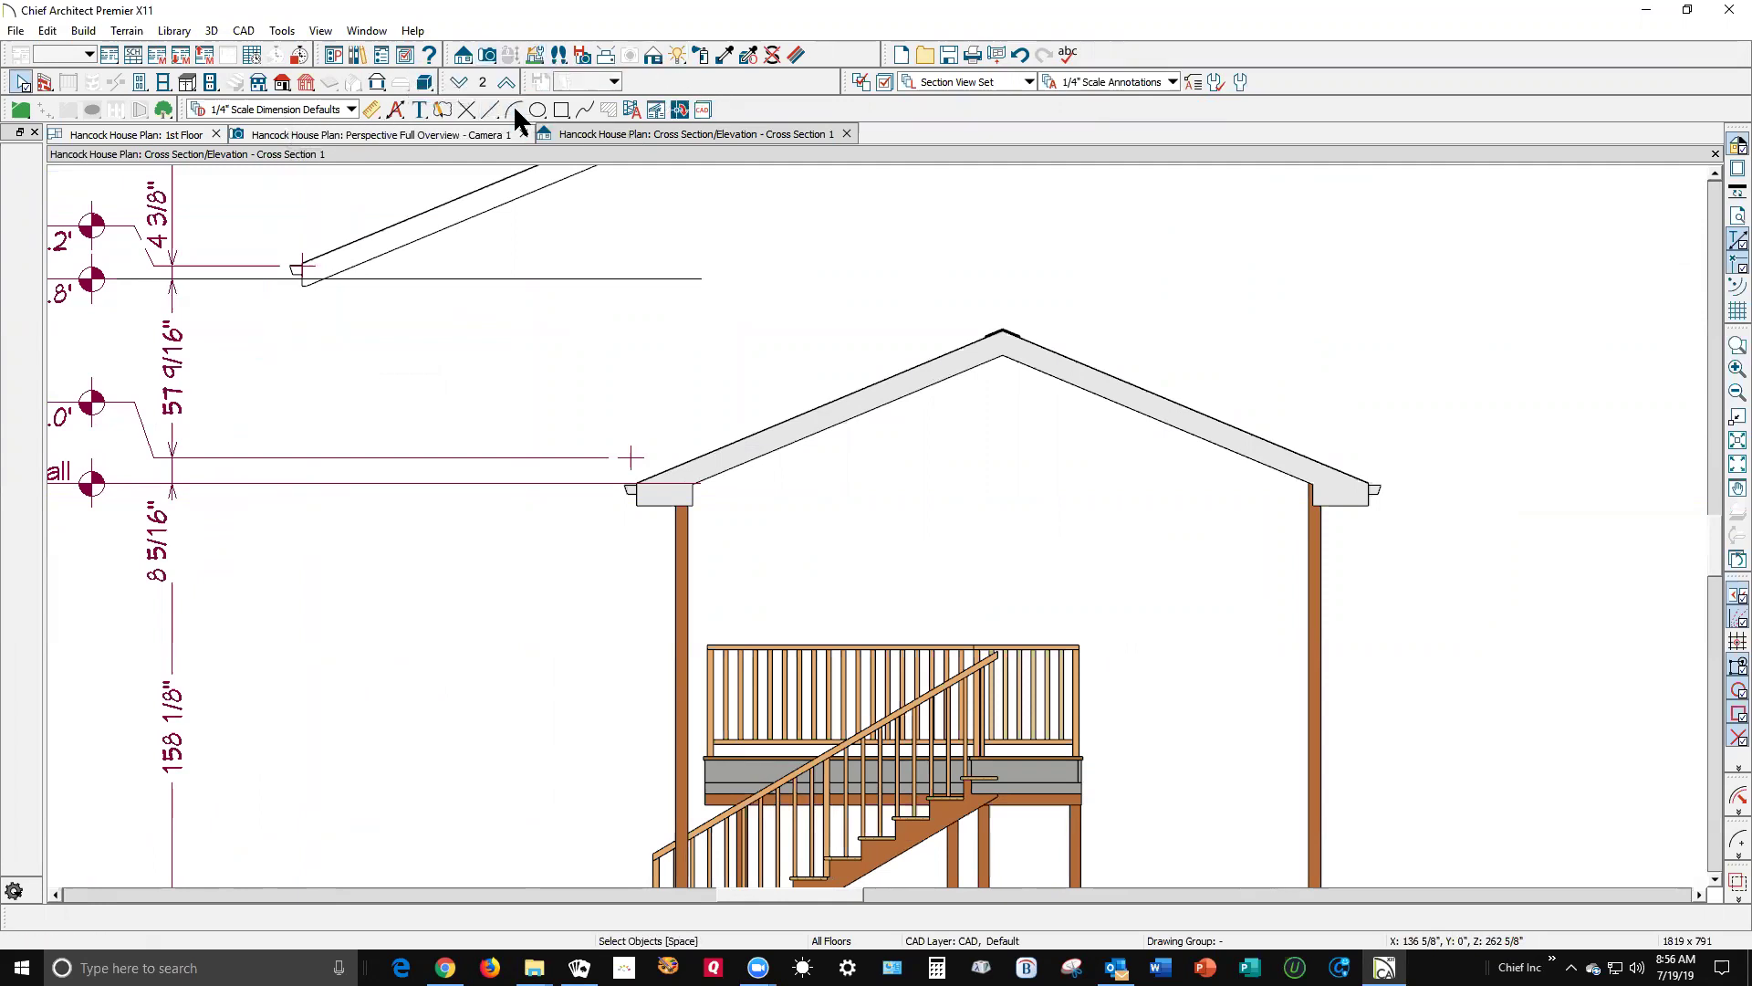
- Draw a rectangular polyline over the porch gable and drag its top corners down to the eaves
{"action": "left_click", "coordinate": [562, 111]}
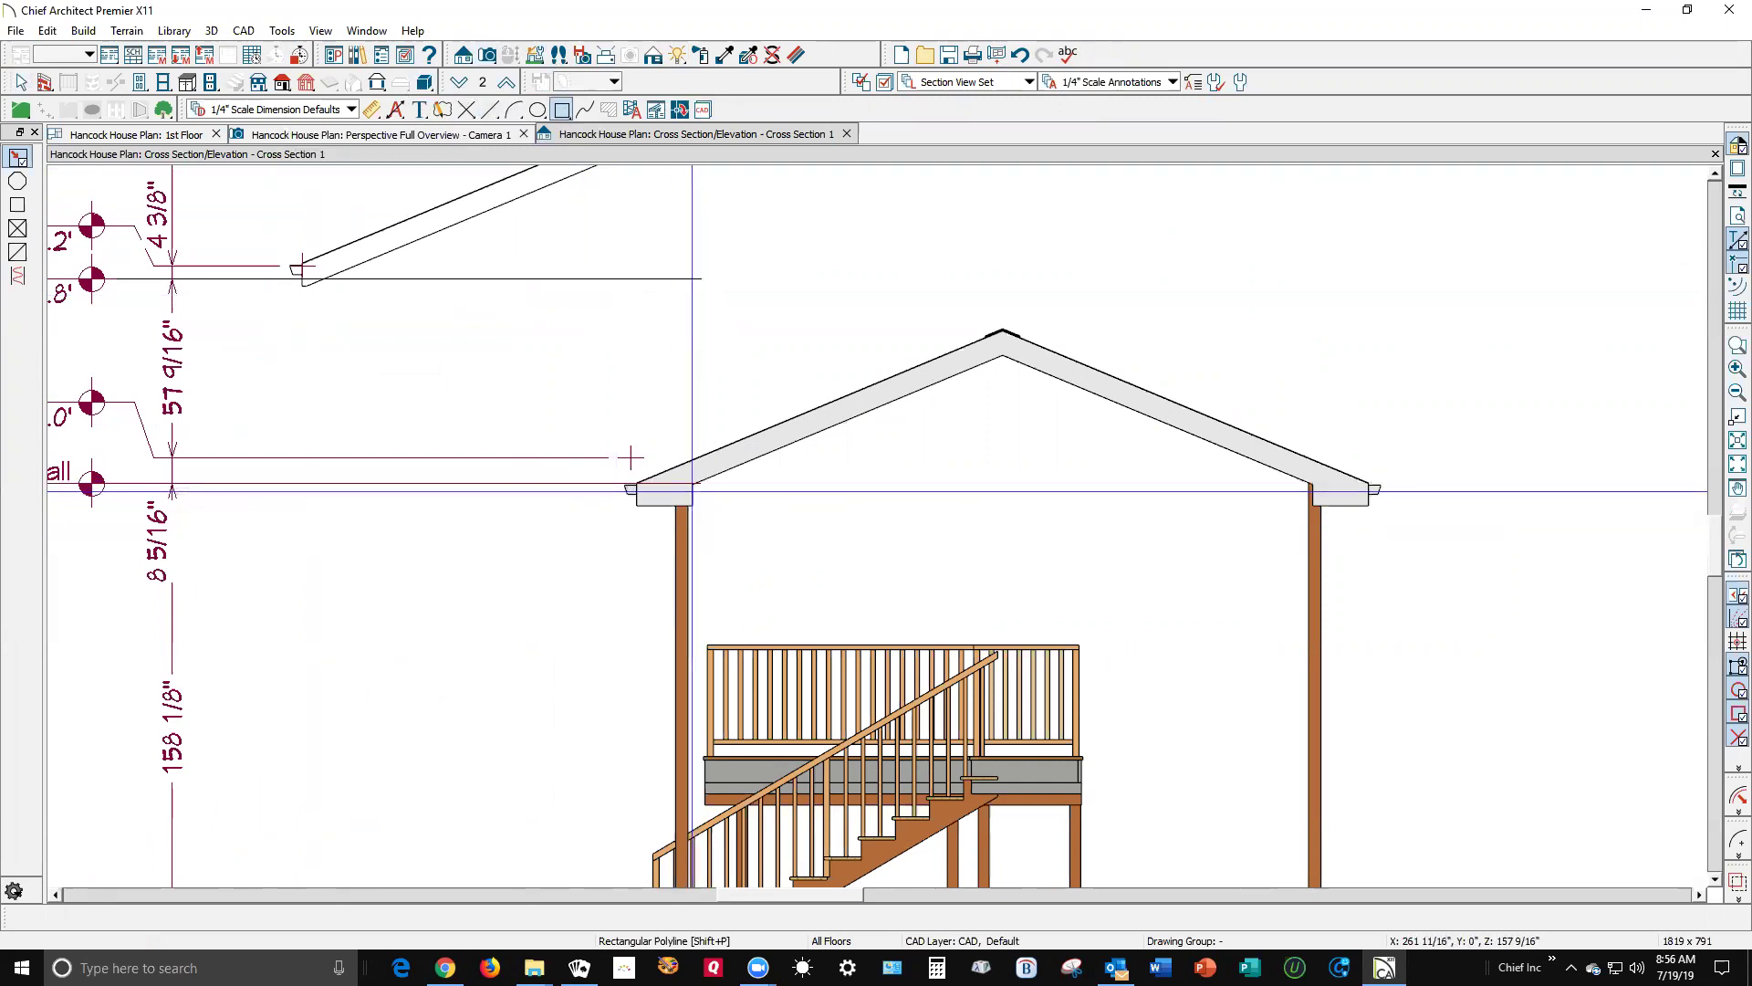
{"action": "left_click_drag", "start_coordinate": [692, 491], "coordinate": [1312, 345]}
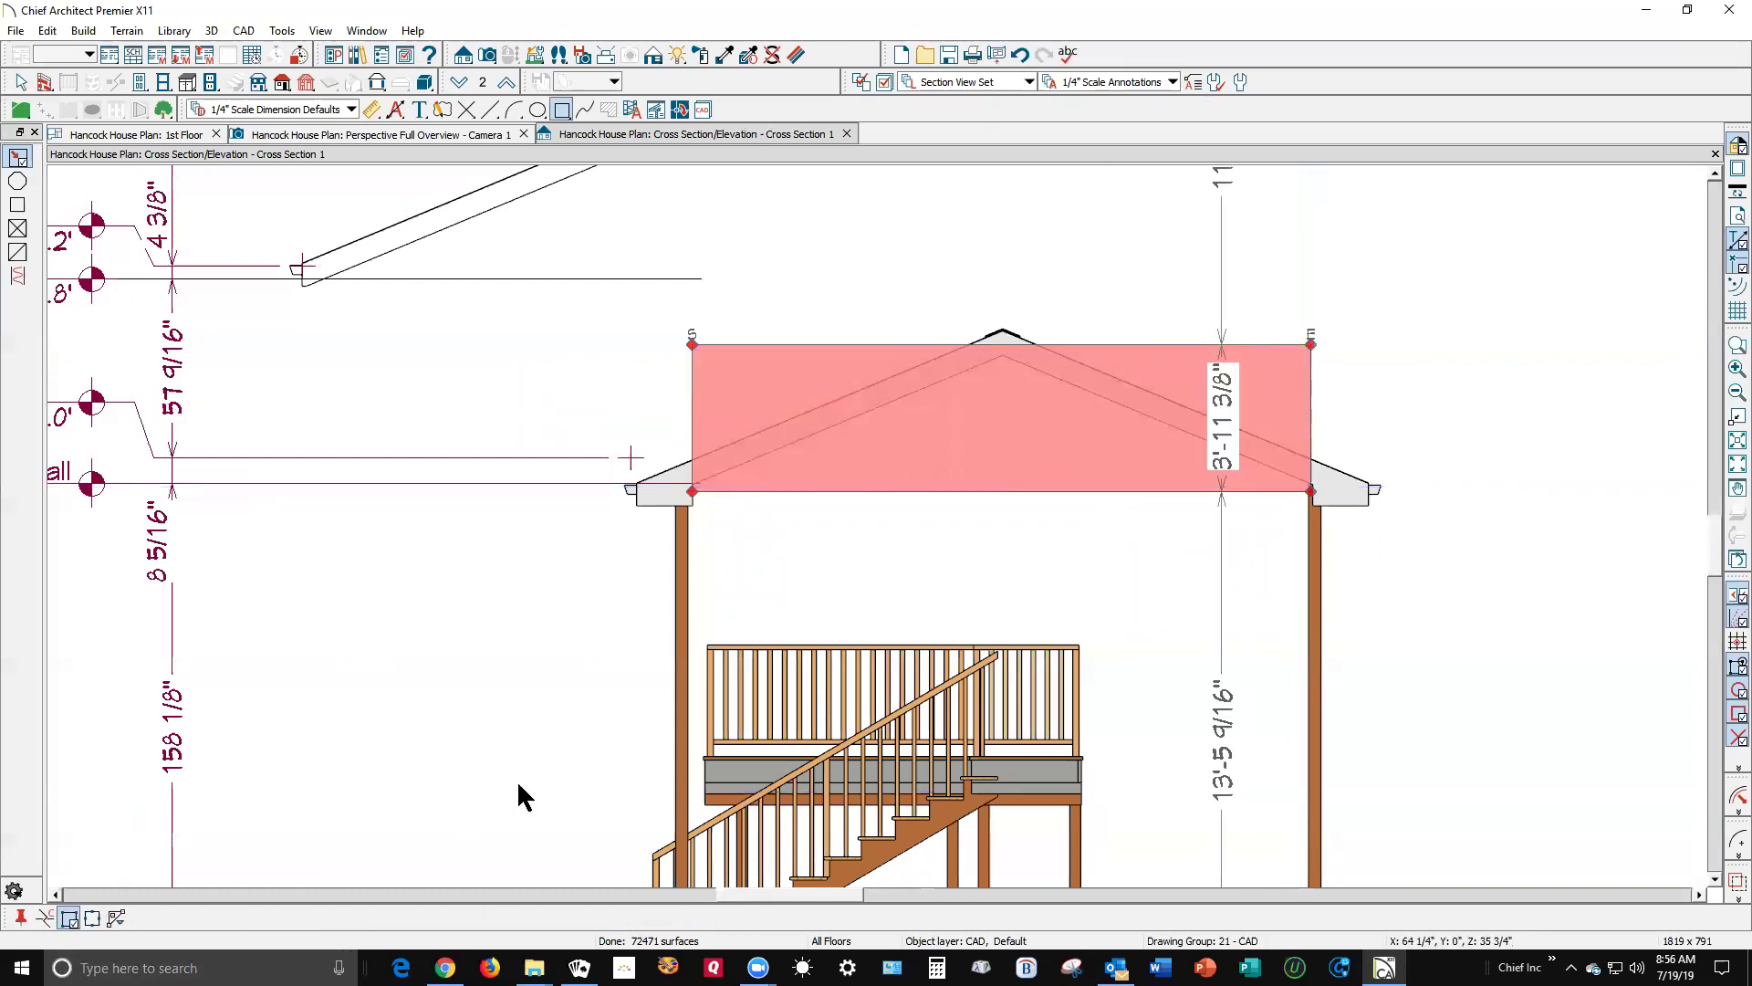
{"action": "left_click", "coordinate": [1005, 352]}
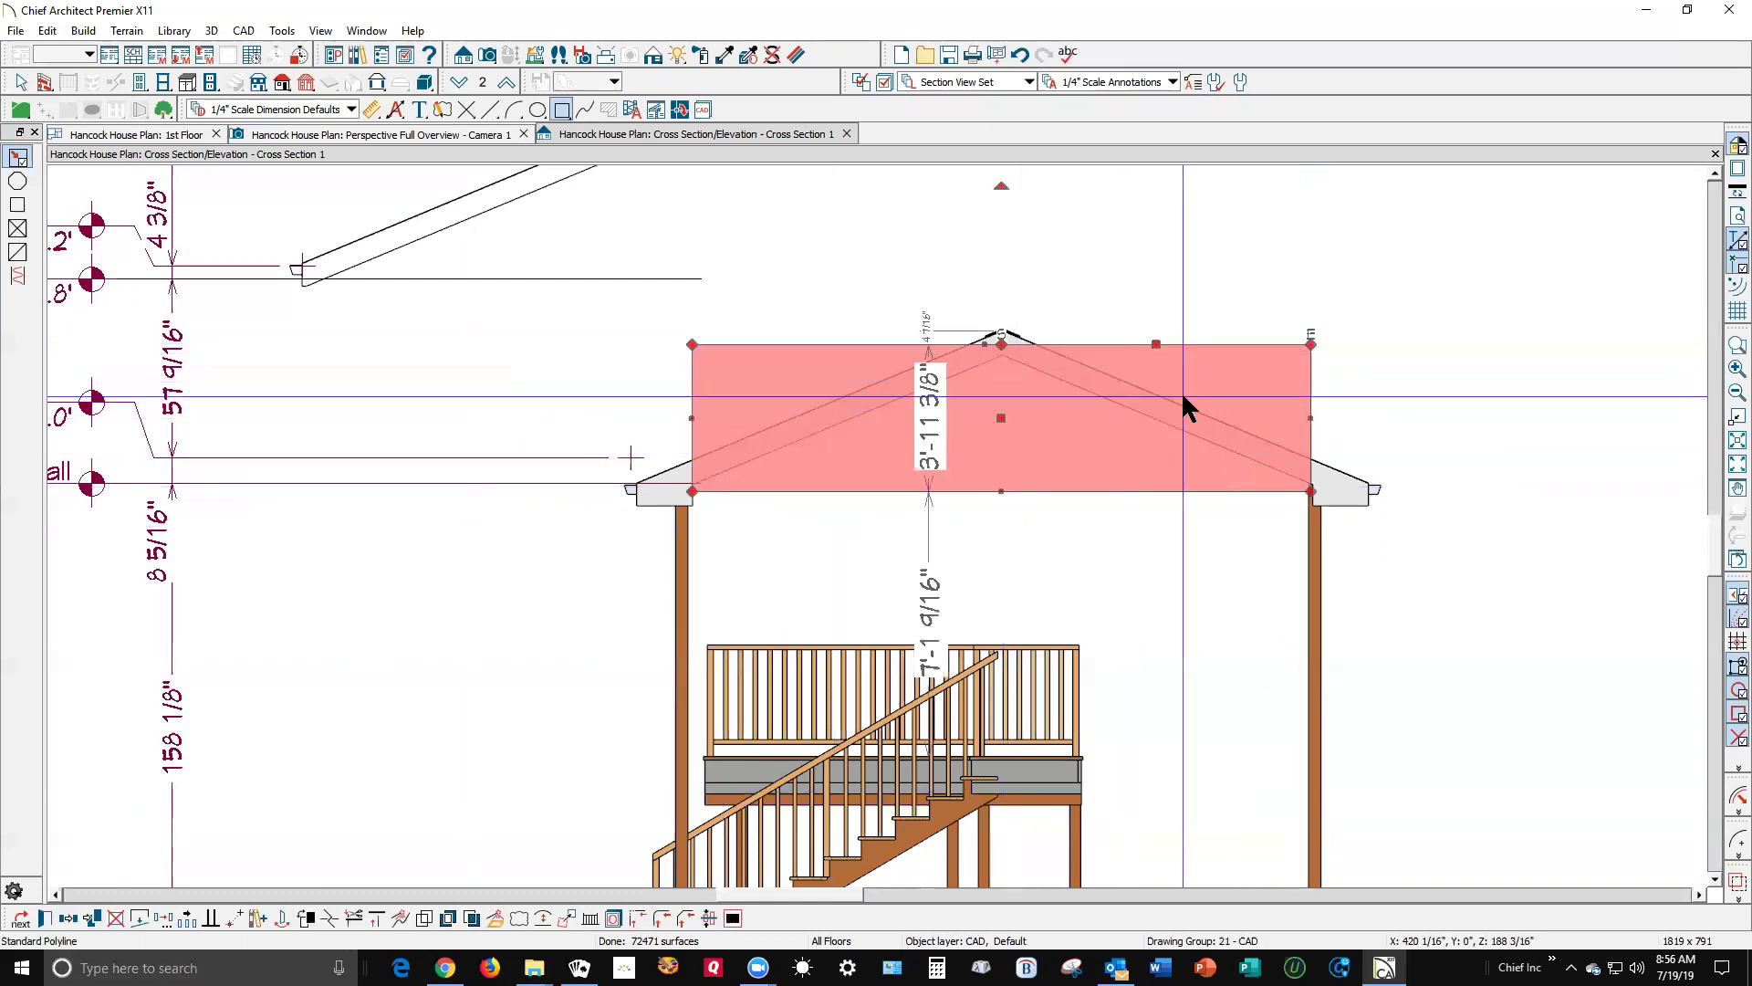
{"action": "left_click_drag", "start_coordinate": [1311, 345], "coordinate": [1312, 475]}
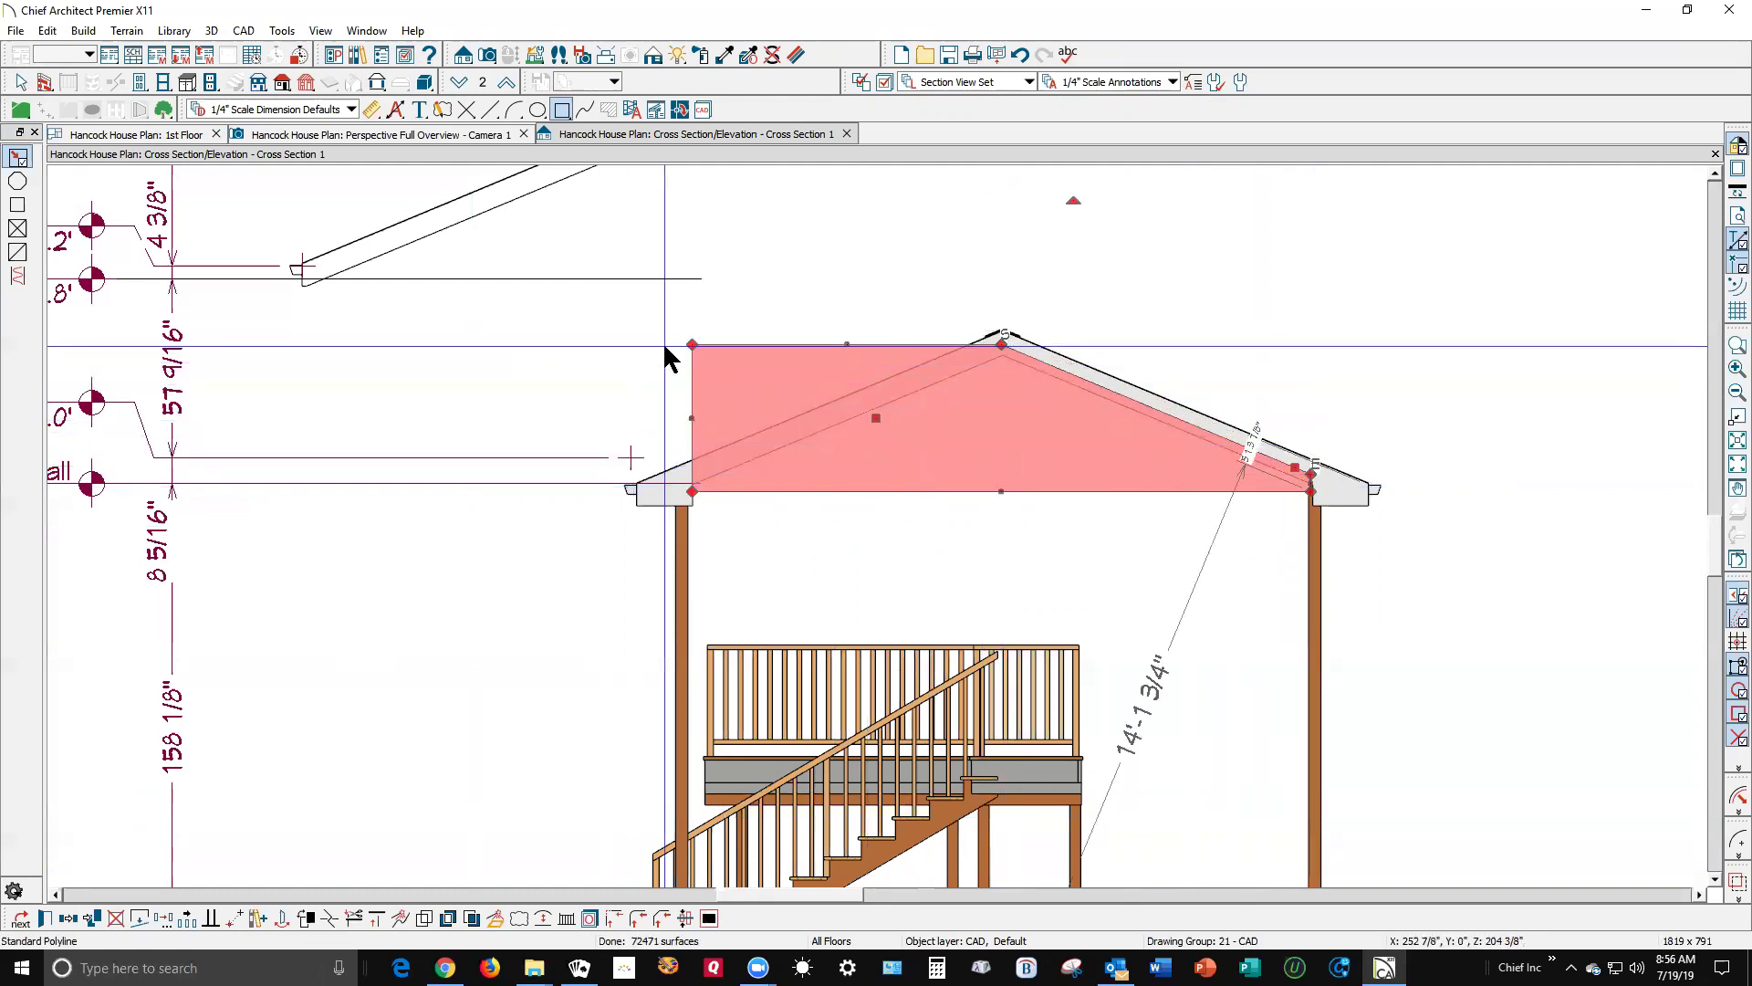
{"action": "left_click_drag", "start_coordinate": [692, 345], "coordinate": [689, 474]}
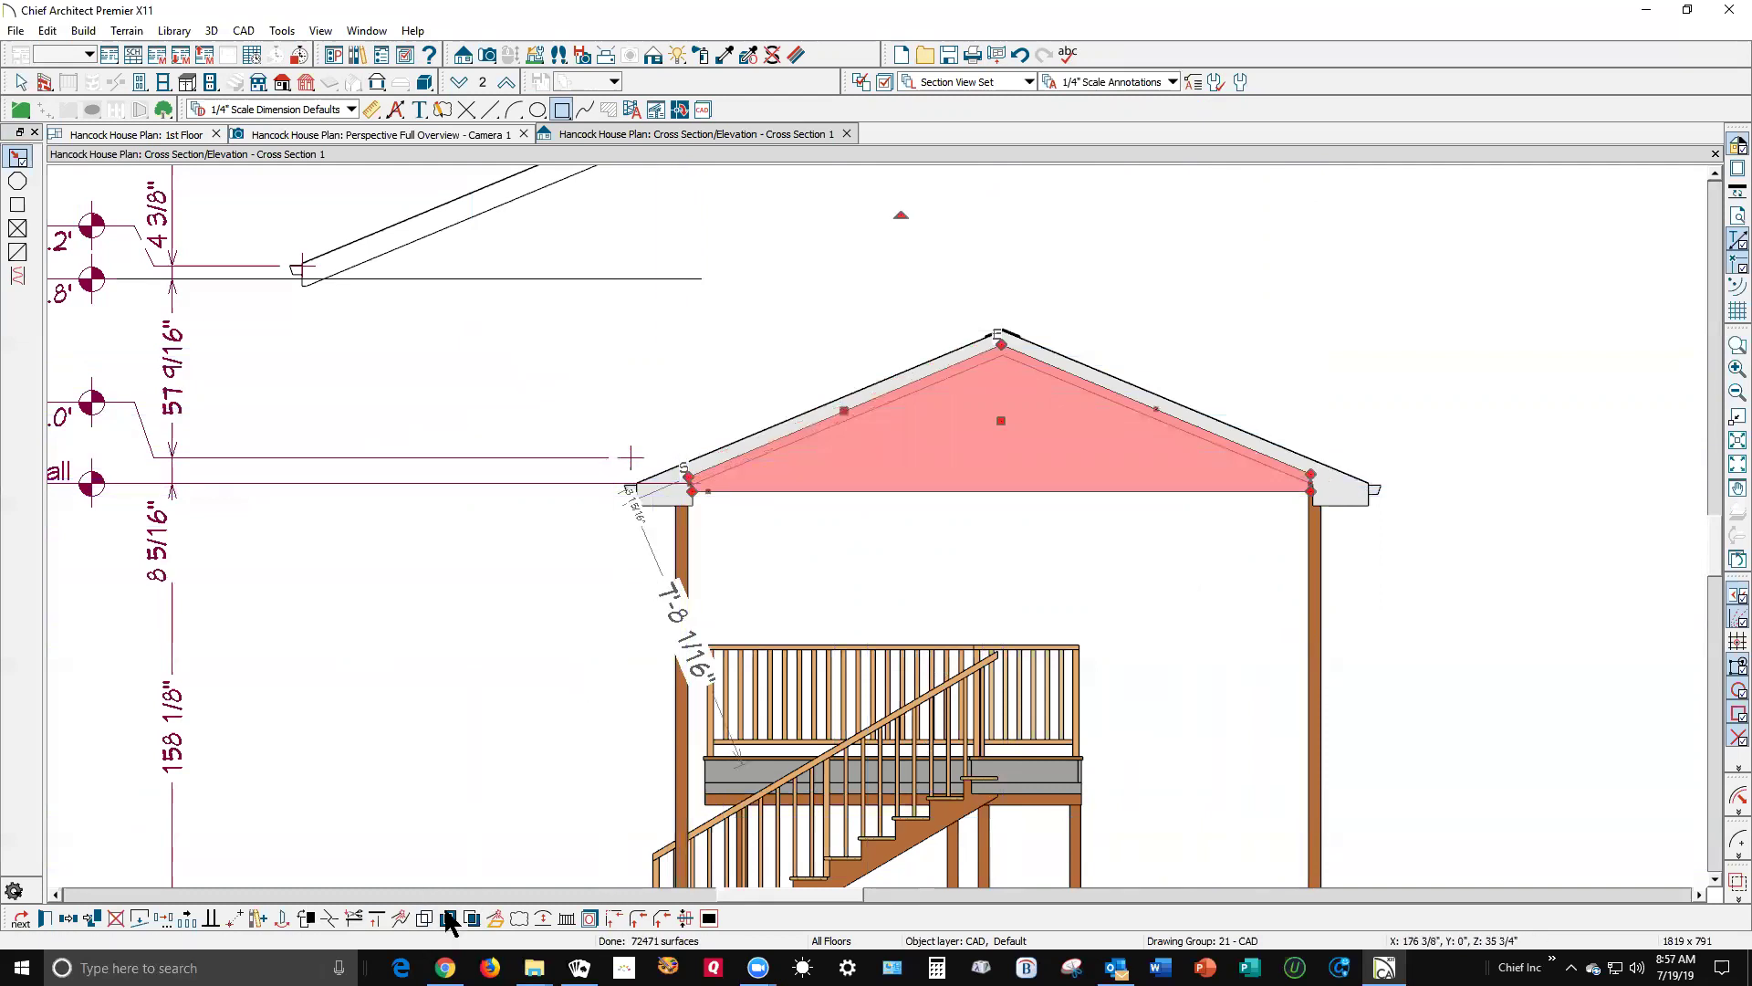
- Convert the triangle into a polyline solid with a thickness of 8
{"action": "left_click", "coordinate": [490, 922]}
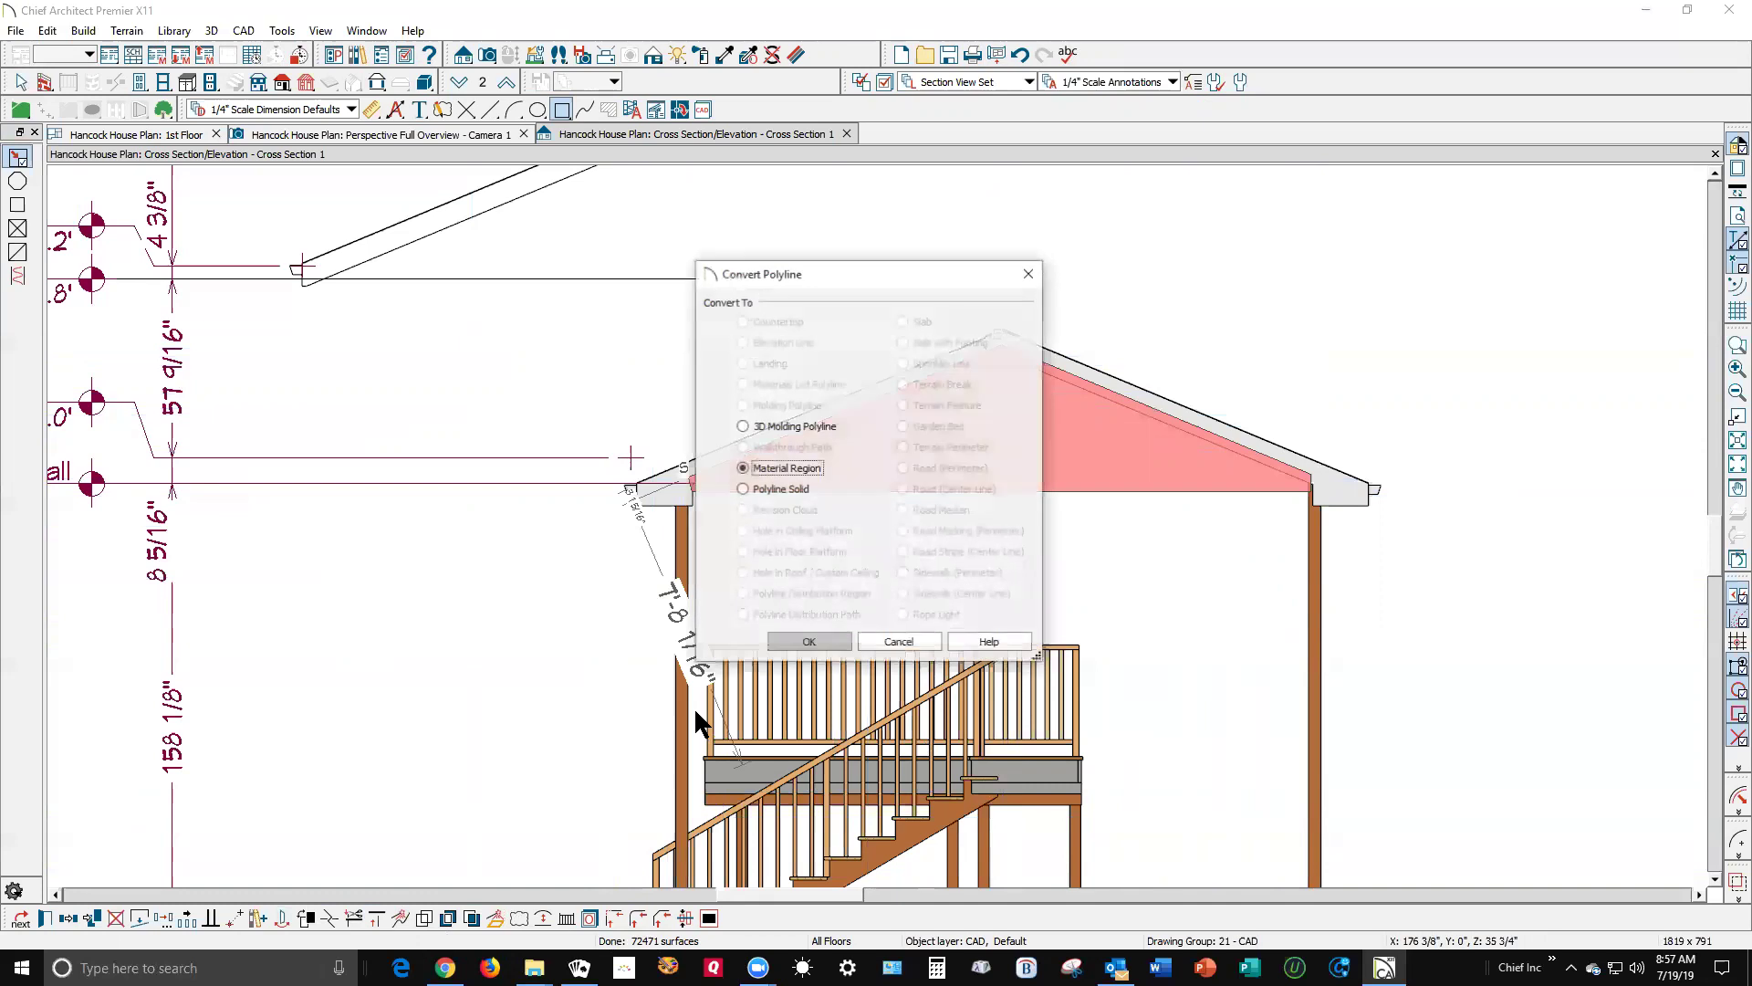
{"action": "left_click", "coordinate": [754, 489]}
{"action": "left_click", "coordinate": [847, 641]}
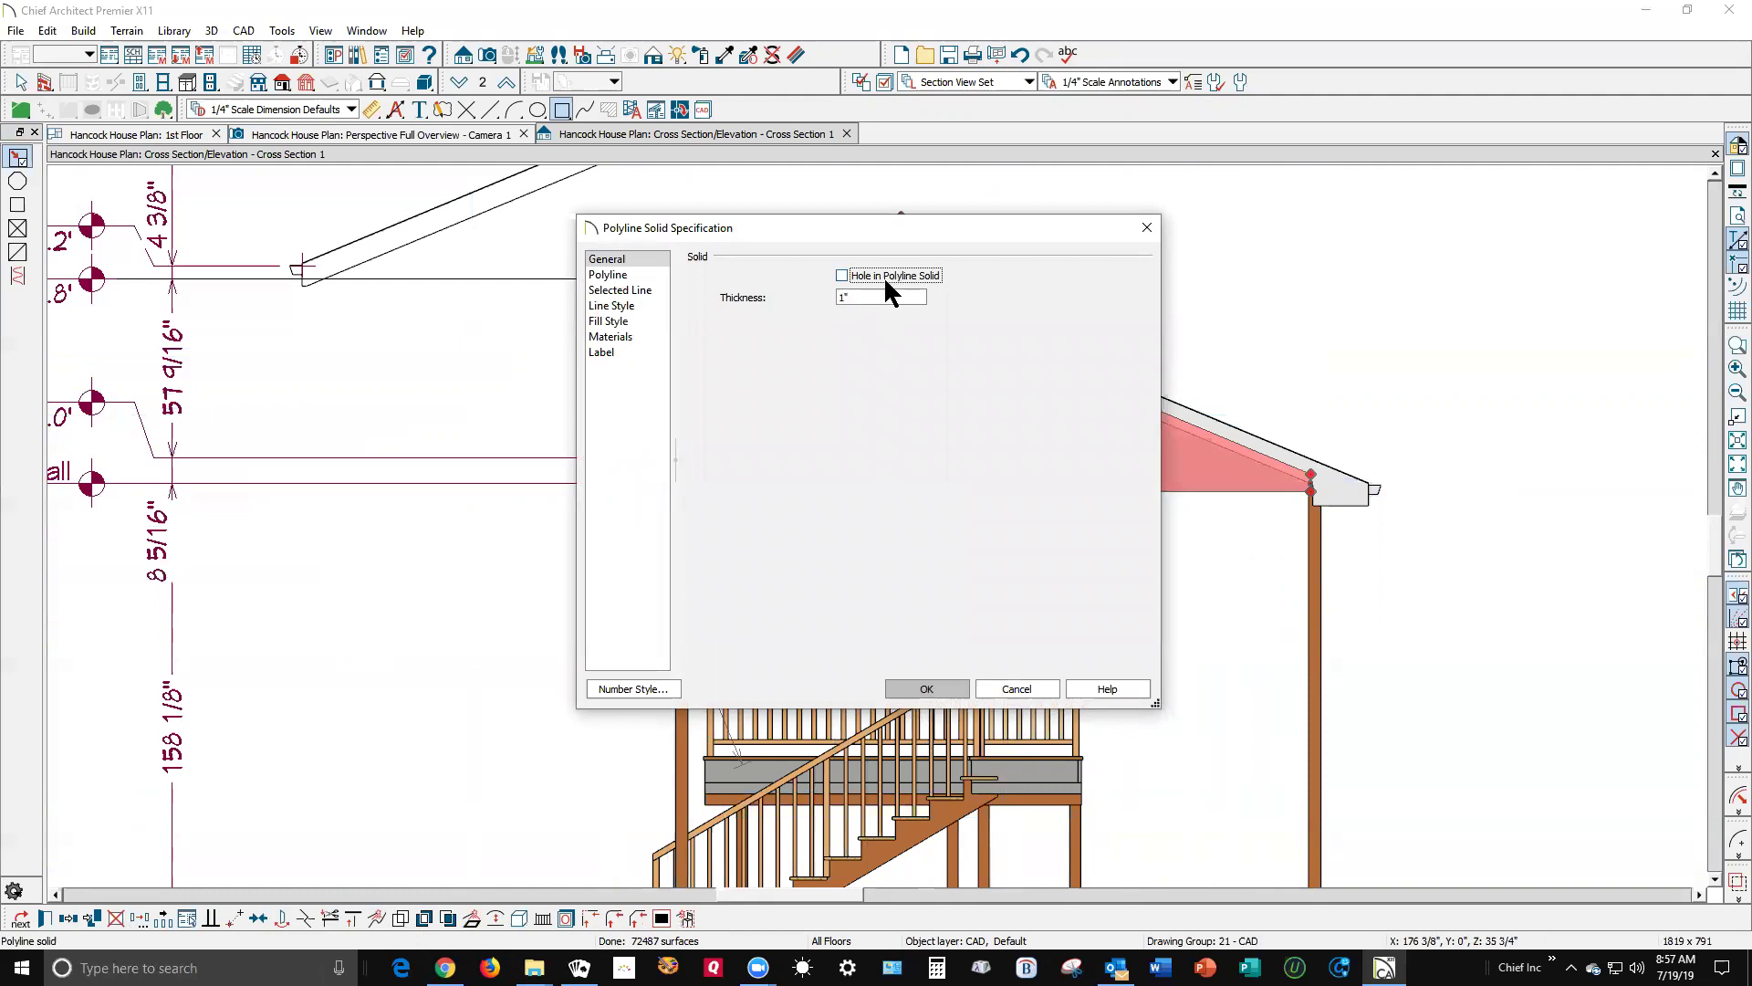
{"action": "left_click", "coordinate": [883, 298]}
{"action": "type", "text": "8'"}
- Uncheck CAD Stops Move and Wall Stops Move, apply the settings, and deselect the solid
{"action": "left_click", "coordinate": [620, 307]}
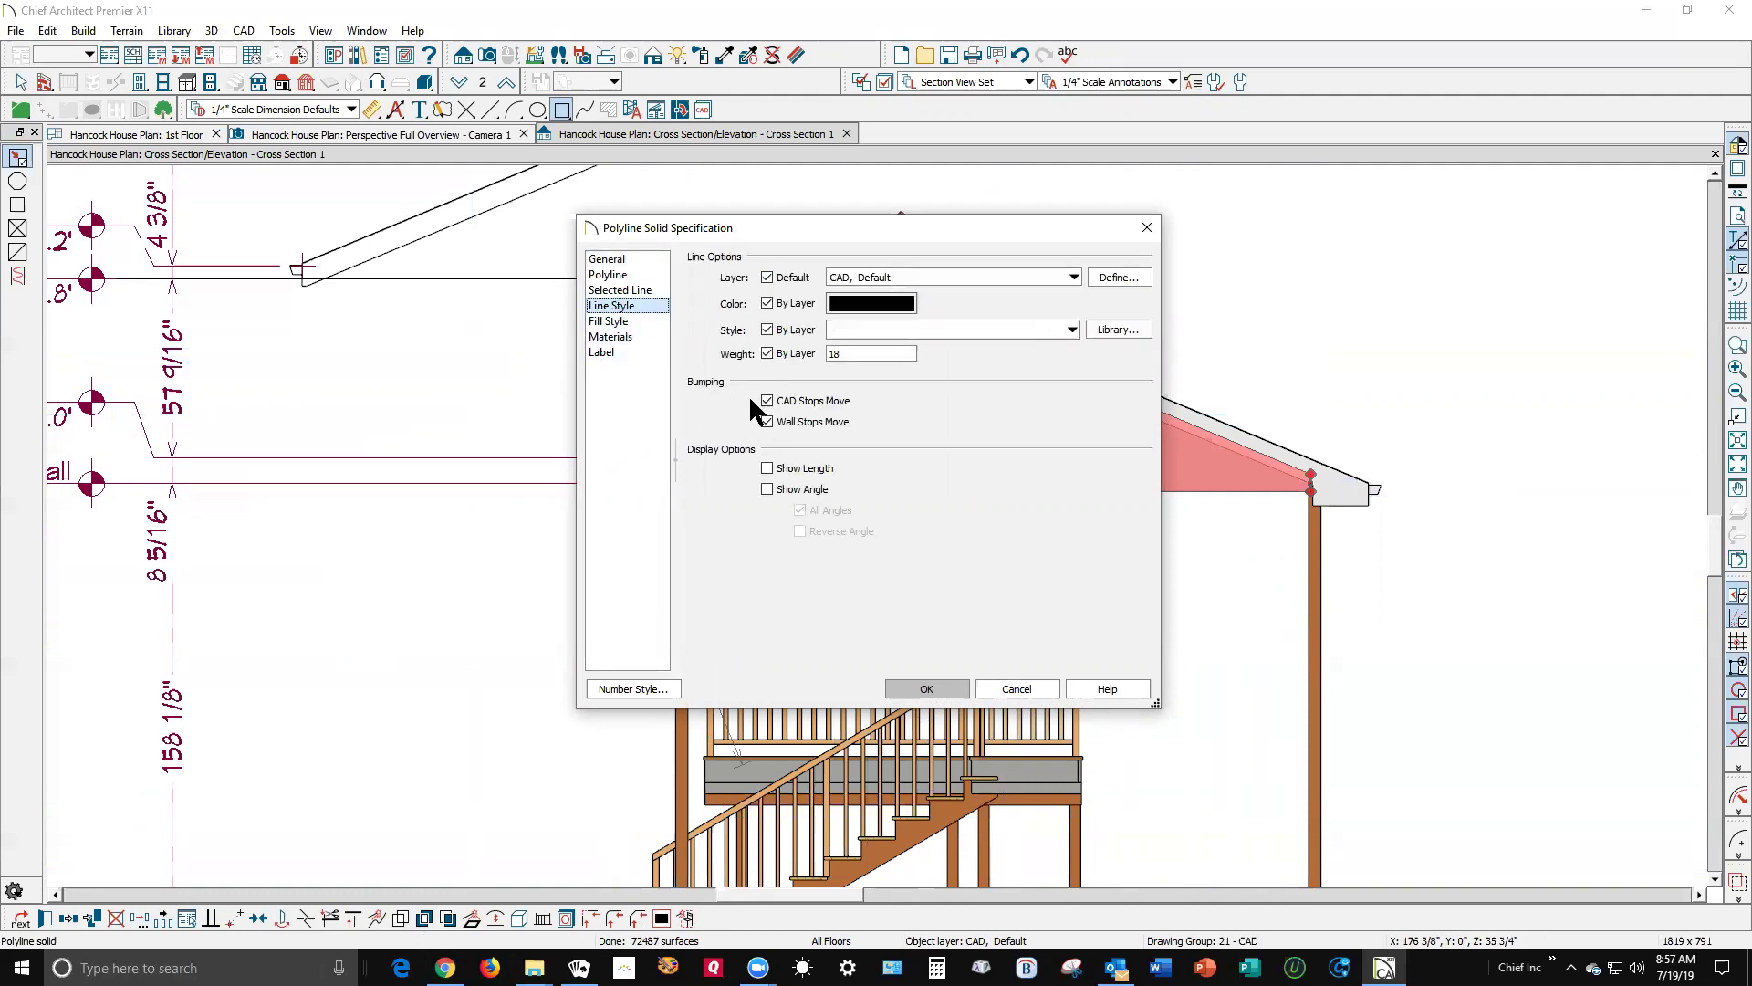
{"action": "left_click", "coordinate": [775, 404]}
{"action": "left_click", "coordinate": [777, 422]}
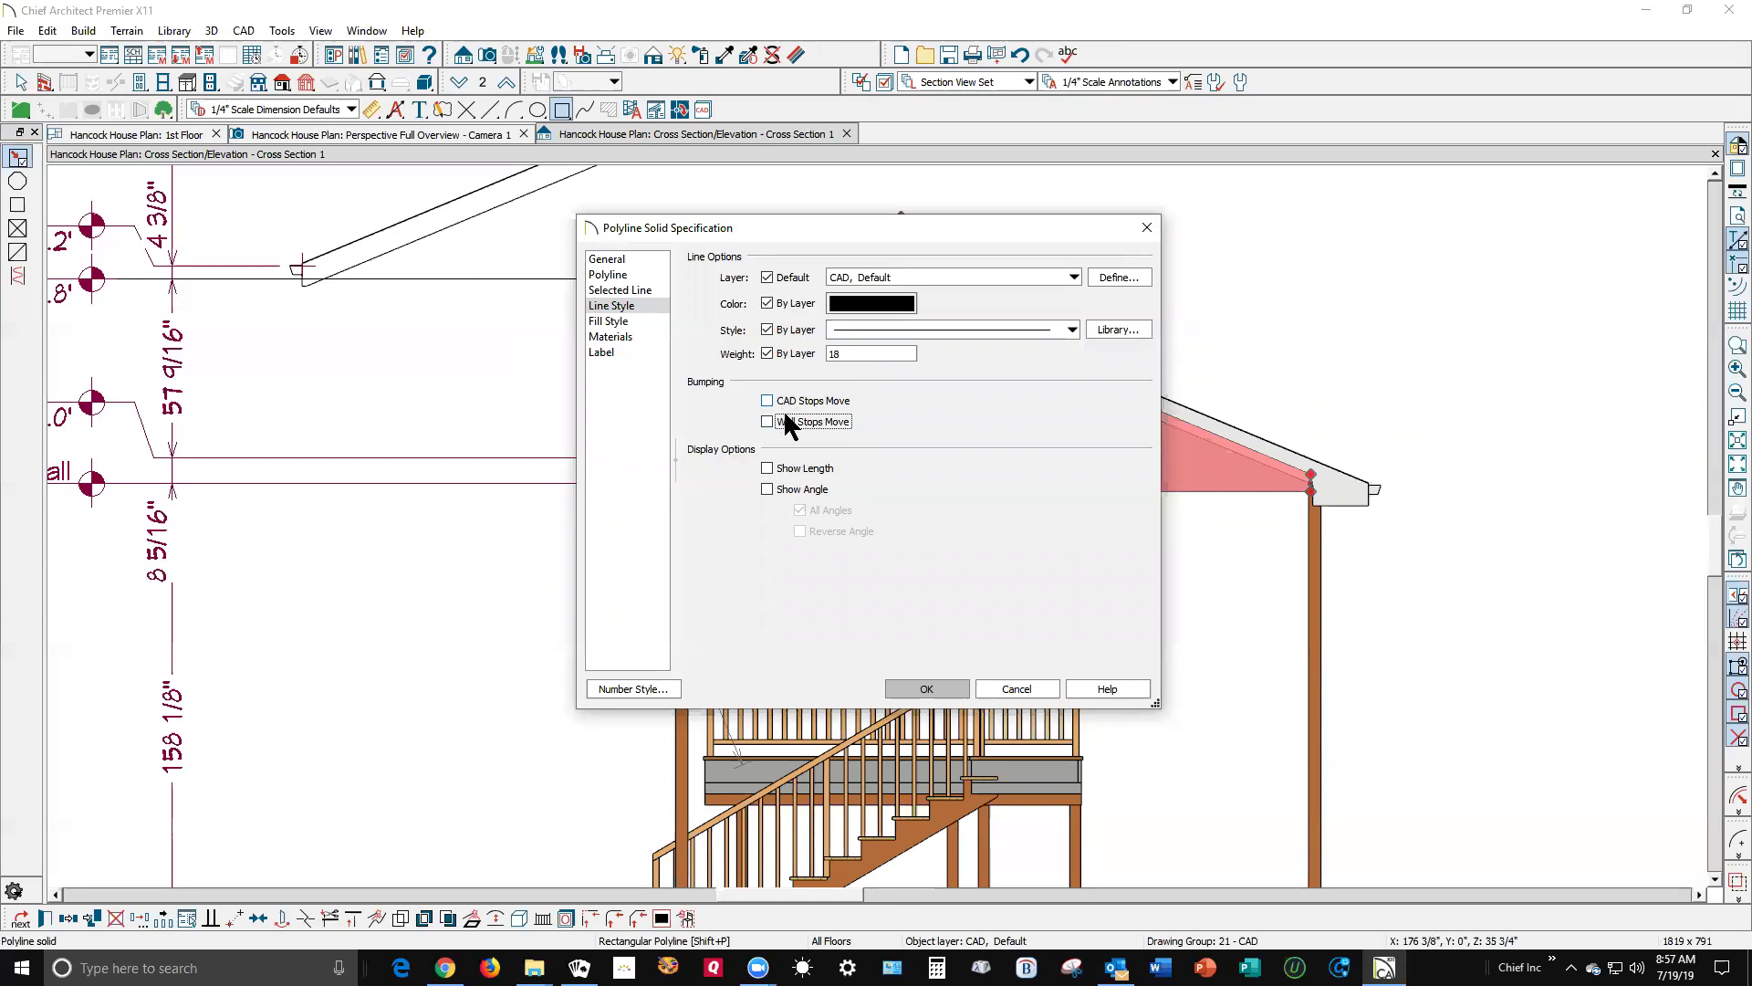
{"action": "left_click", "coordinate": [946, 686]}
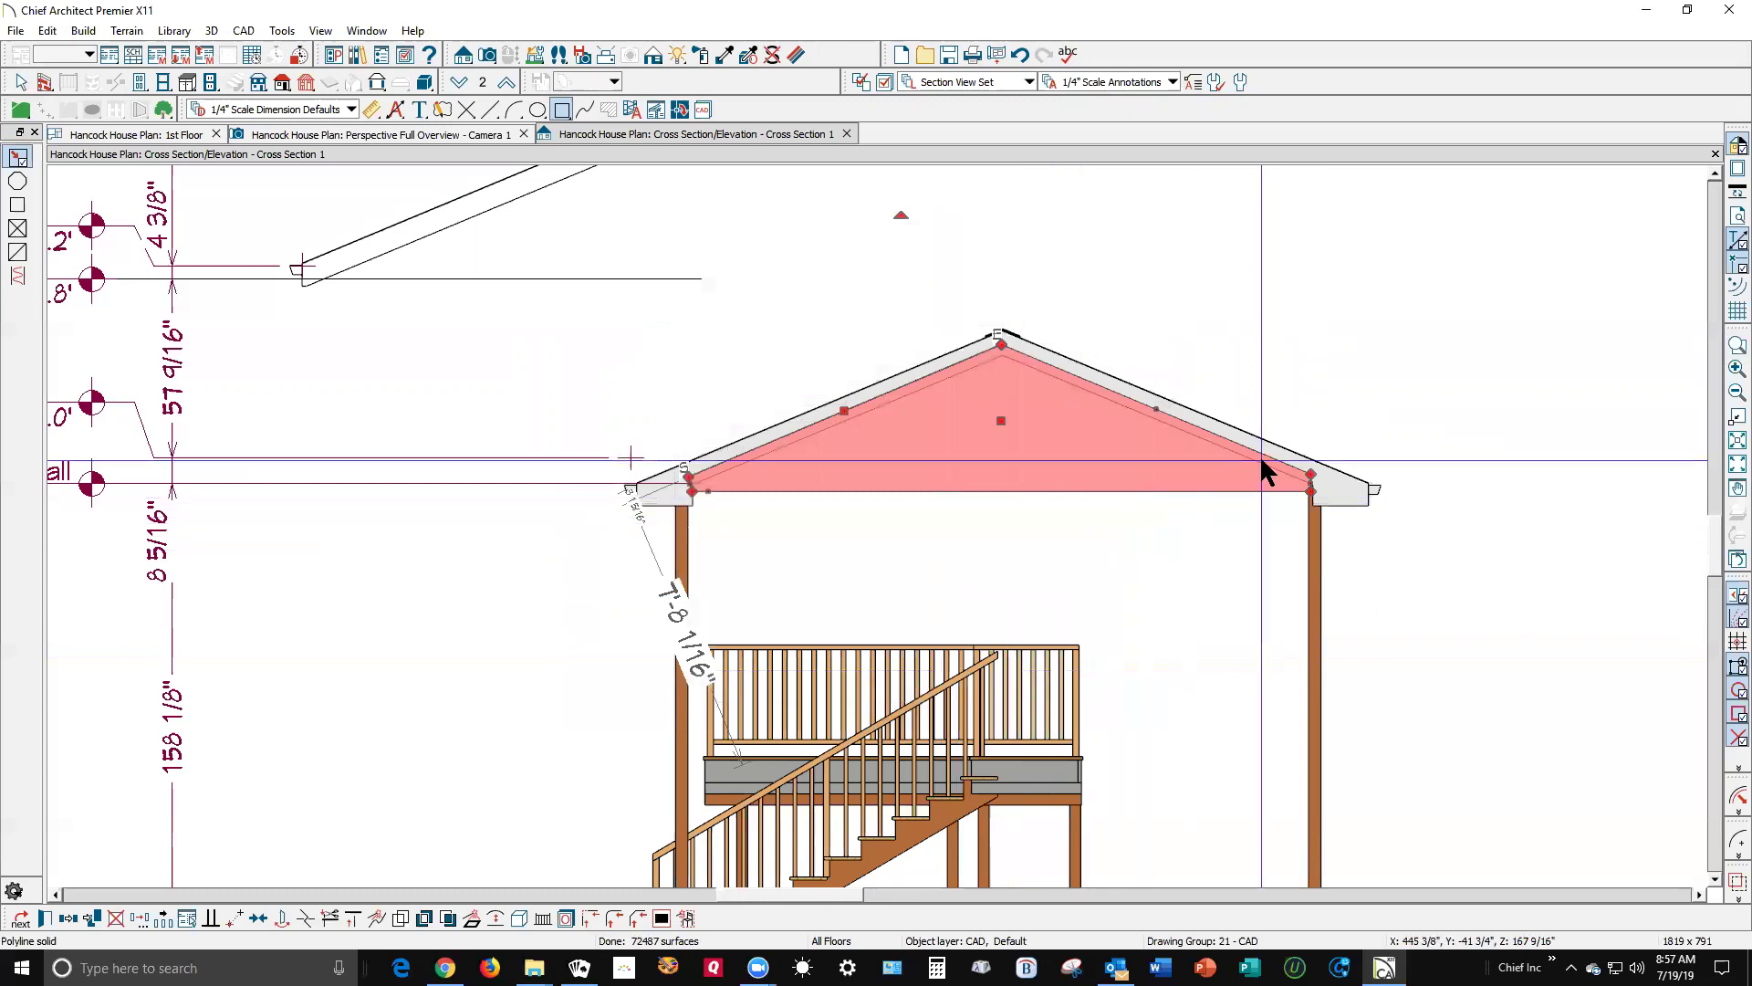
{"action": "left_click", "coordinate": [1311, 387]}
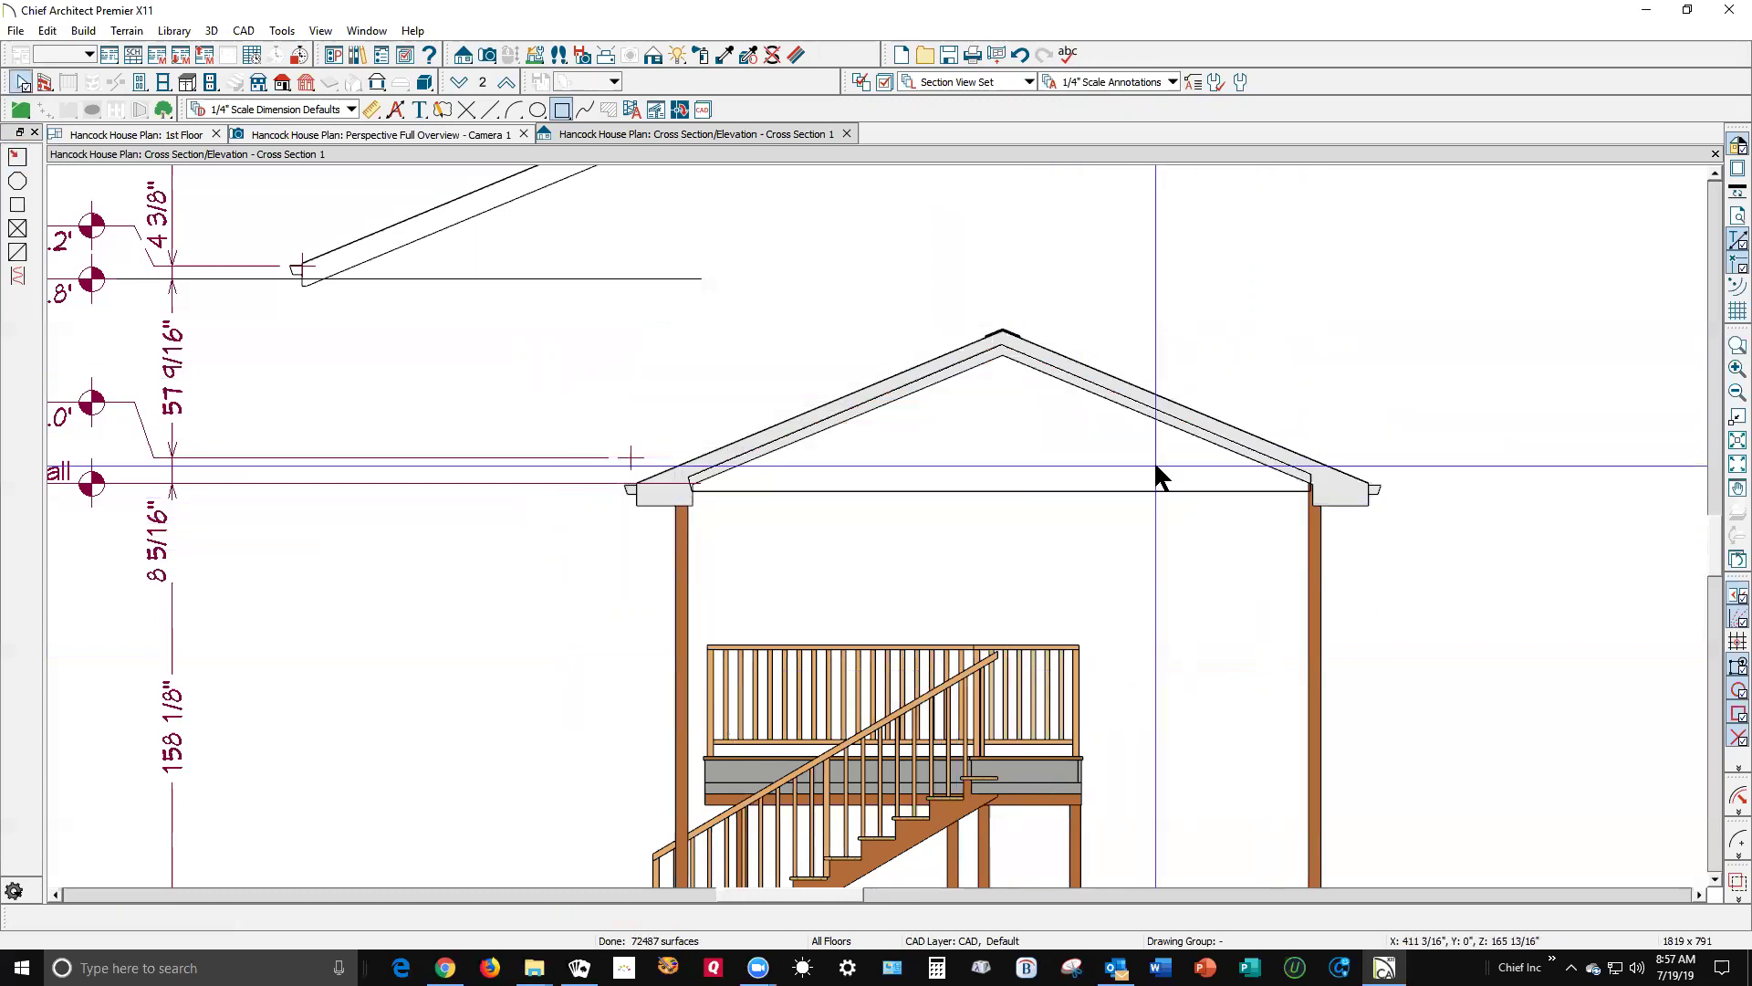
- On the 1st Floor plan, nudge the 12x12 deck roof beam and stretch it back to the house wall
{"action": "key", "text": "ctrl+Tab"}
{"action": "scroll", "coordinate": [840, 619], "scroll_direction": "up", "scroll_amount": 5}
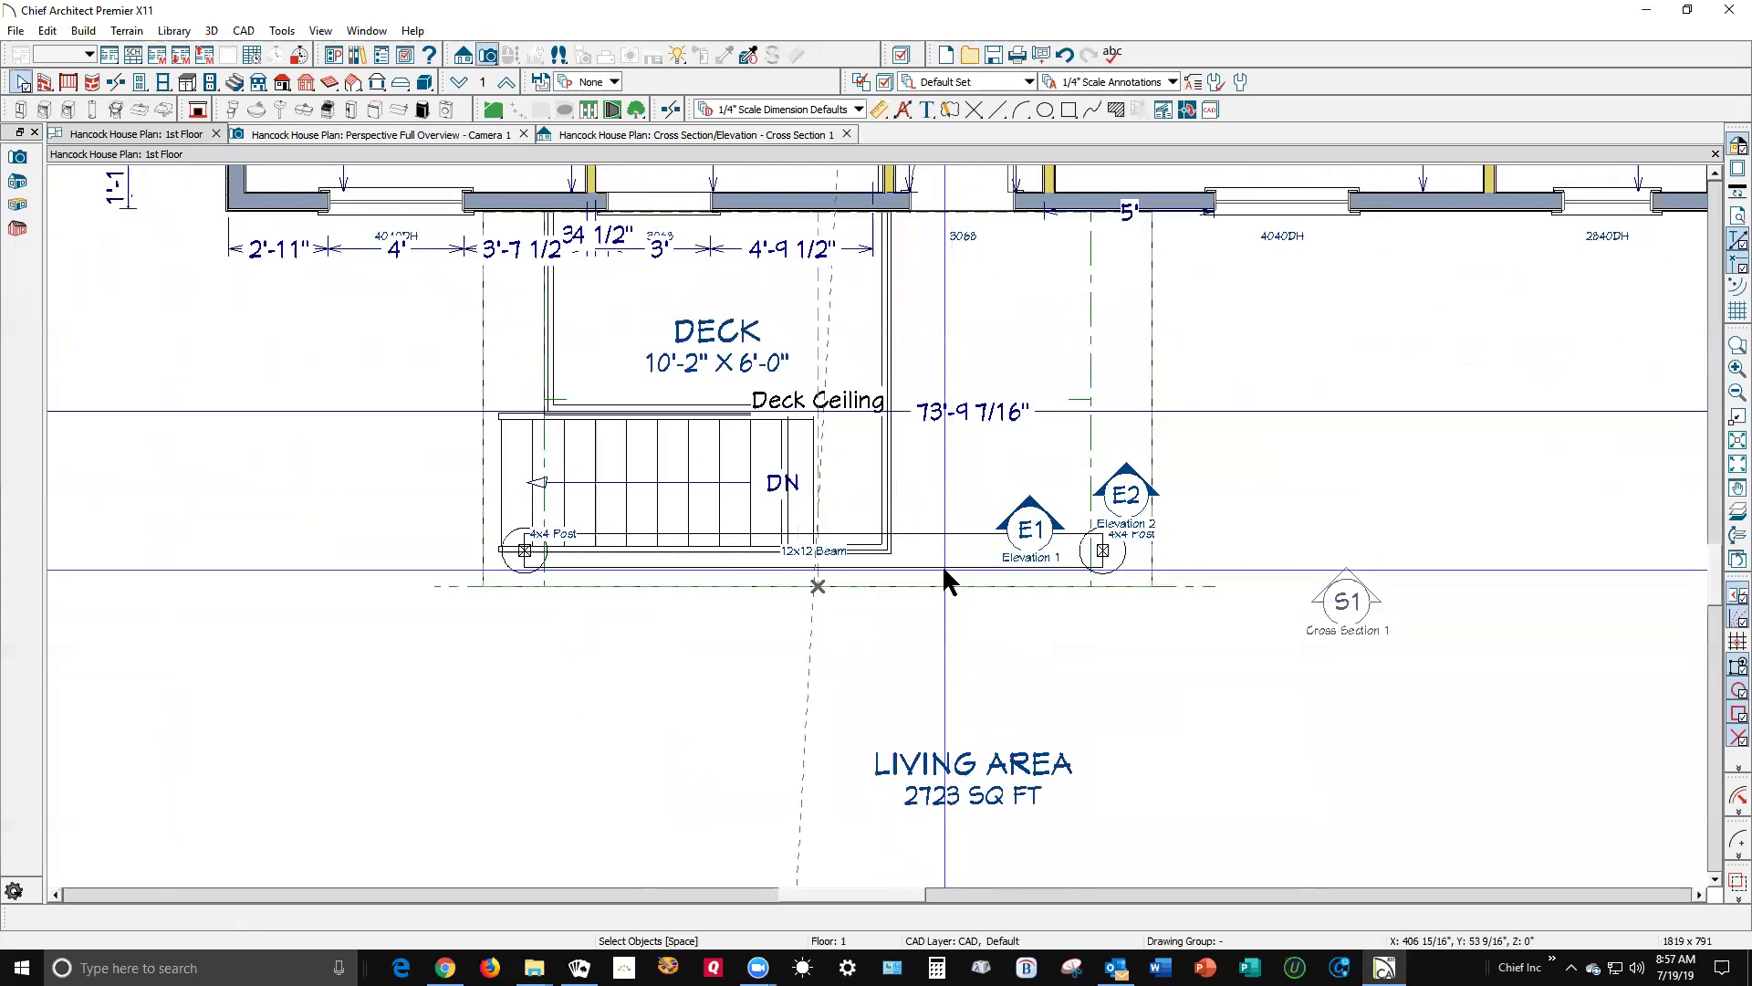
{"action": "left_click", "coordinate": [943, 566]}
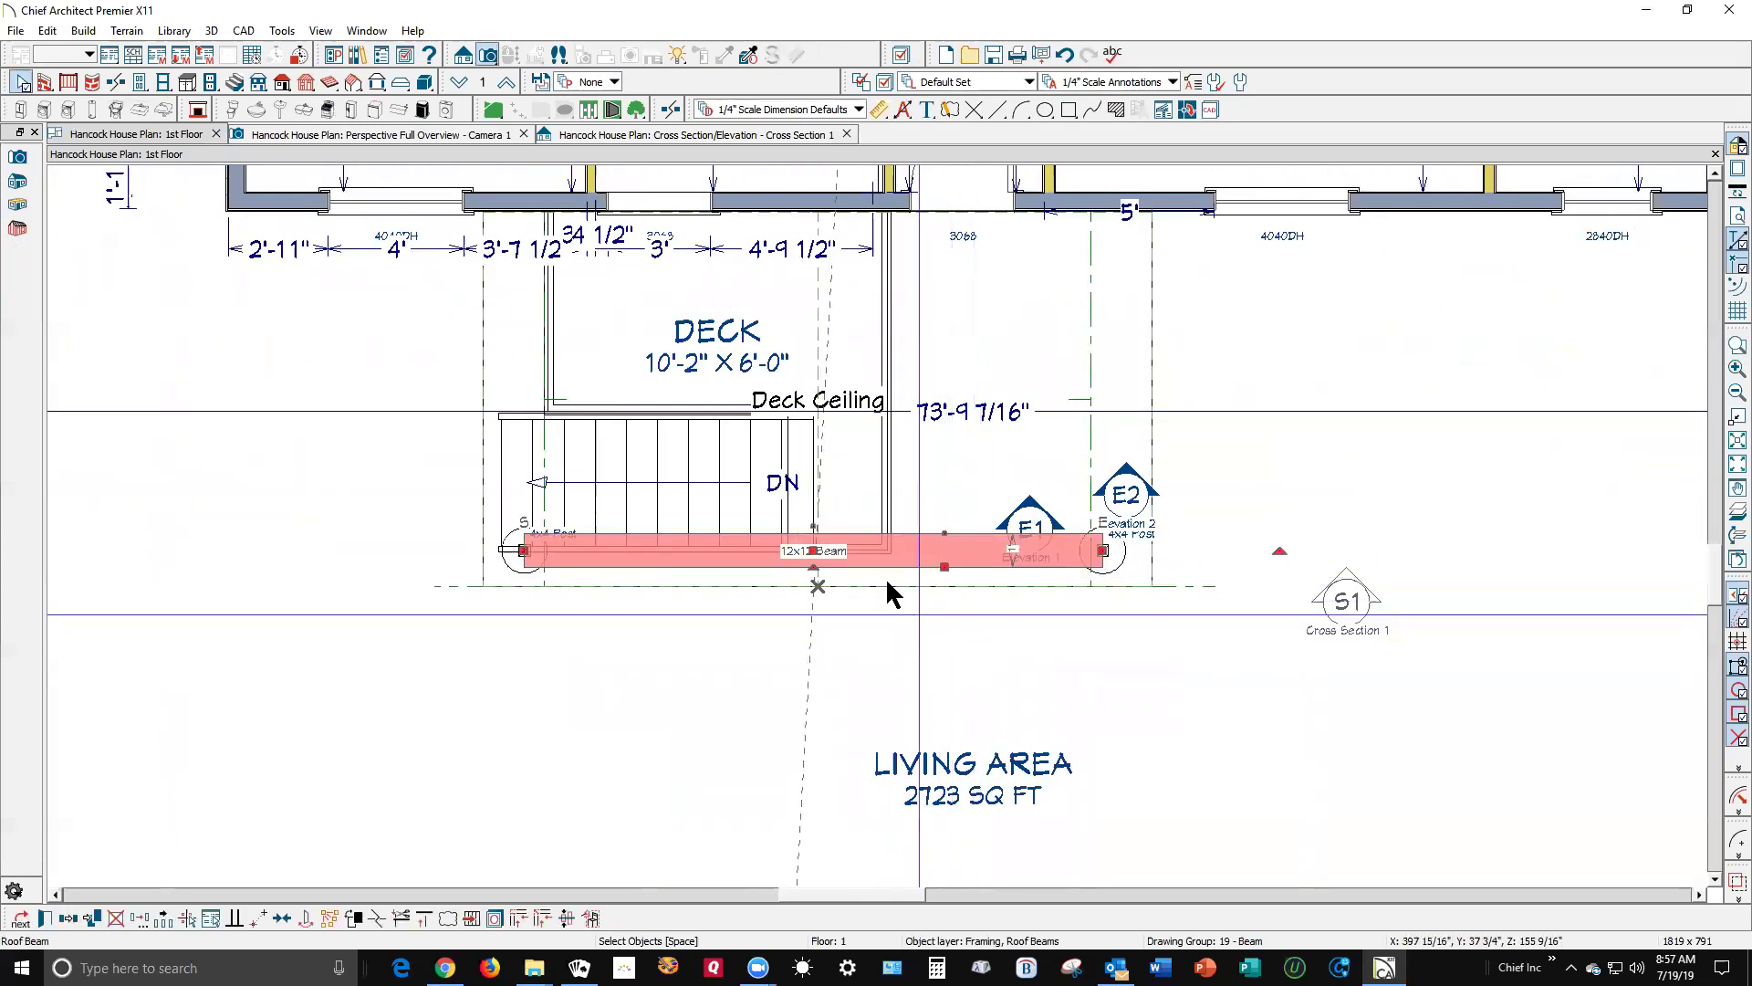
{"action": "mouse_move", "coordinate": [810, 548]}
{"action": "left_mouse_down"}
{"action": "mouse_move", "coordinate": [814, 512]}
{"action": "mouse_move", "coordinate": [814, 531]}
{"action": "left_mouse_up"}
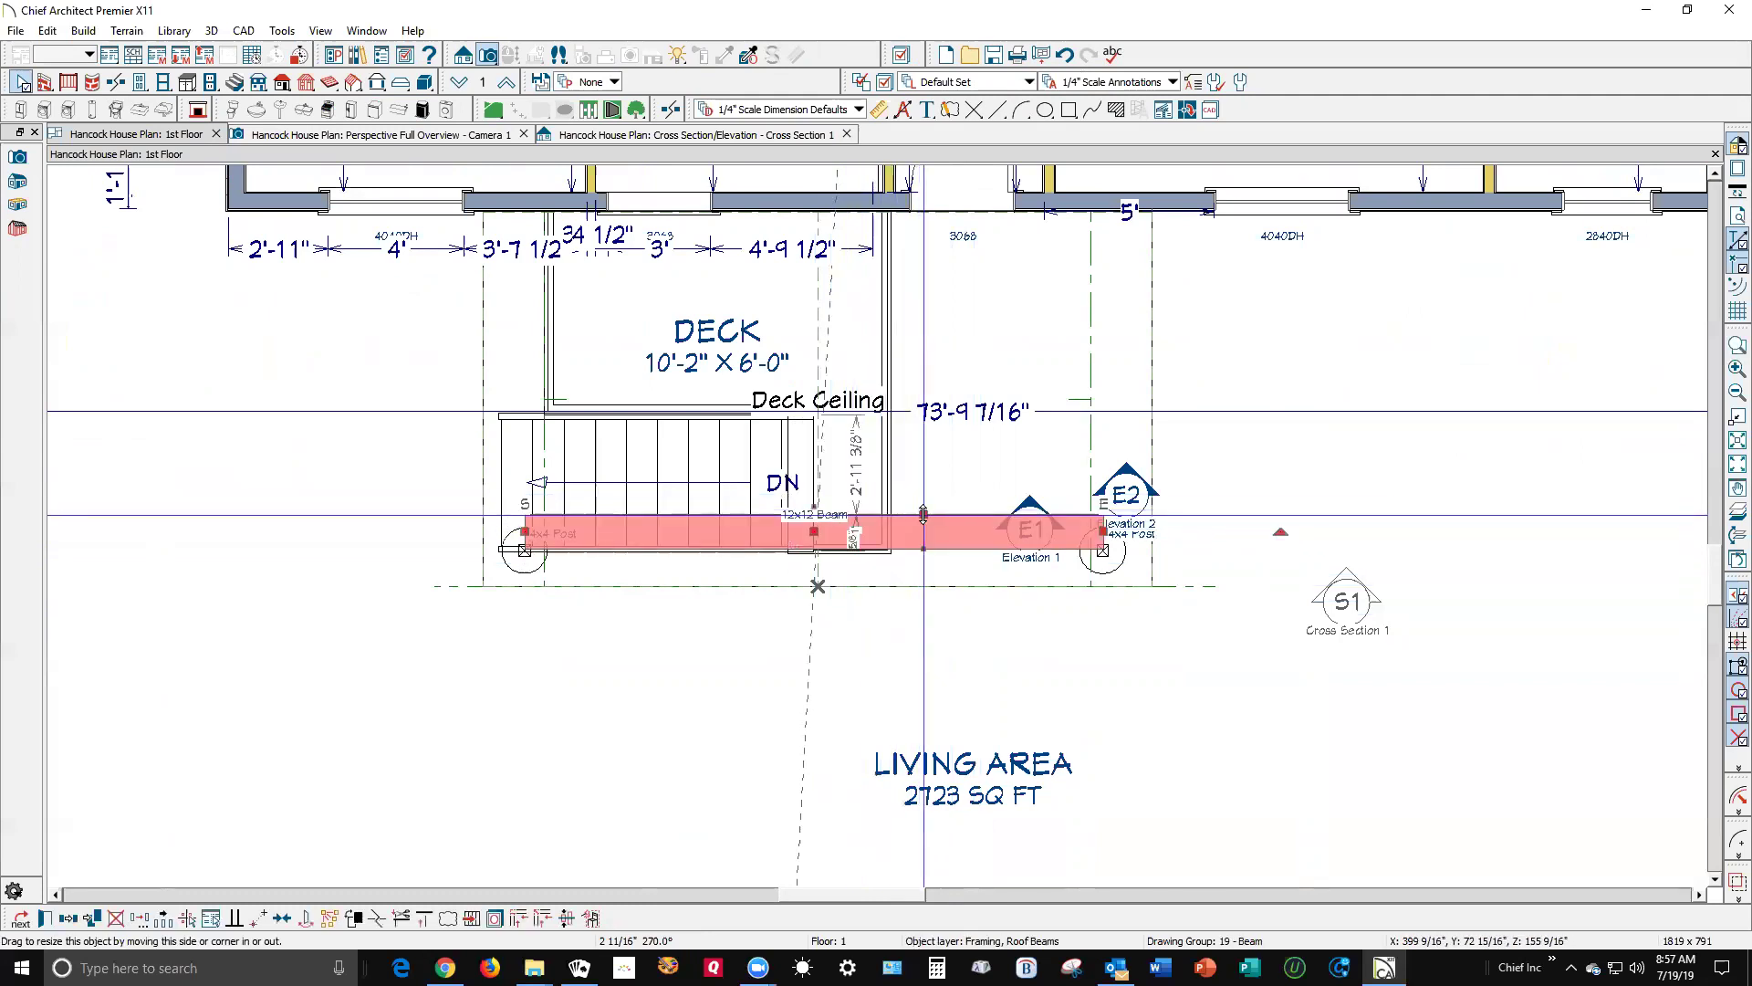
{"action": "left_click_drag", "start_coordinate": [909, 518], "coordinate": [892, 212]}
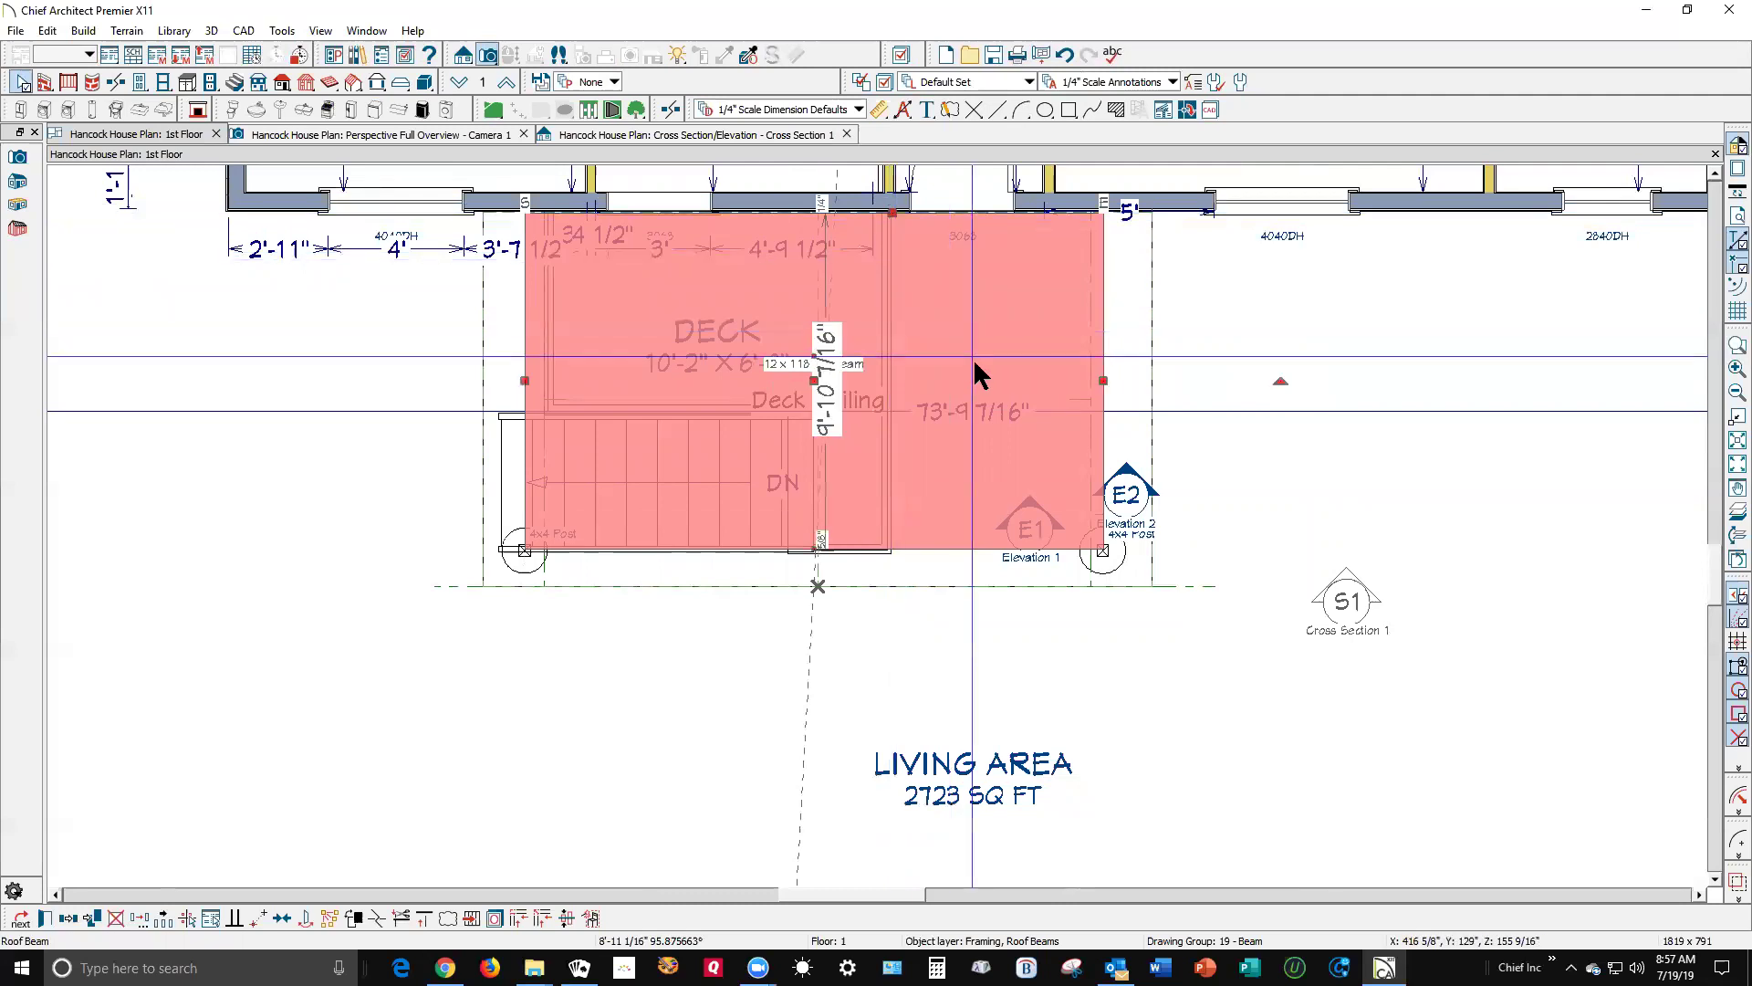
- Check the gable in the 3D overview and sample a material from the house
{"action": "key", "text": "ctrl+Tab"}
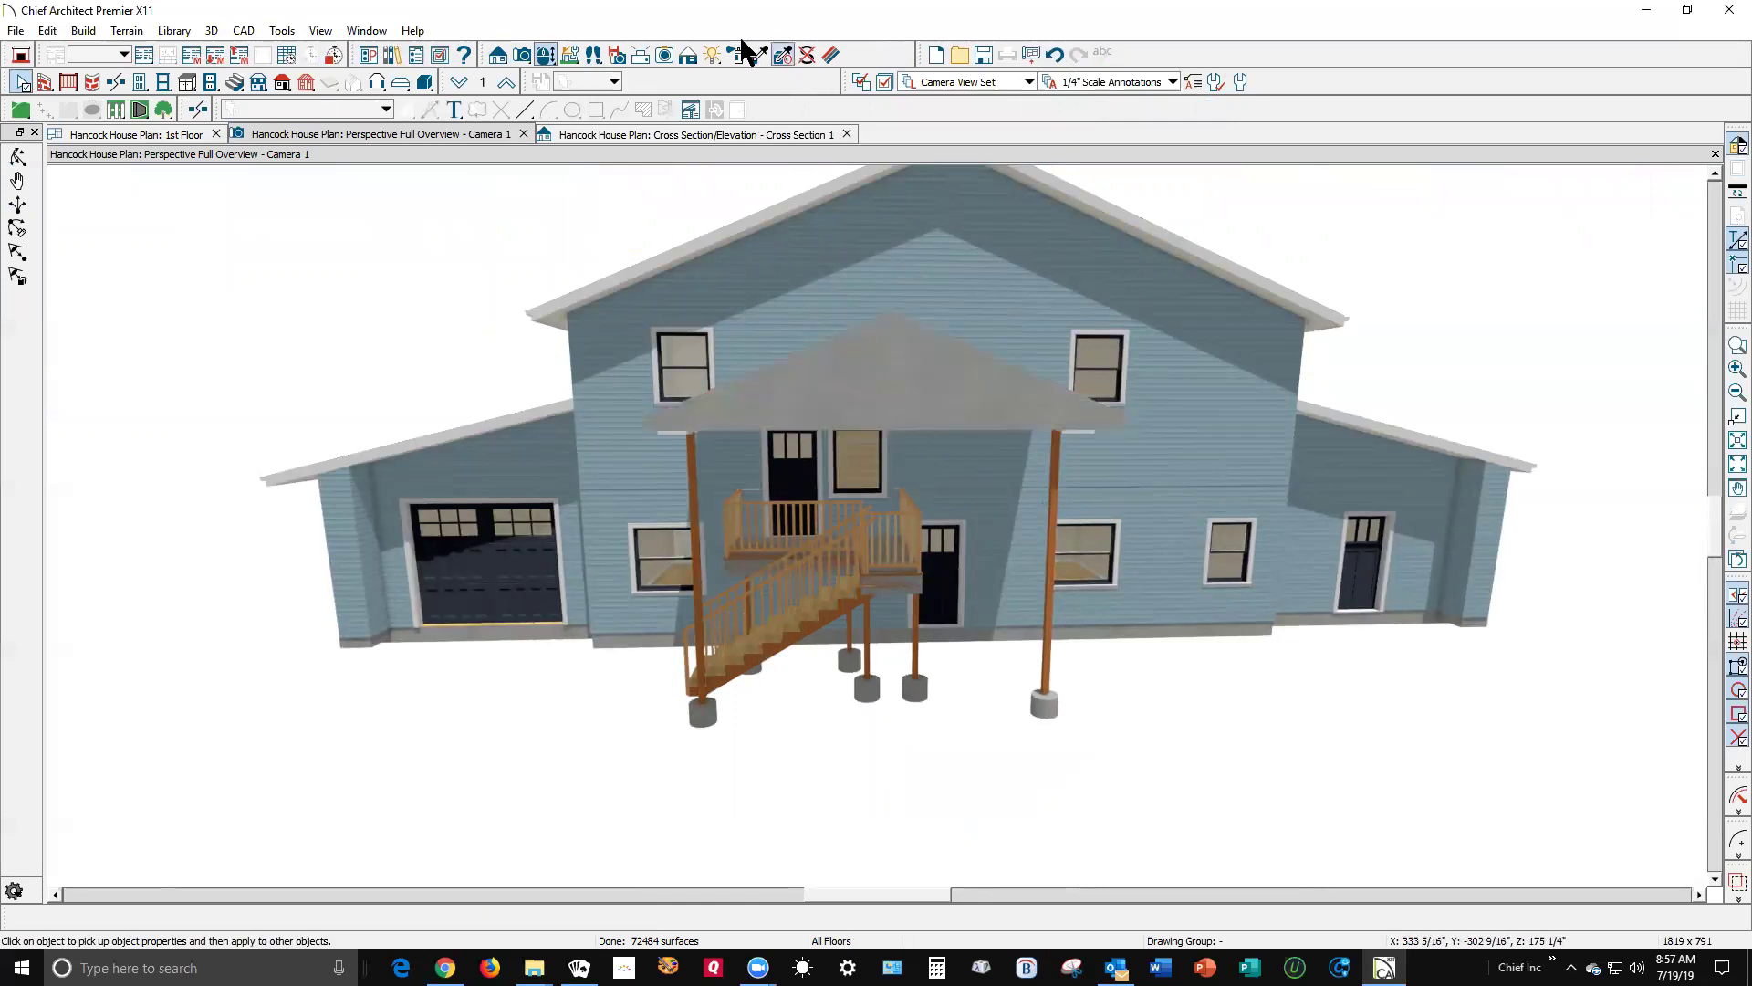
{"action": "left_click", "coordinate": [761, 56]}
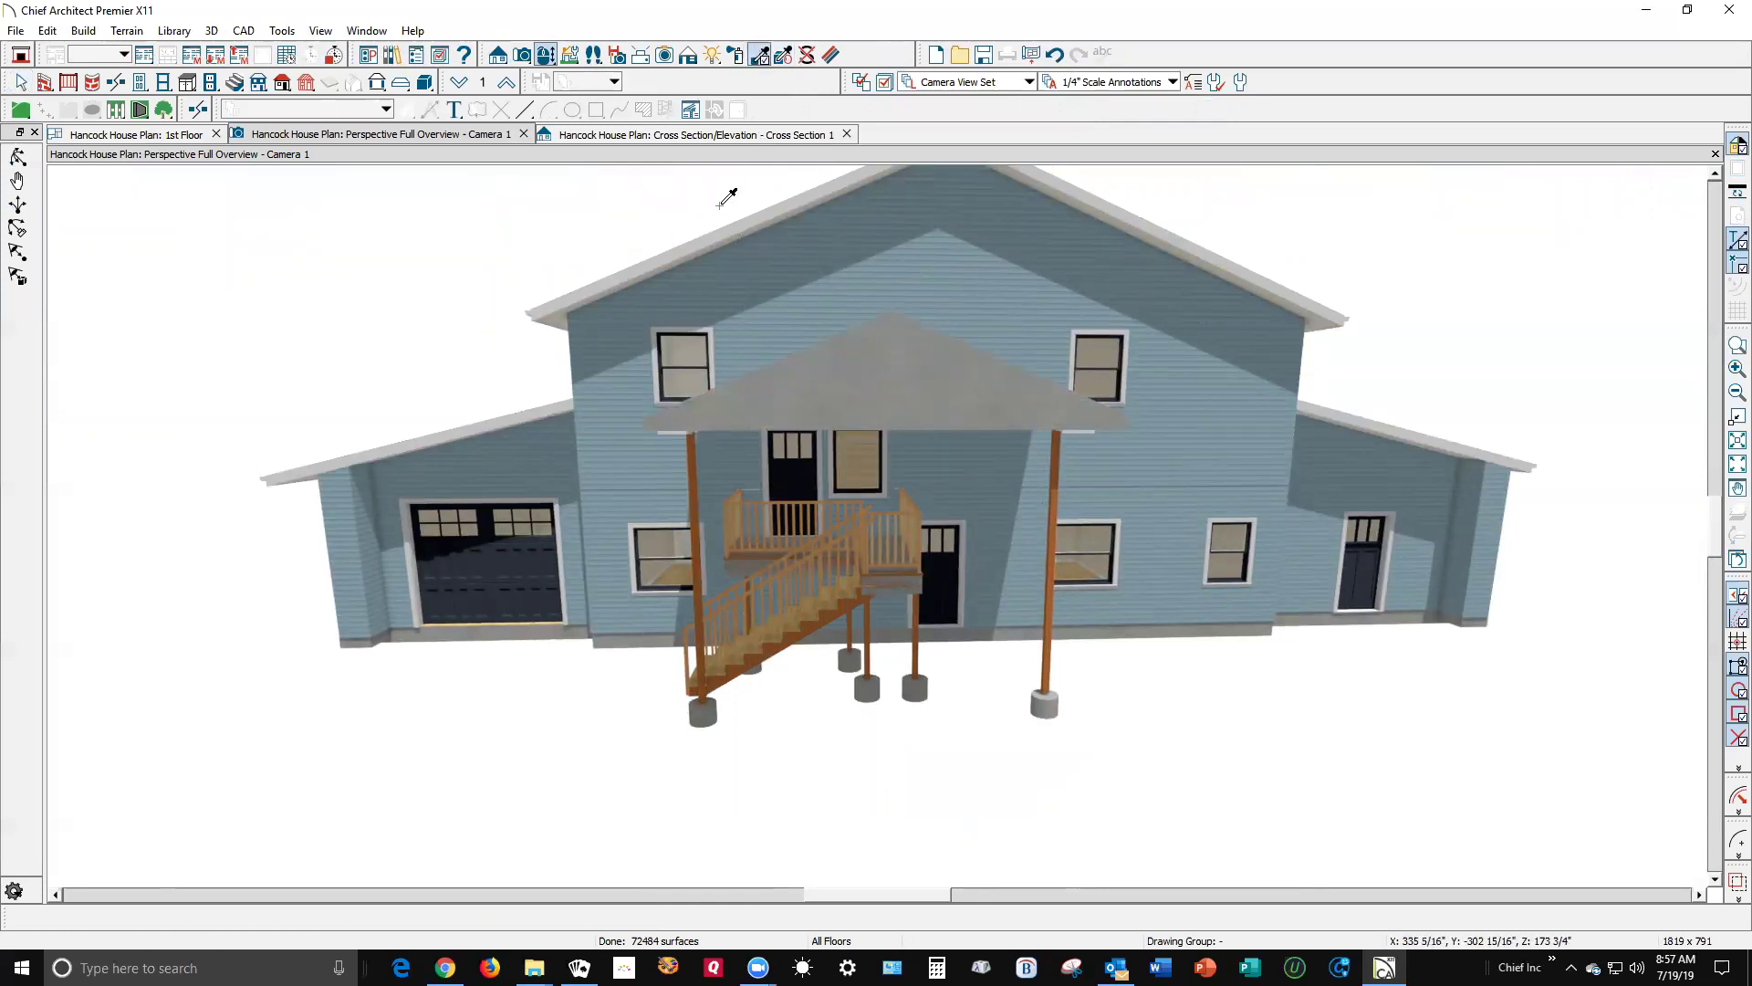
{"action": "left_click", "coordinate": [785, 303]}
{"action": "key", "text": "Escape"}
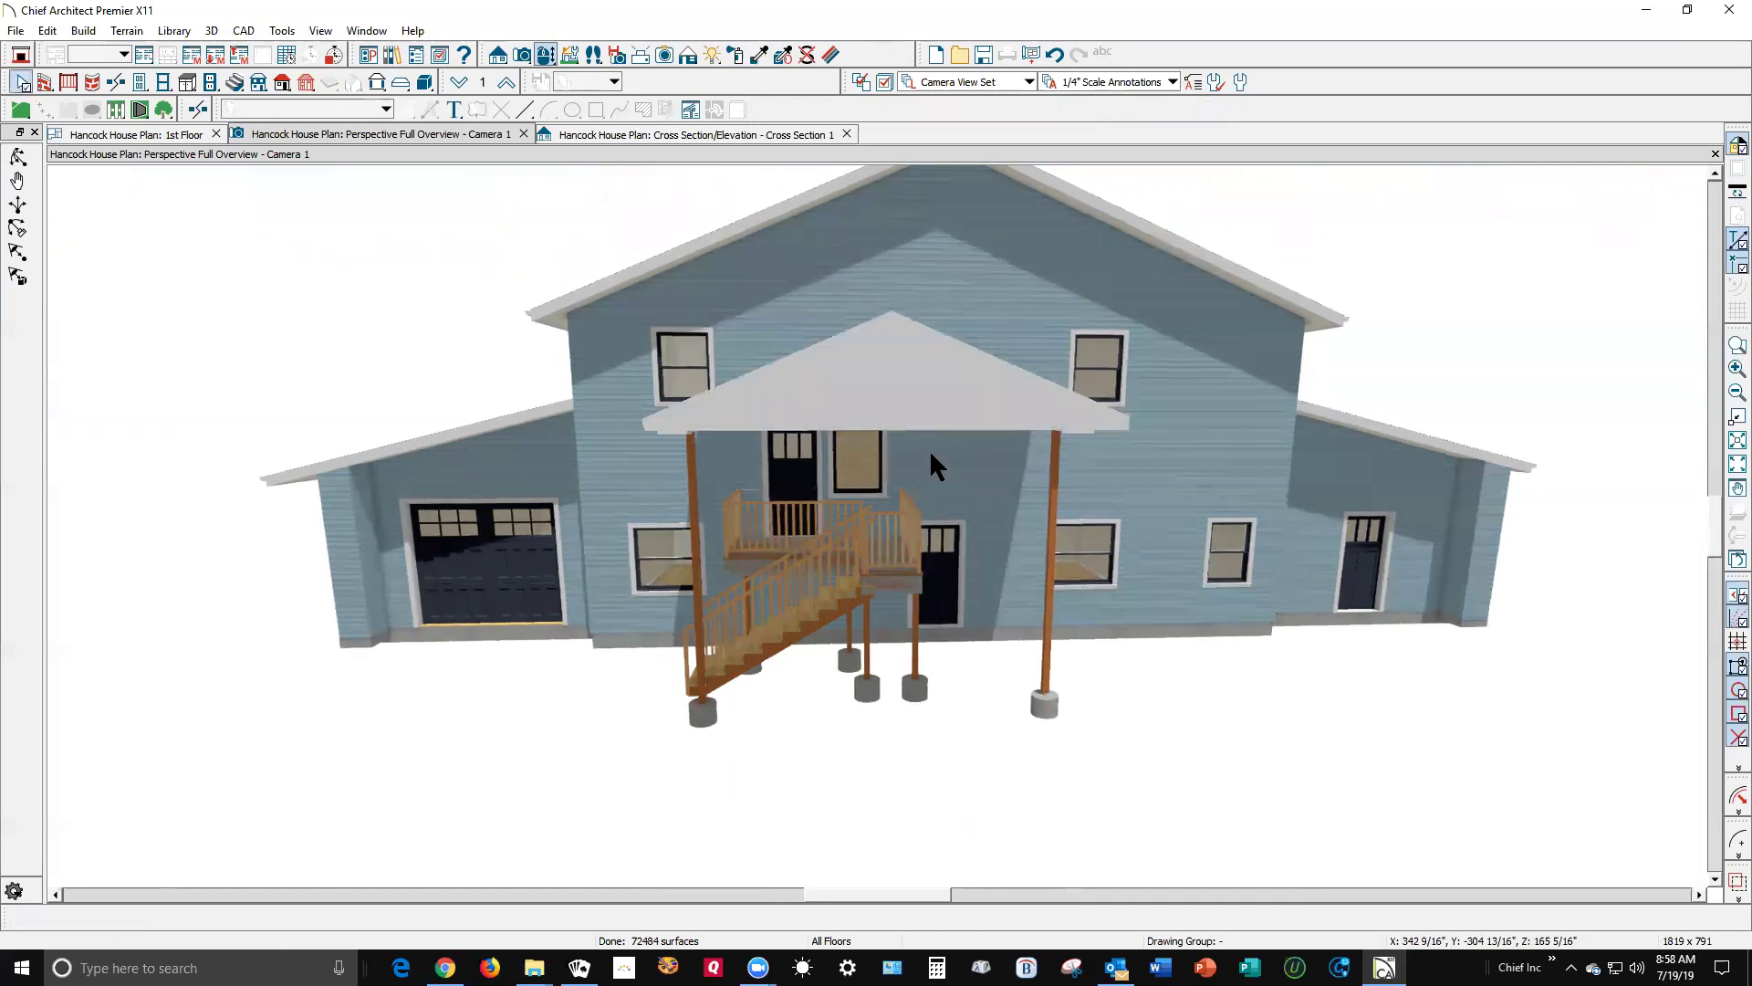
- Back on the 1st Floor plan, pull the roof beam's front edge slightly inward
{"action": "key", "text": "ctrl+Tab"}
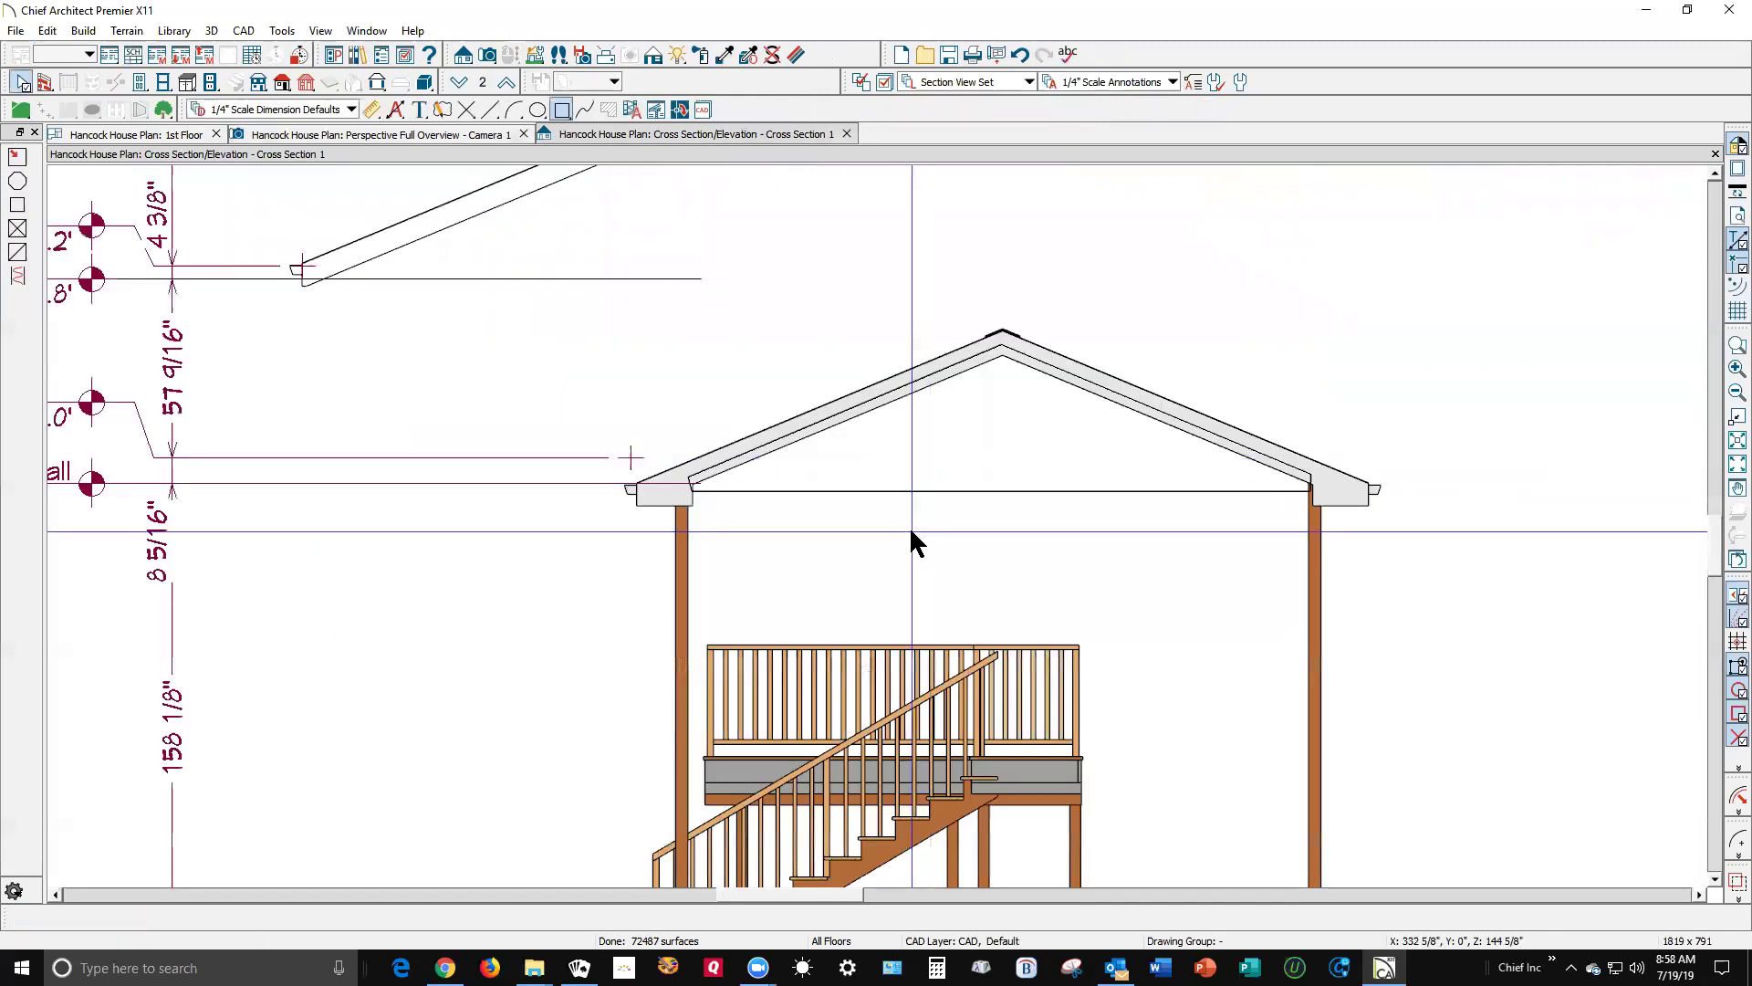
{"action": "key", "text": "ctrl+Tab"}
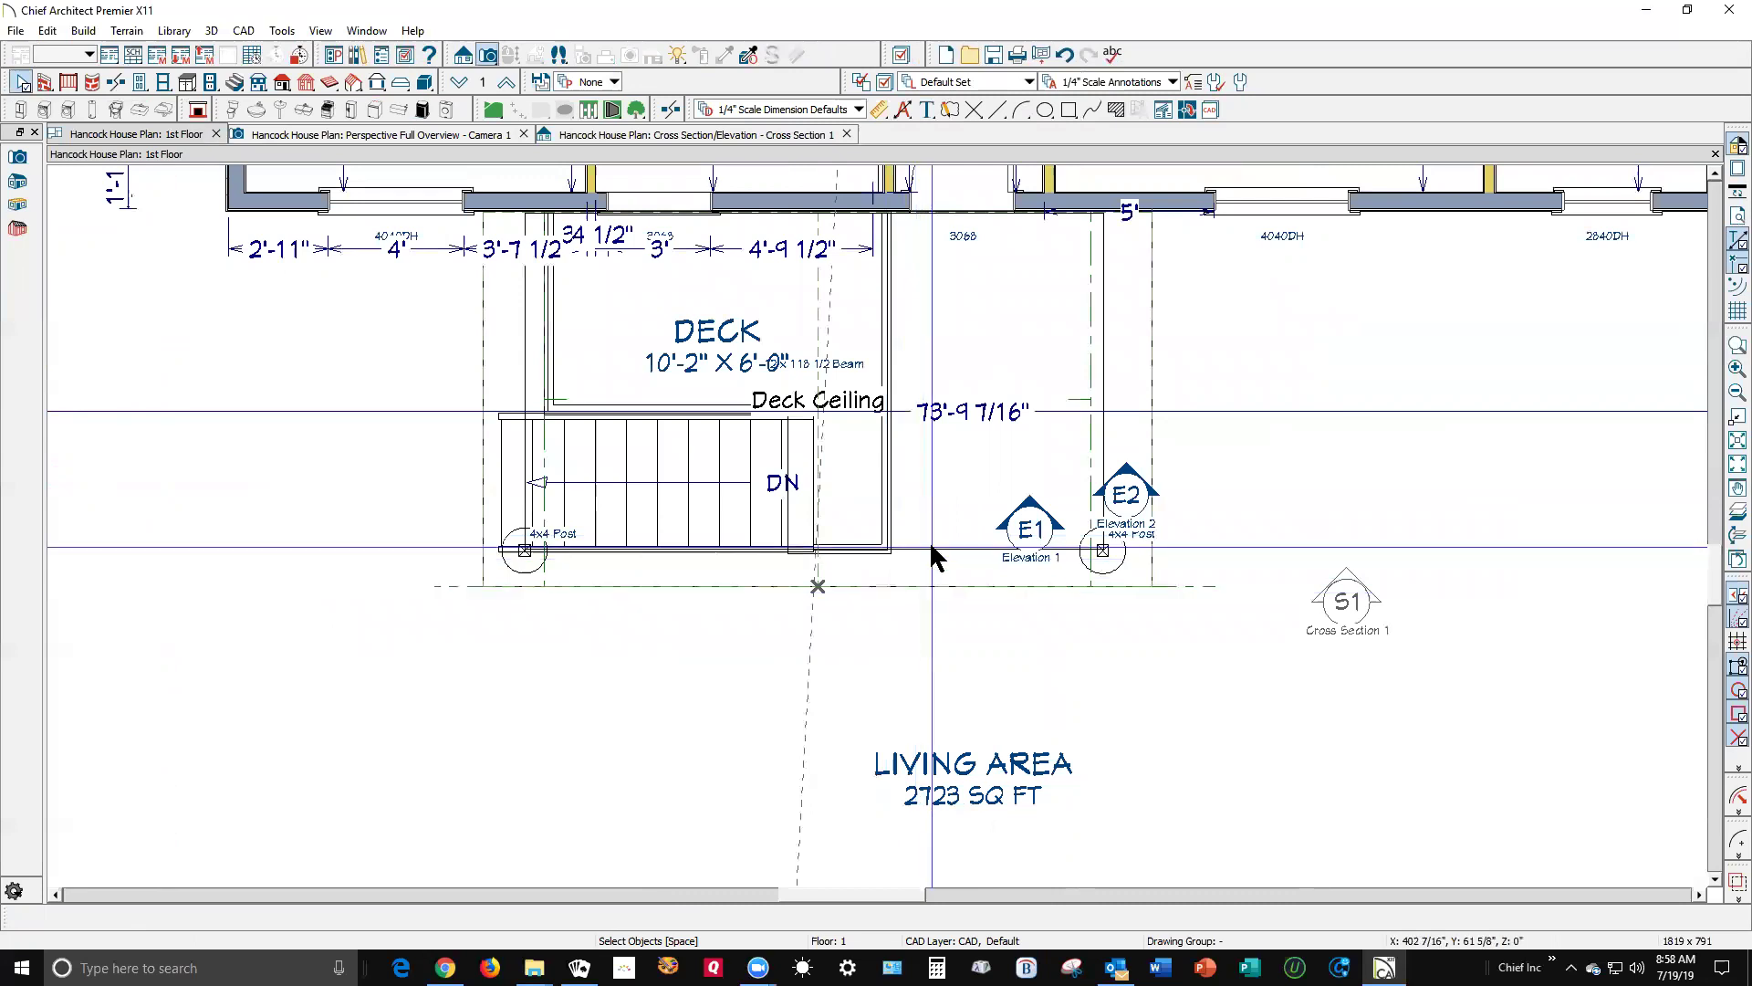
{"action": "left_click", "coordinate": [931, 550]}
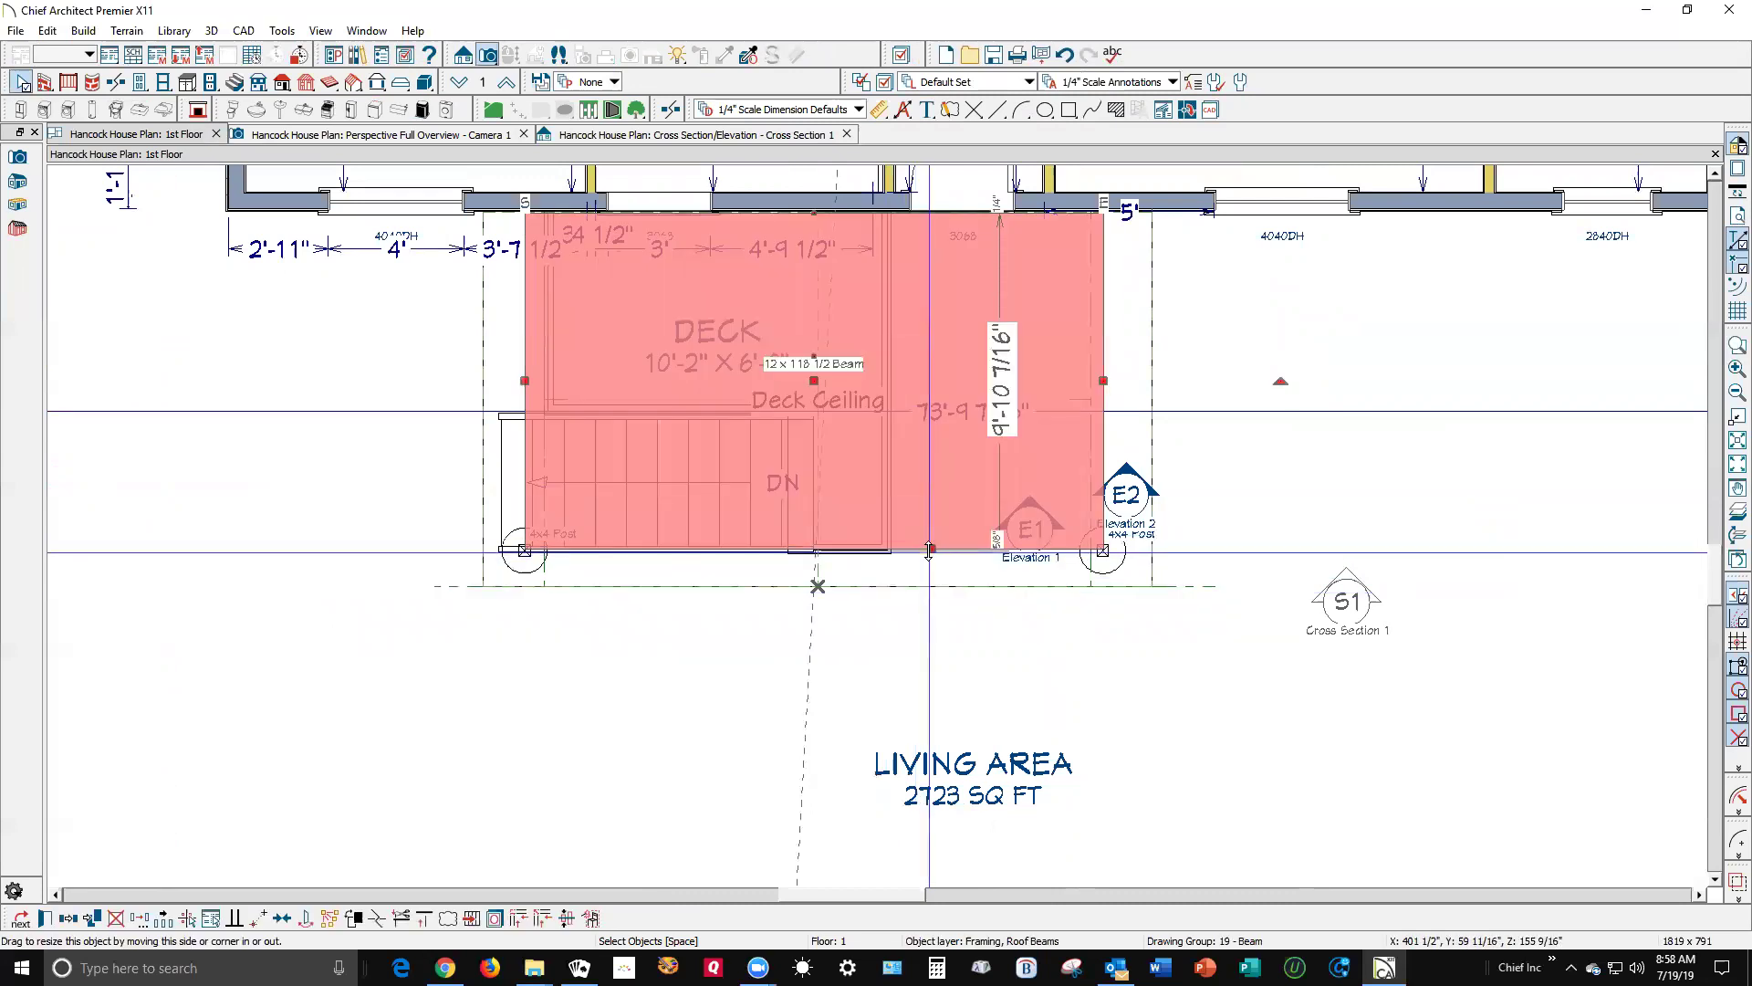
{"action": "mouse_move", "coordinate": [929, 550]}
{"action": "left_mouse_down"}
{"action": "mouse_move", "coordinate": [922, 501]}
{"action": "mouse_move", "coordinate": [919, 527]}
{"action": "left_mouse_up"}
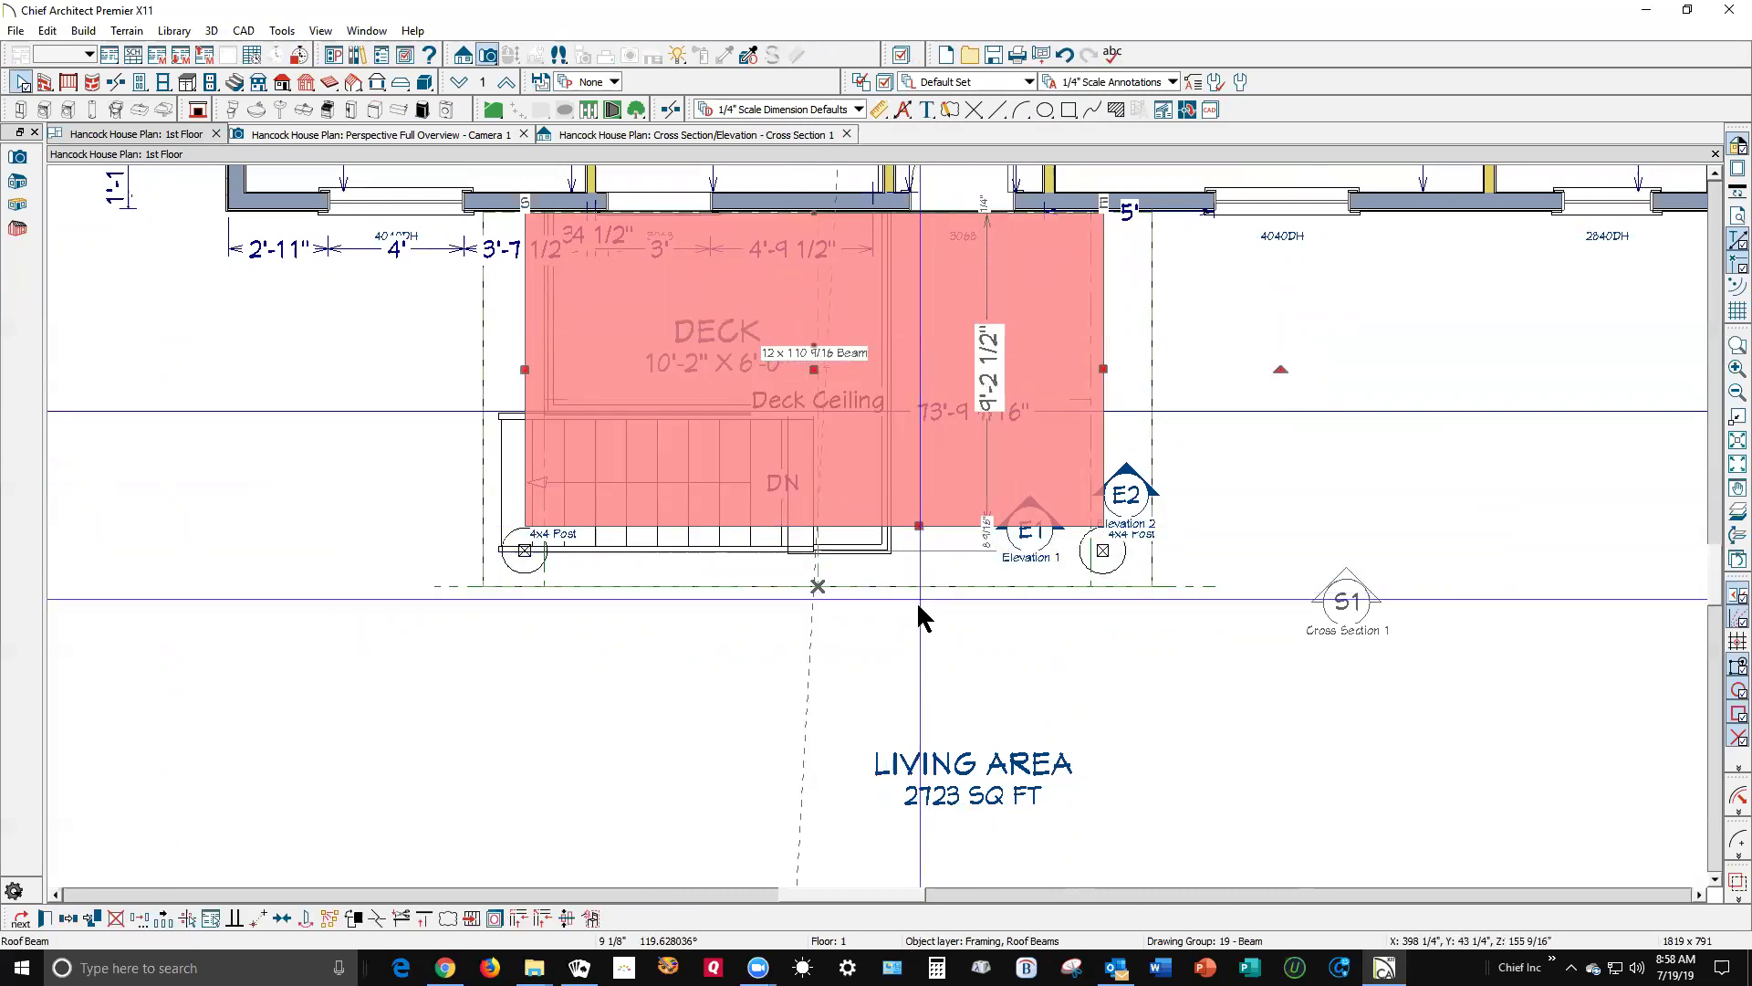
- Compare the 3D view with the floor plan, inspecting the deck roof planes and roof beam
{"action": "key", "text": "ctrl+Tab"}
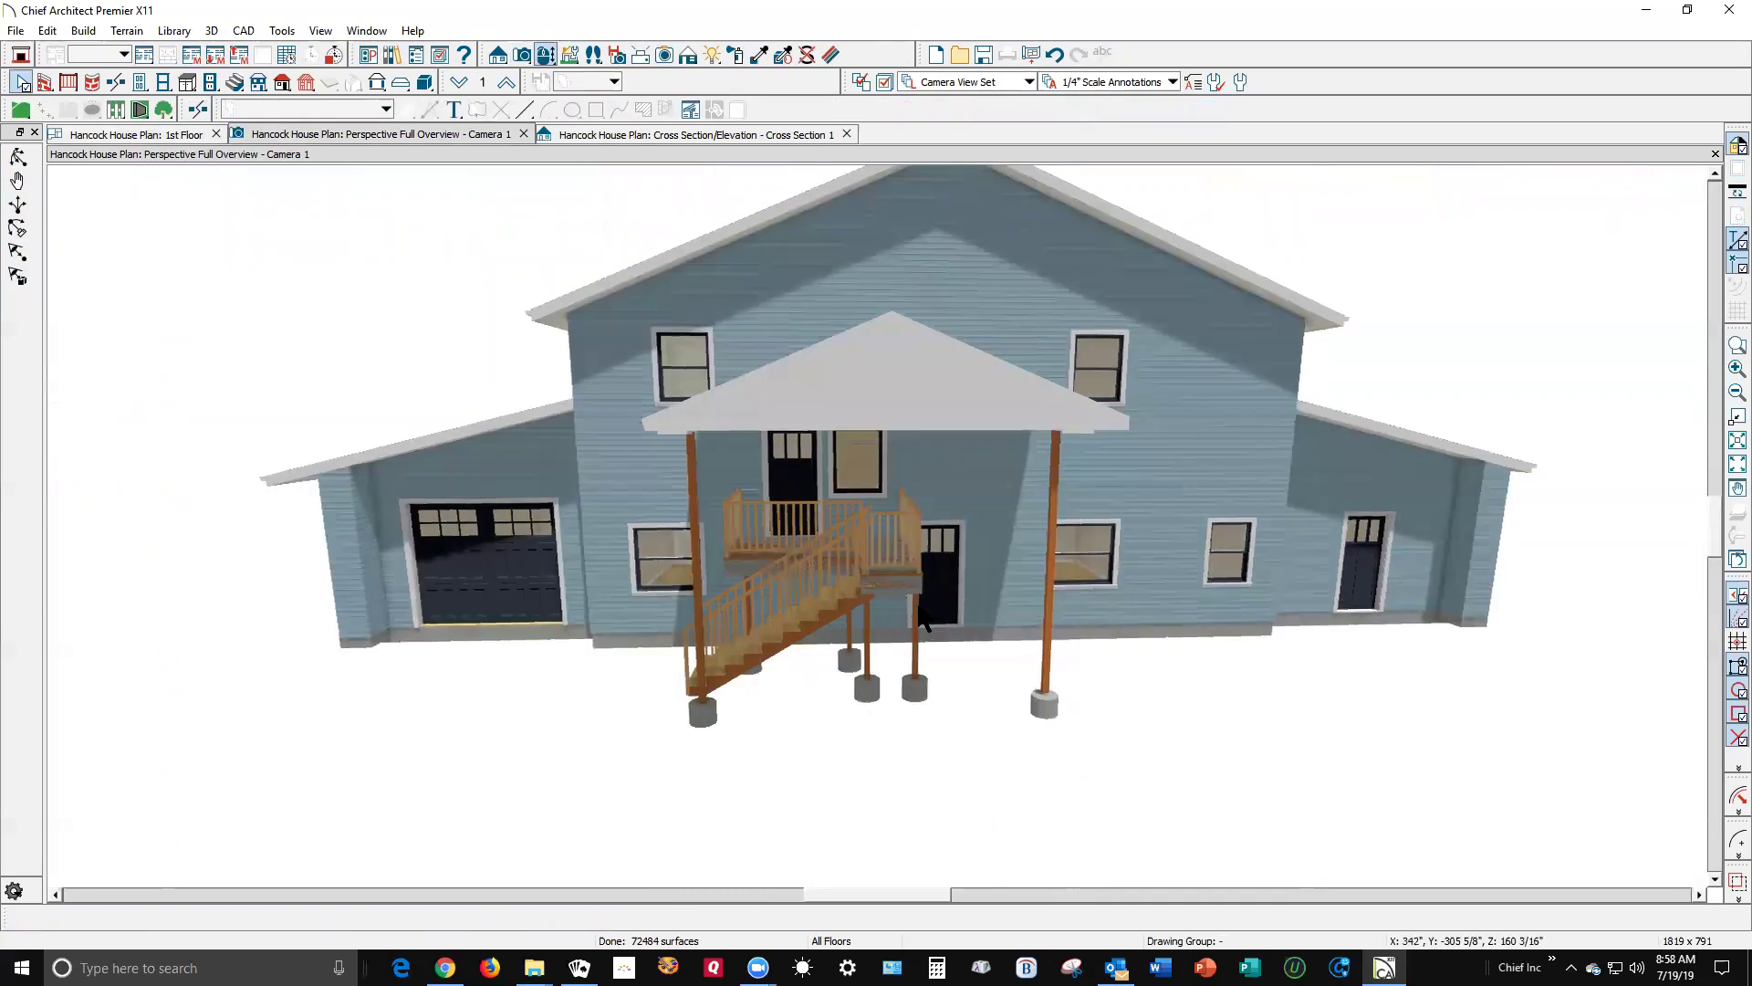
{"action": "key", "text": "ctrl+Tab"}
{"action": "key", "text": "ctrl+Tab"}
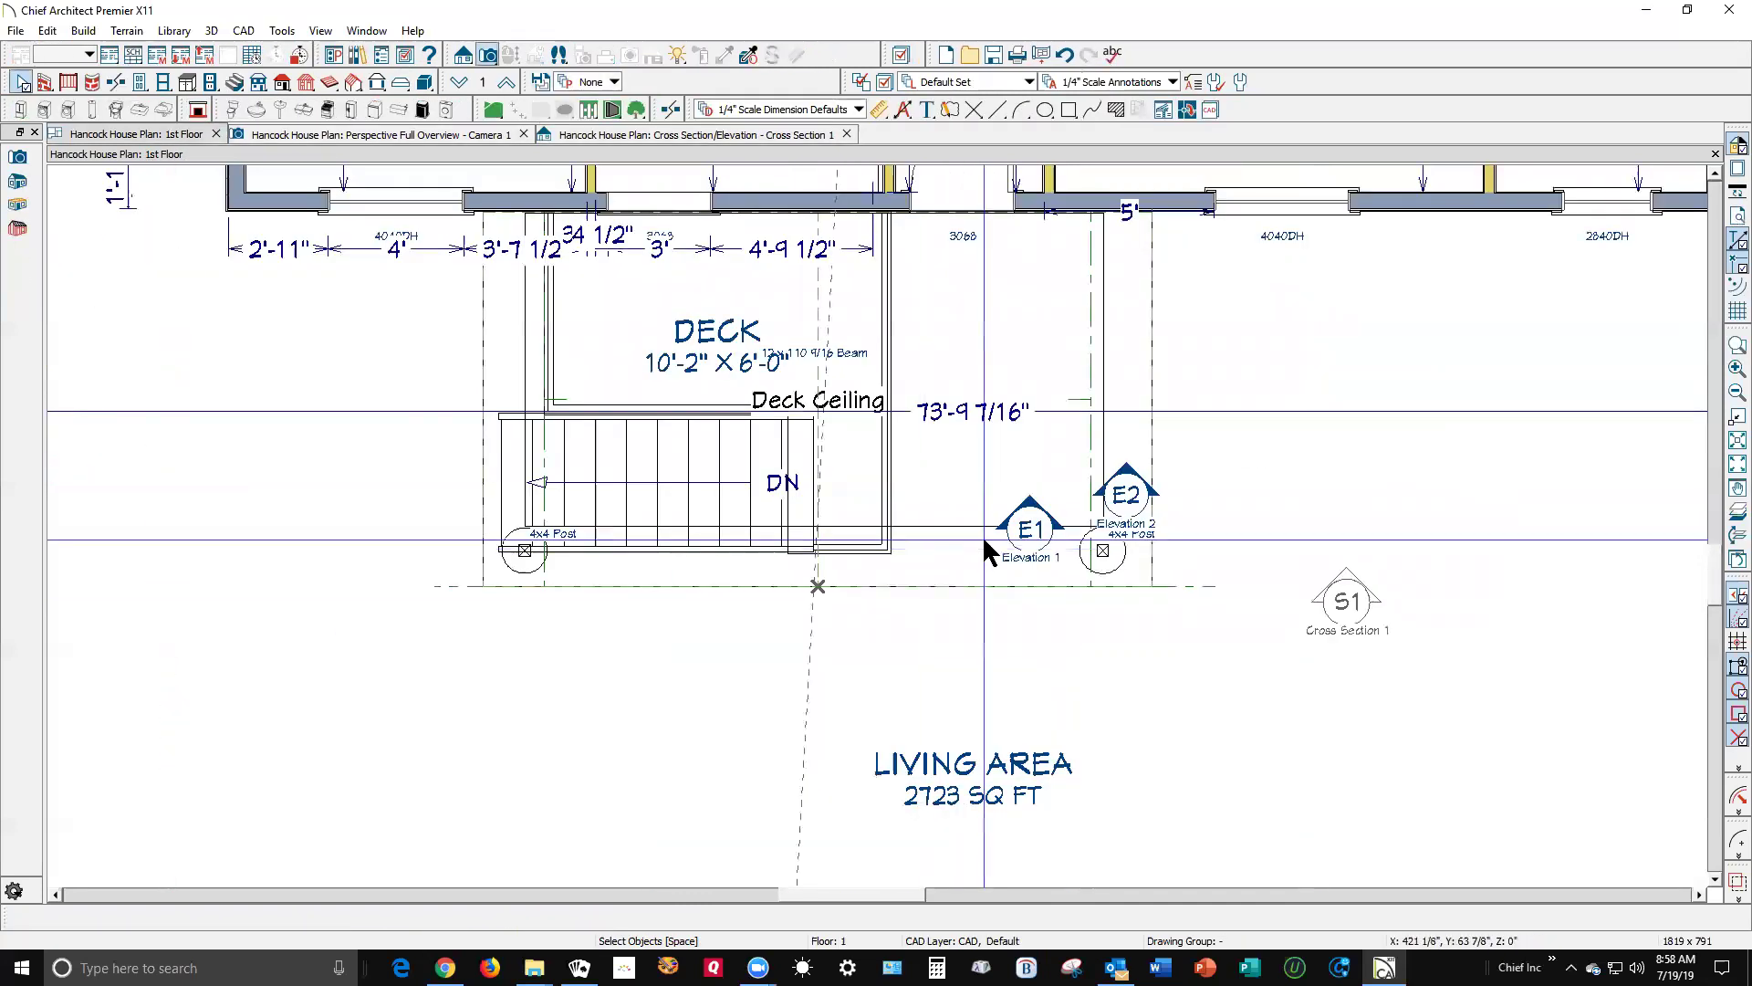
{"action": "left_click", "coordinate": [1152, 398]}
{"action": "key", "text": "Escape"}
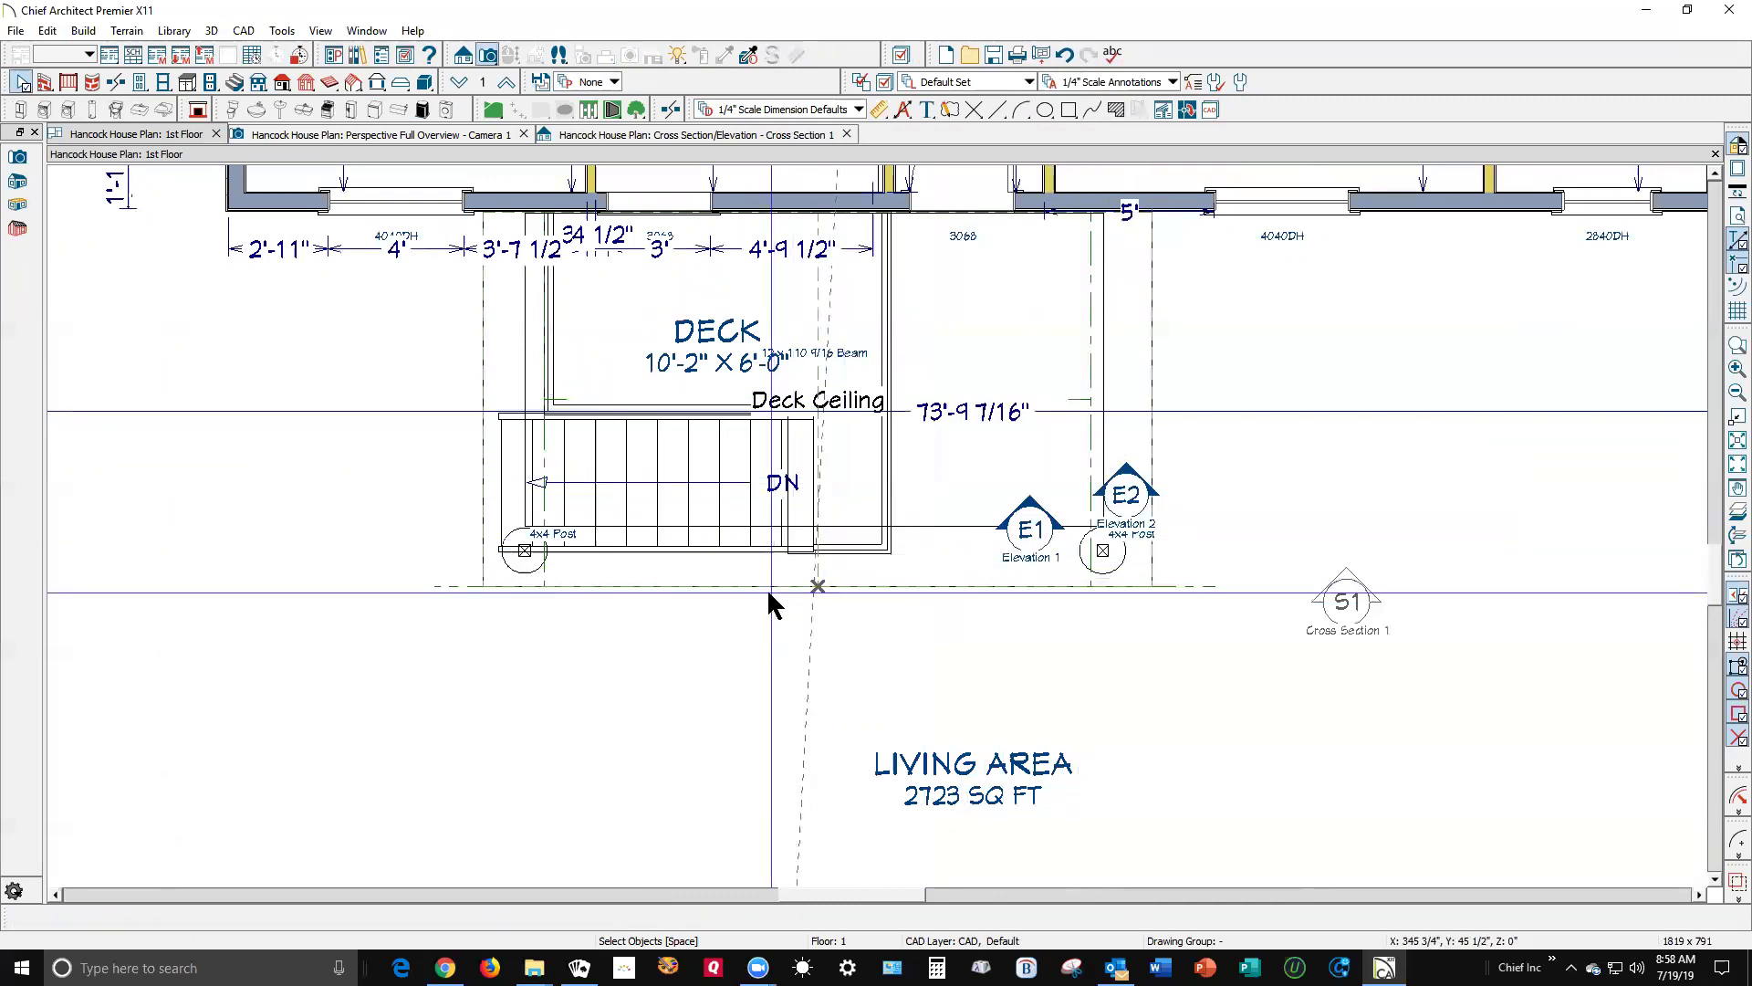
{"action": "left_click", "coordinate": [769, 588]}
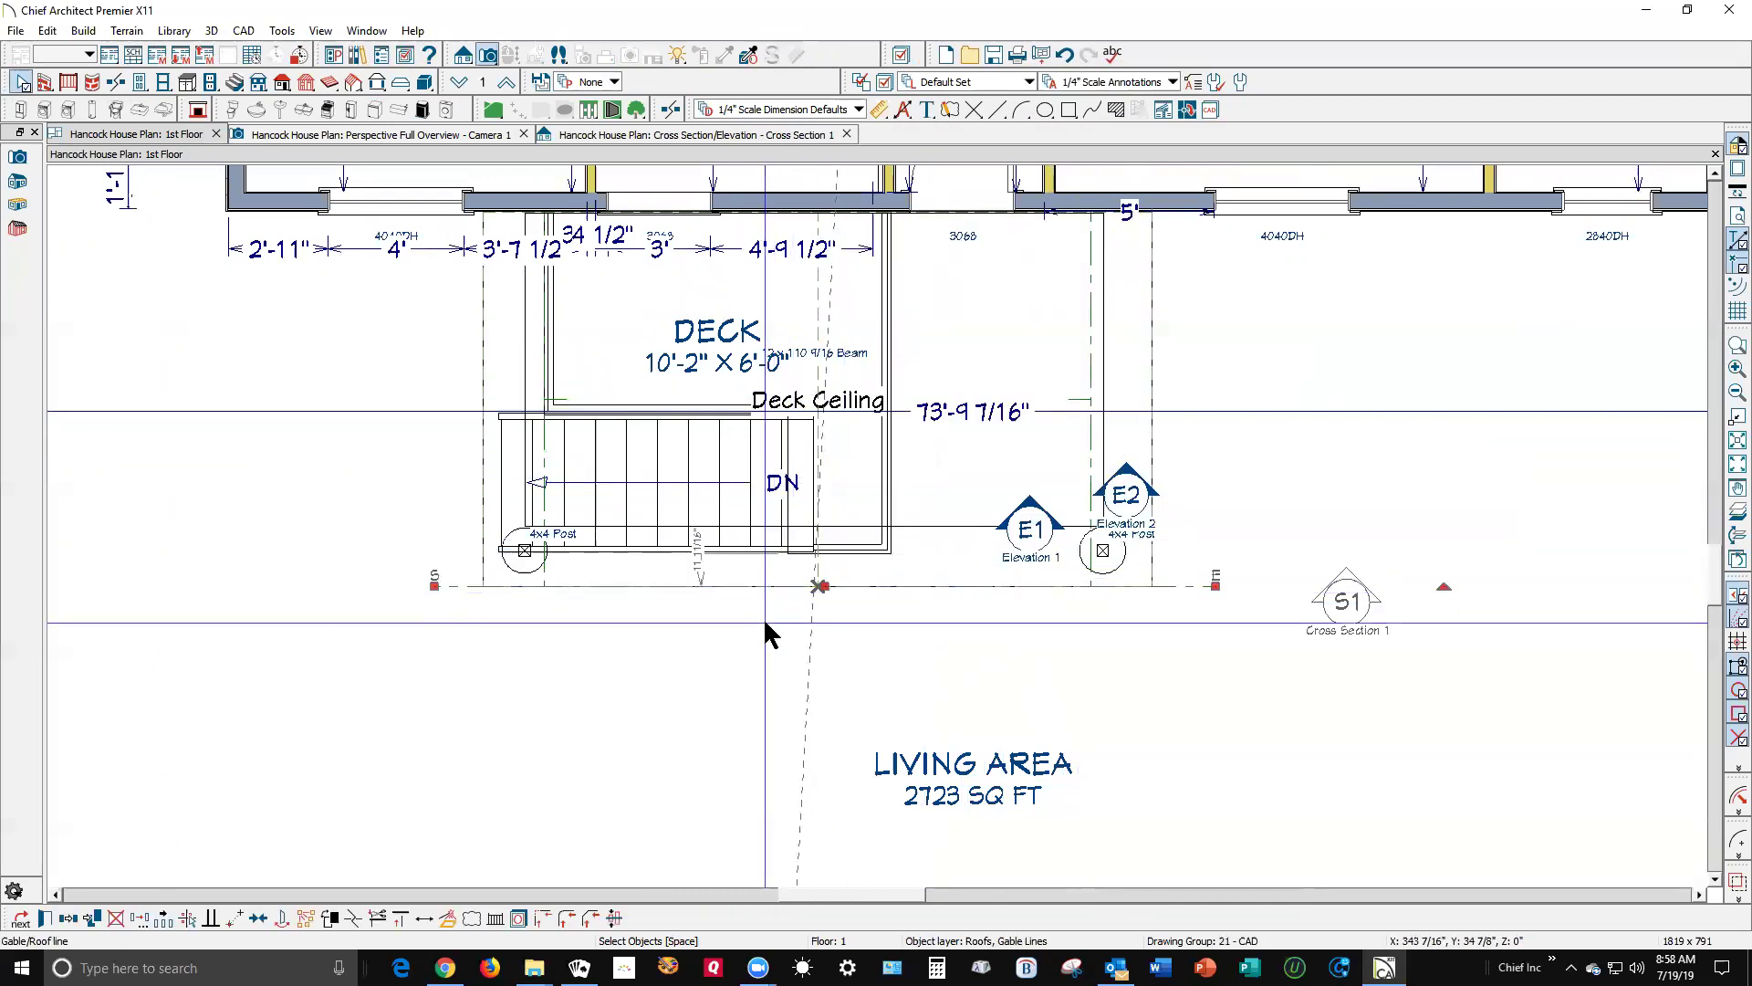
{"action": "left_click", "coordinate": [951, 536]}
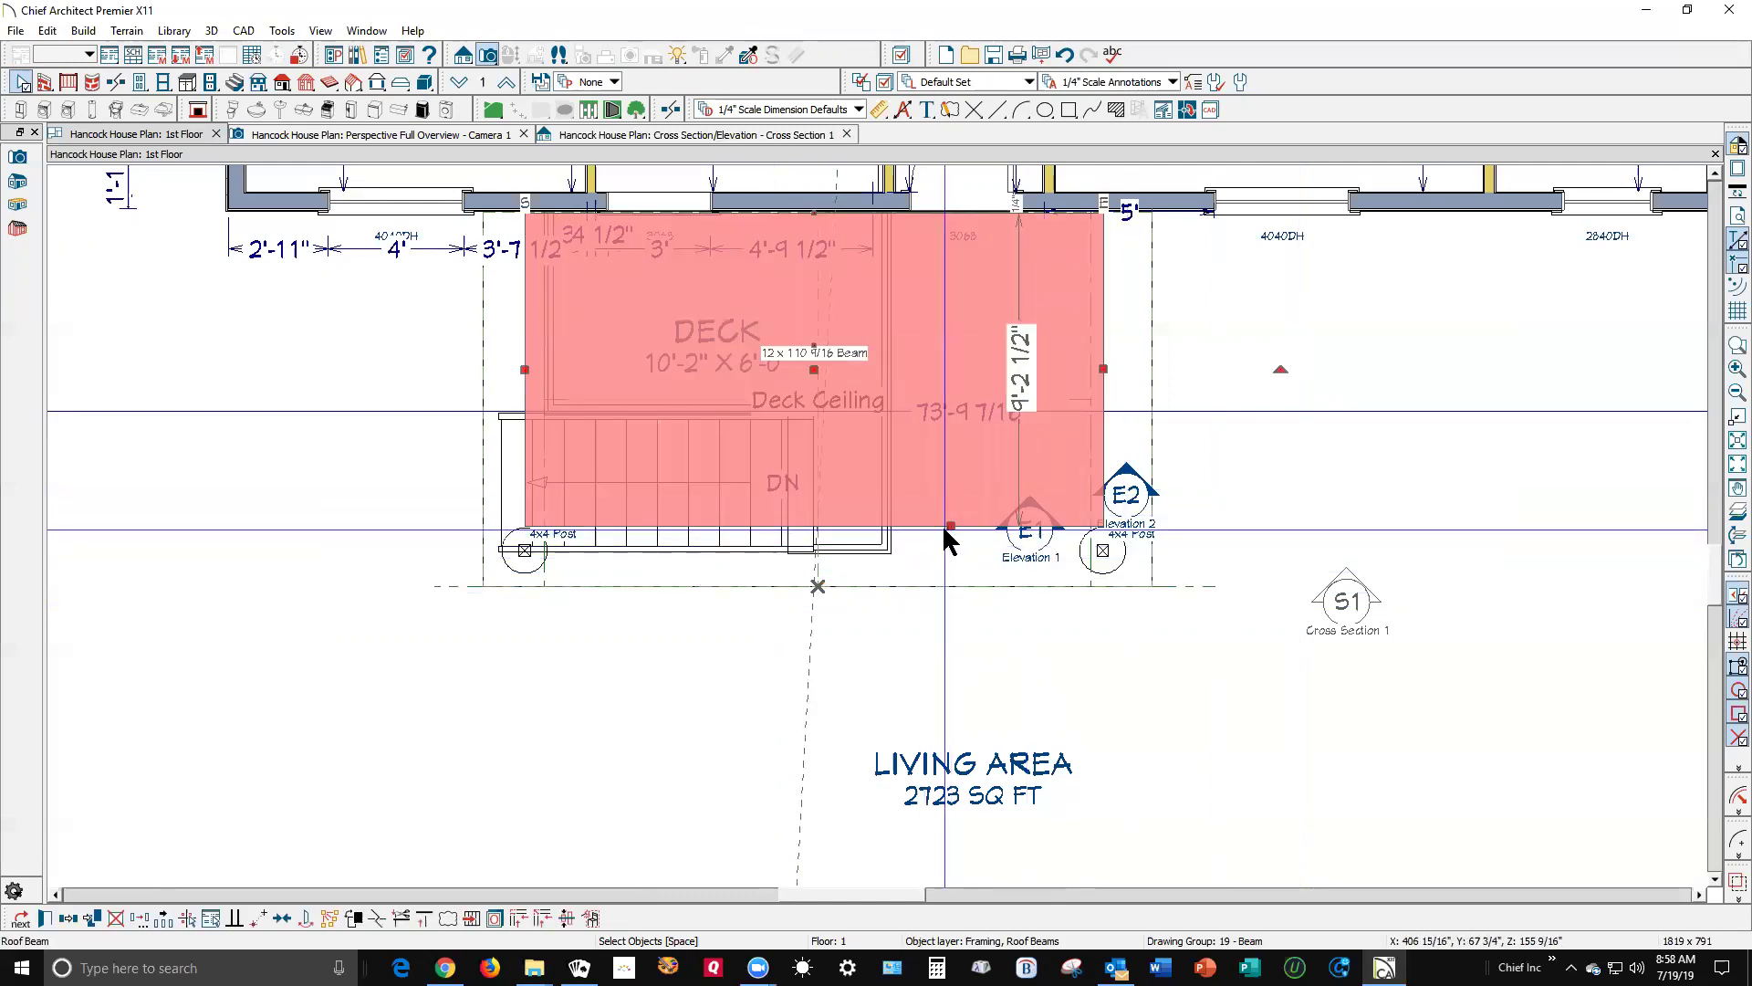
{"action": "left_click", "coordinate": [964, 589]}
{"action": "left_click", "coordinate": [966, 595]}
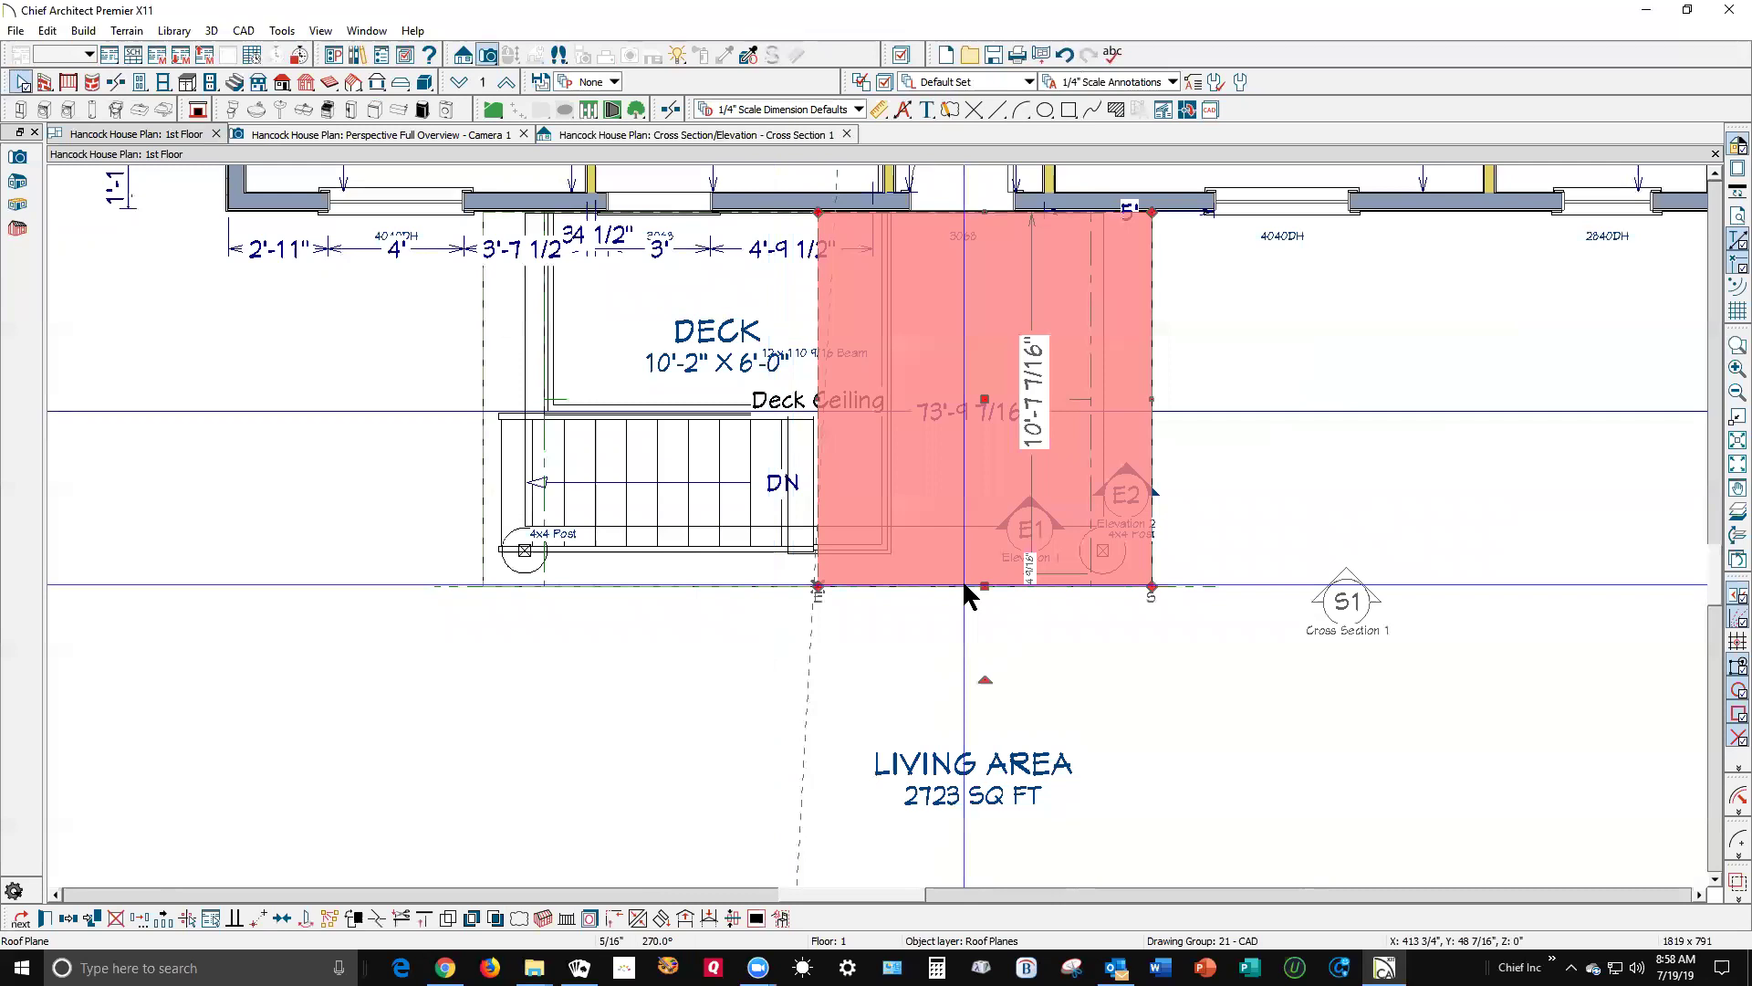
{"action": "left_click", "coordinate": [814, 587]}
{"action": "left_click", "coordinate": [941, 534]}
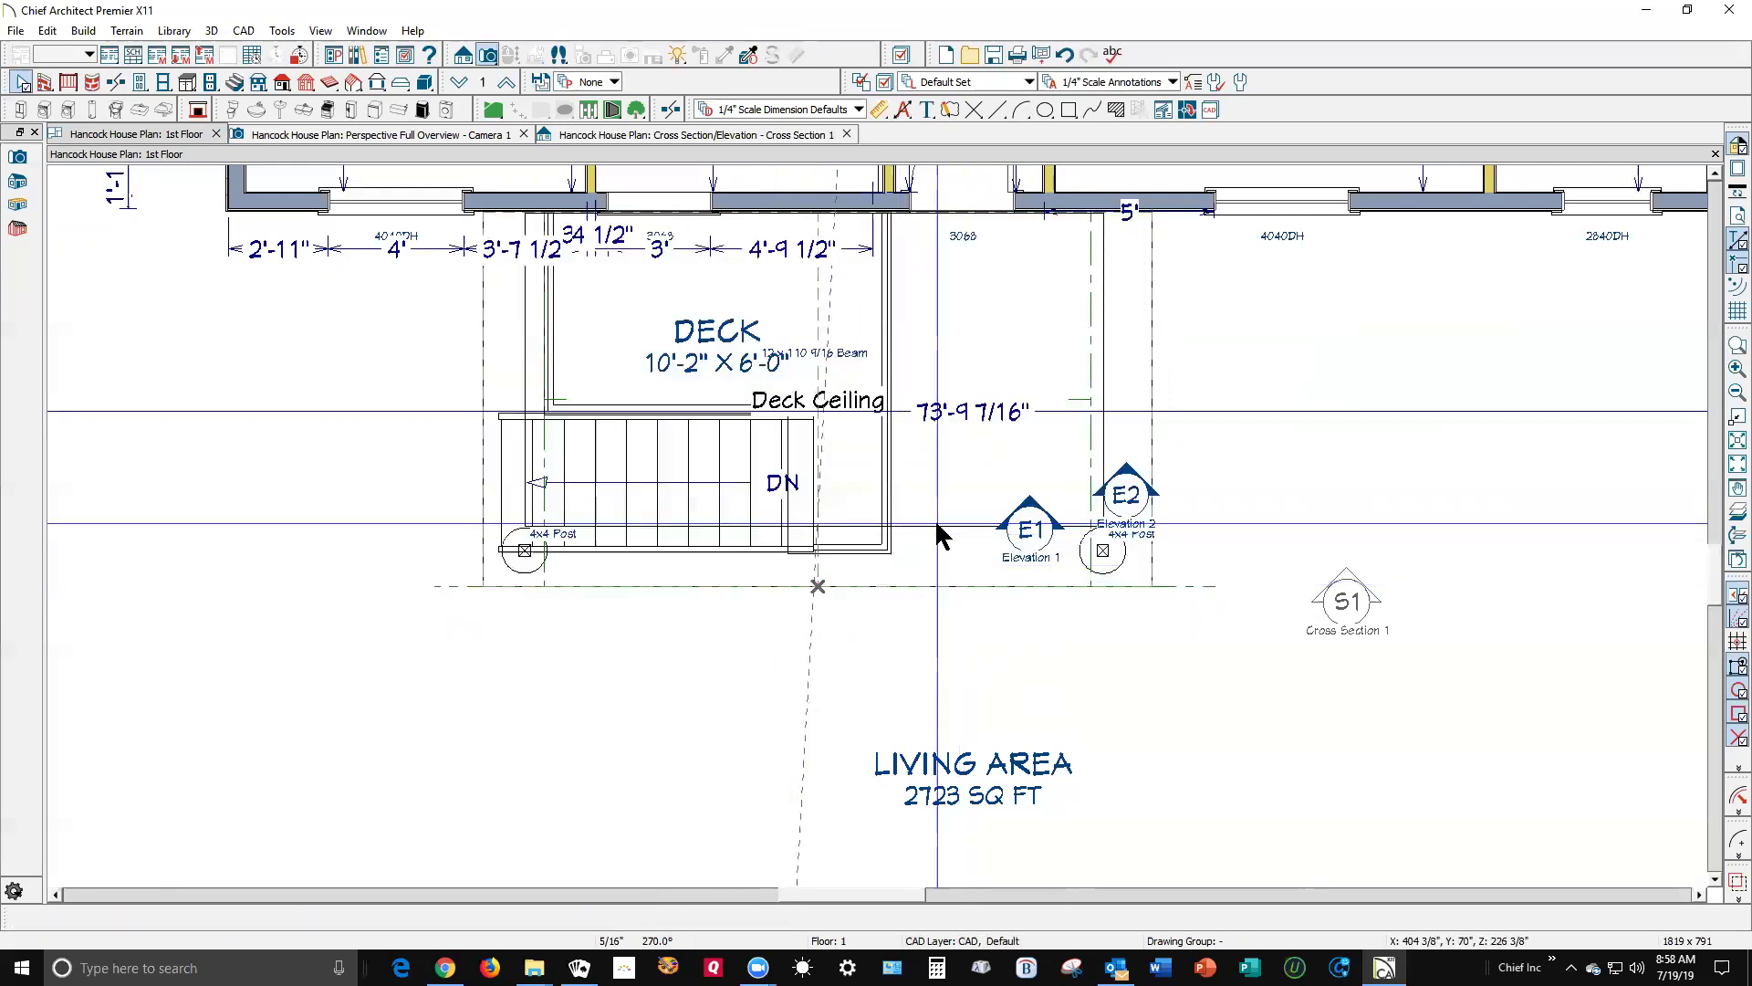
- Lengthen the deck roof beam to 120 9/16 and review it in the perspective view
{"action": "left_click", "coordinate": [940, 534]}
{"action": "left_click_drag", "start_coordinate": [939, 534], "coordinate": [937, 552]}
{"action": "left_click", "coordinate": [1143, 592]}
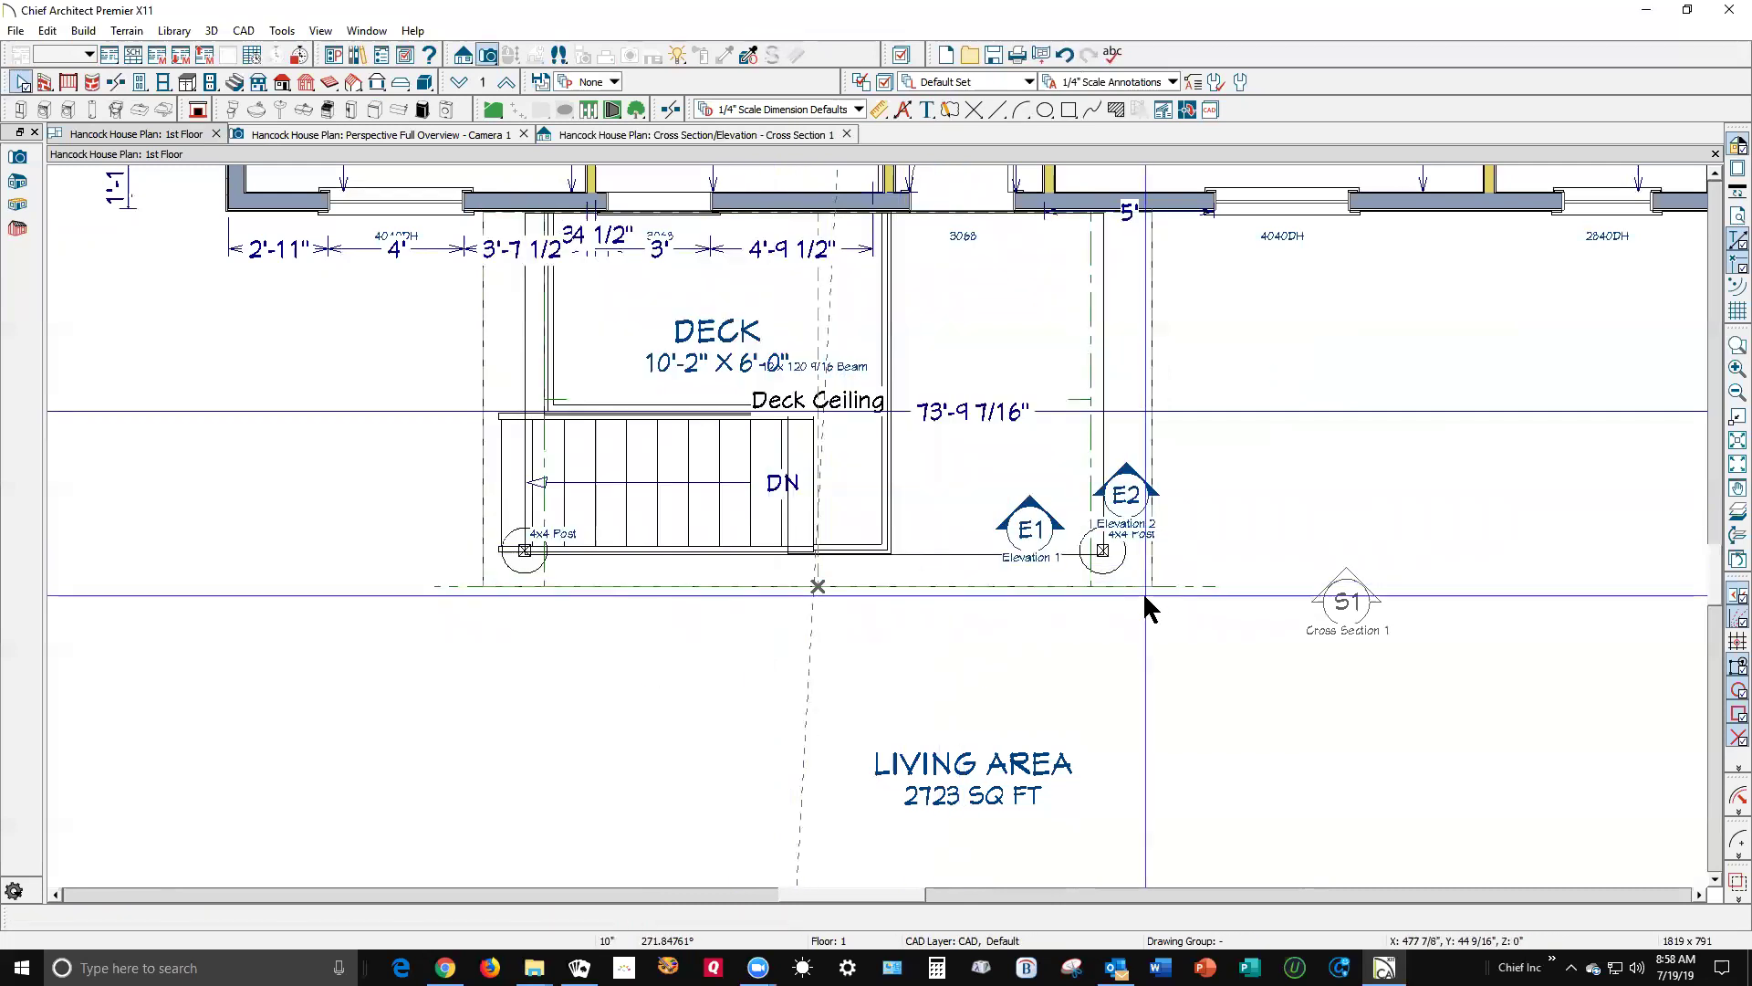
{"action": "key", "text": "ctrl+Tab"}
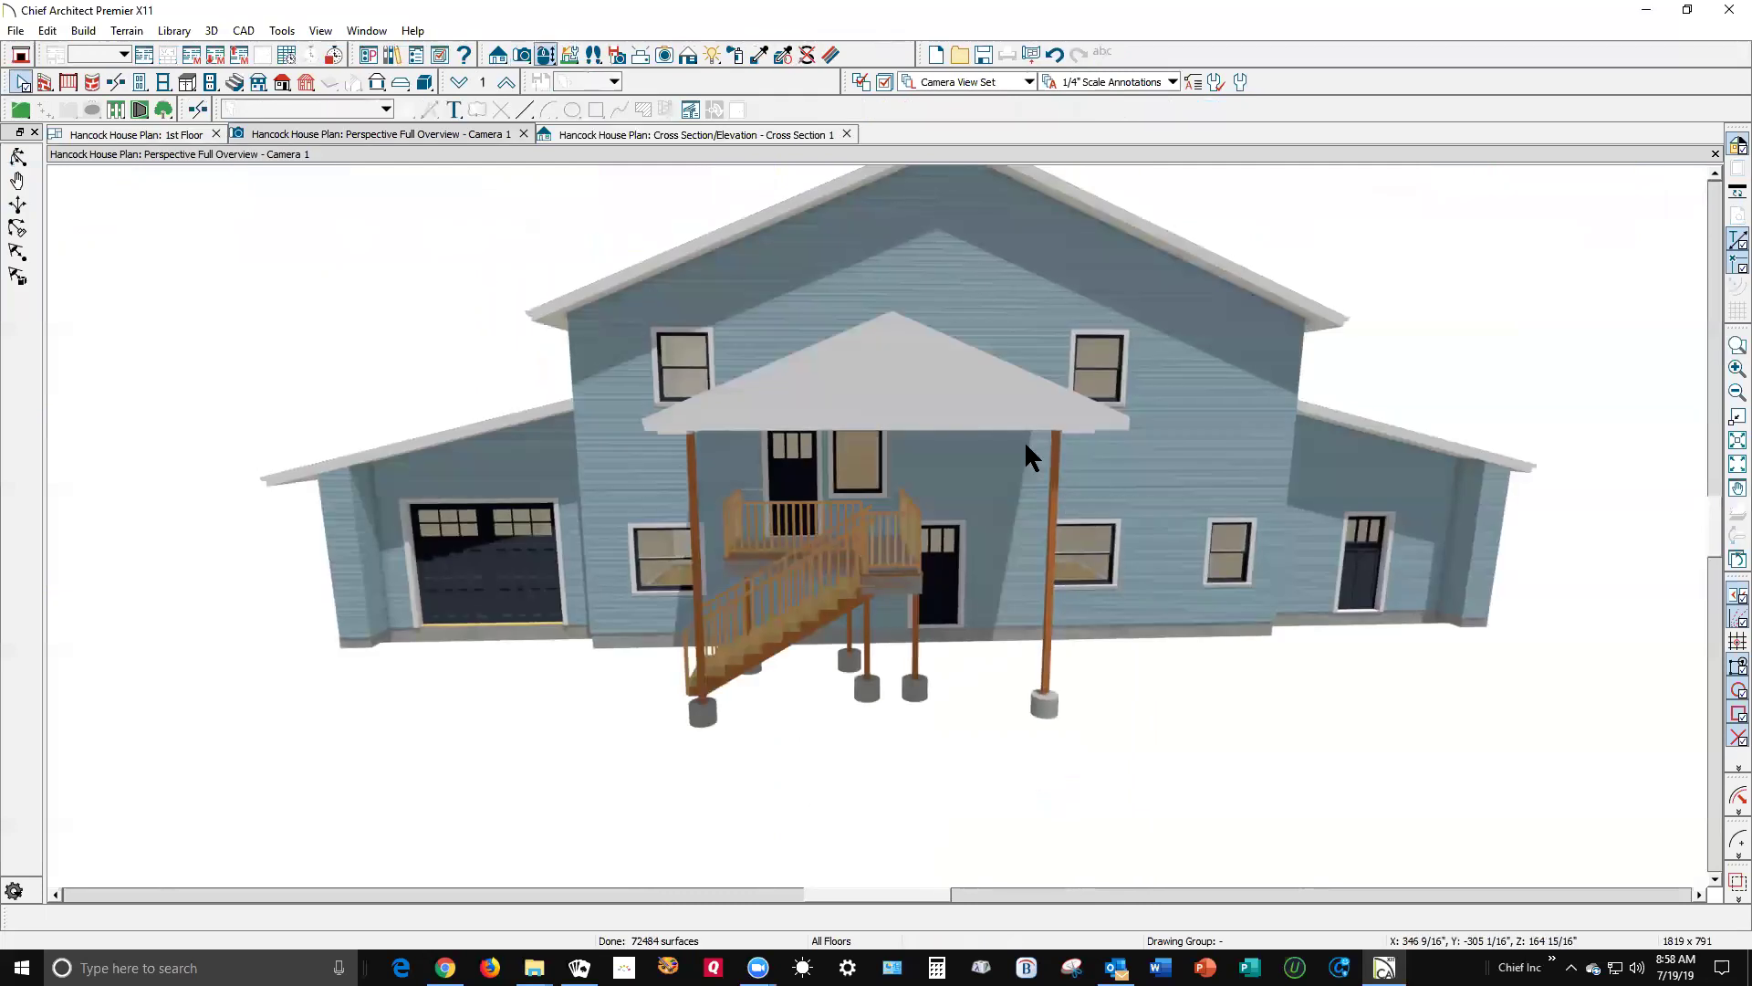
{"action": "key", "text": "ctrl+Tab"}
{"action": "key", "text": "ctrl+Tab"}
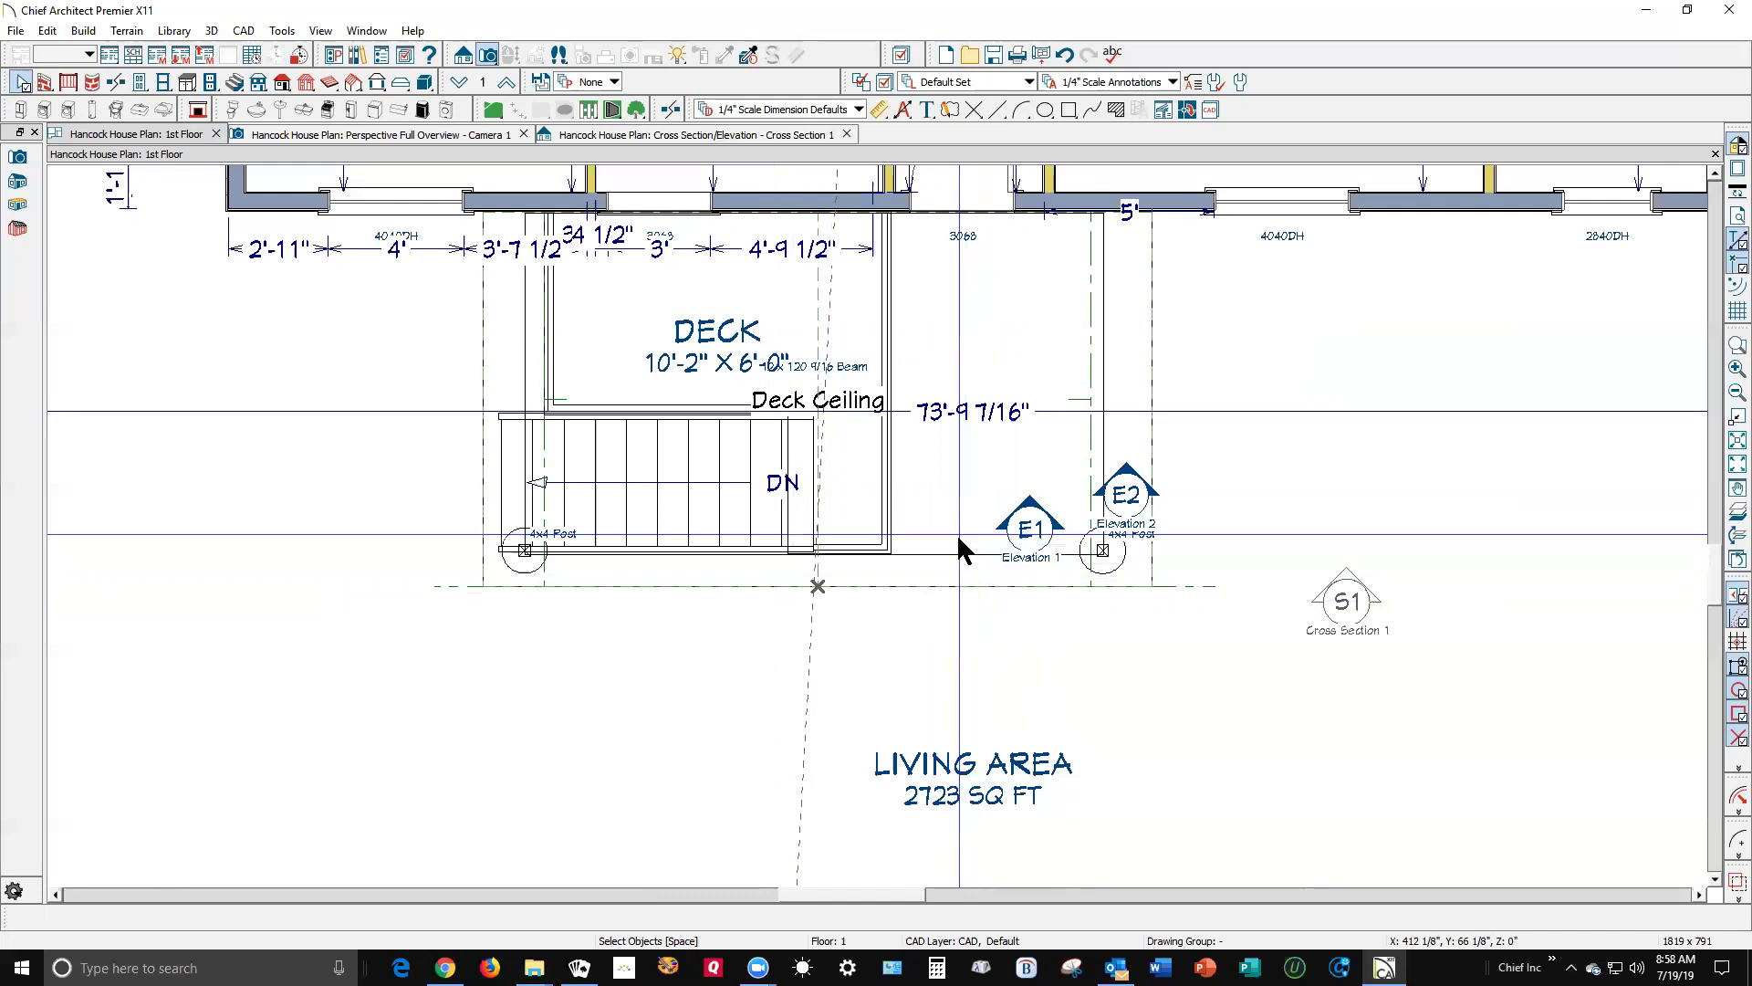
{"action": "left_click", "coordinate": [959, 557]}
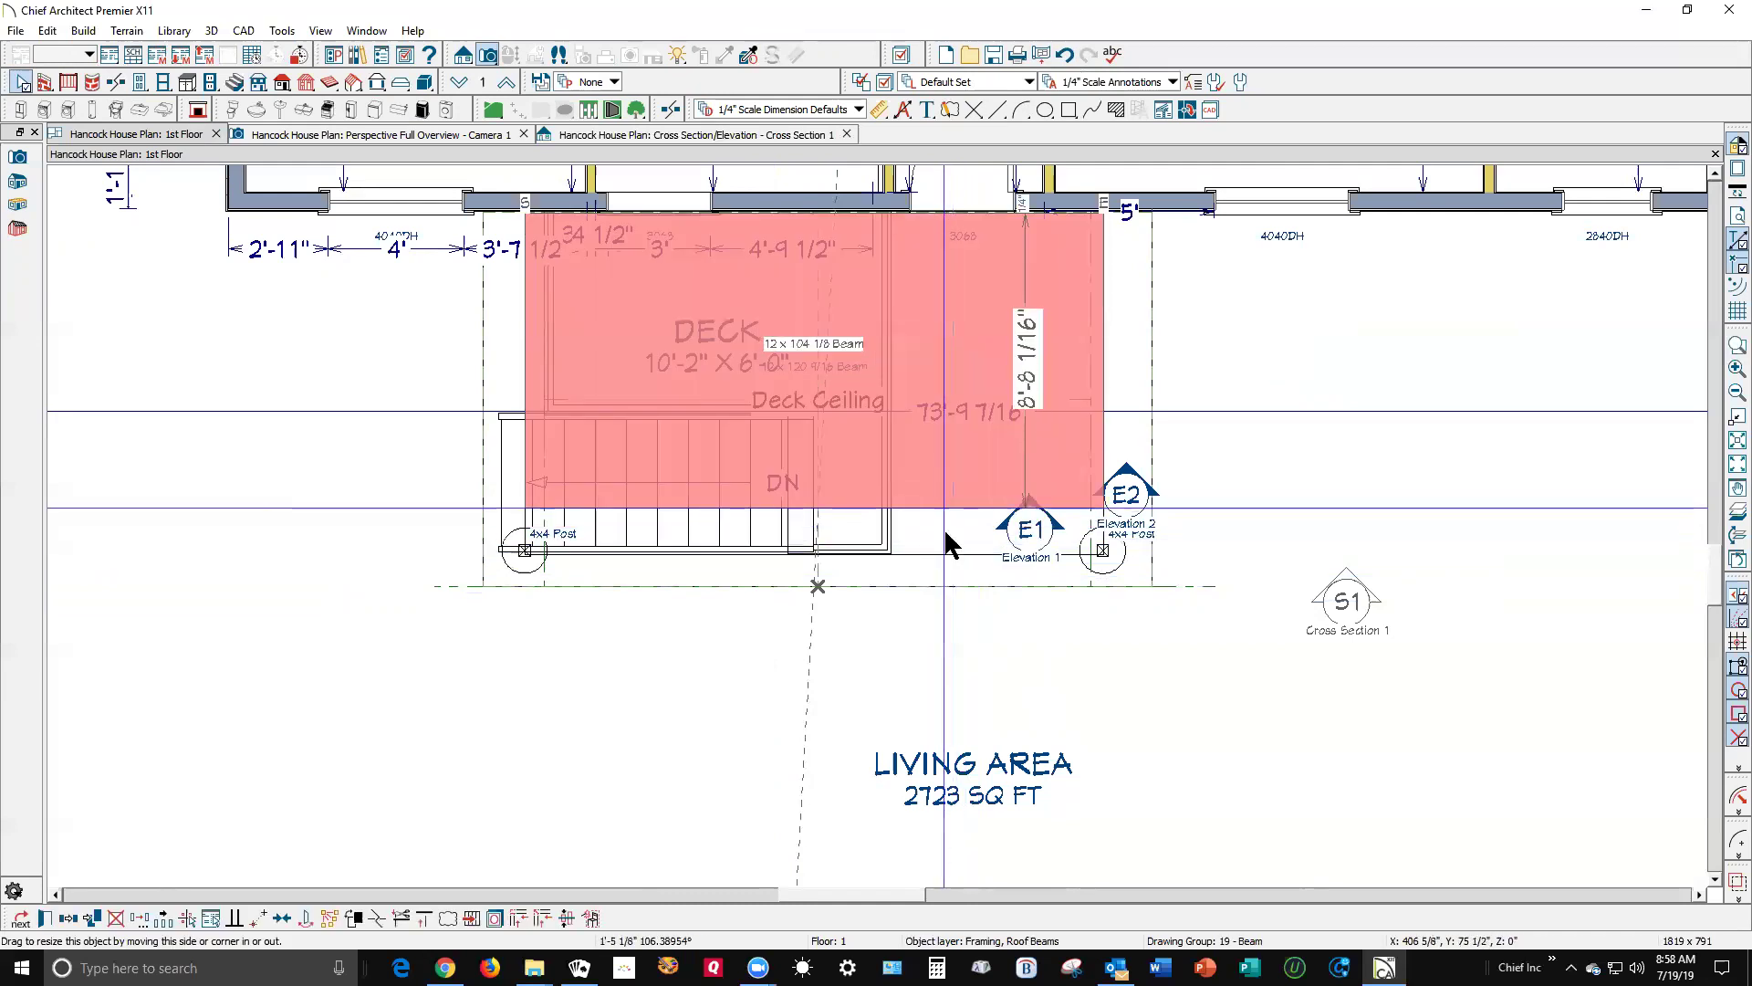
{"action": "key", "text": "ctrl+Tab"}
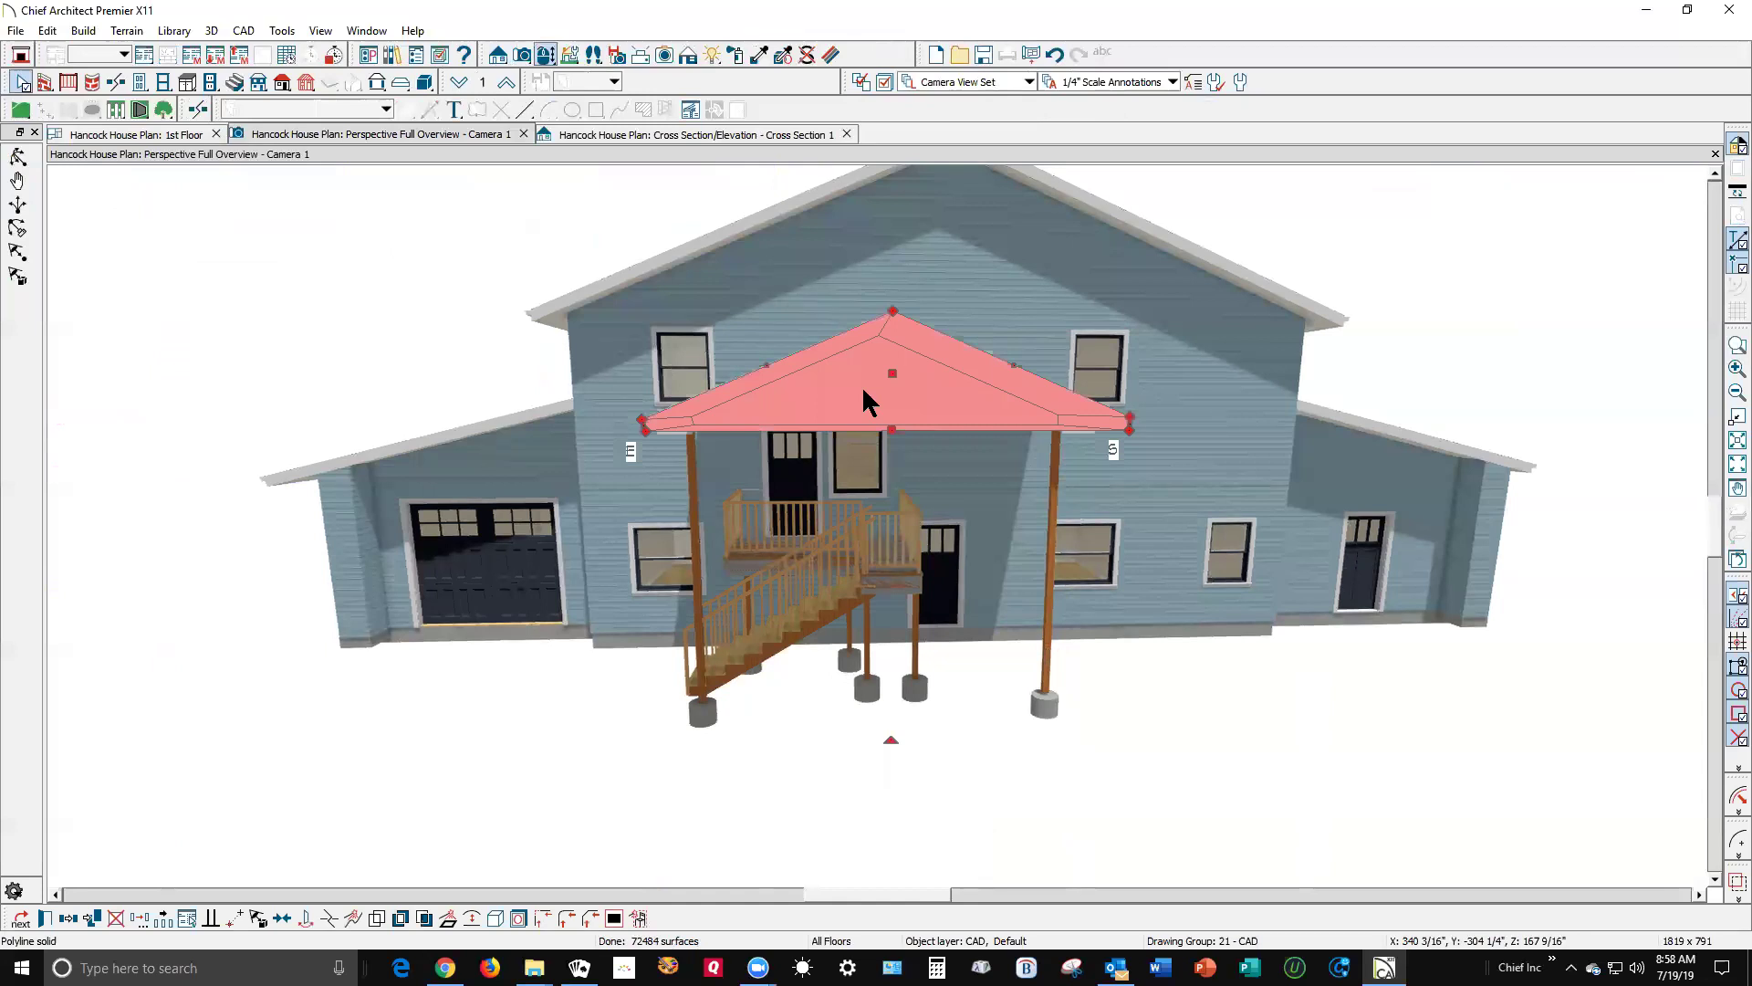
- Orbit to look down on the roofs and move the triangular solid up into the porch gable
{"action": "left_click", "coordinate": [18, 157]}
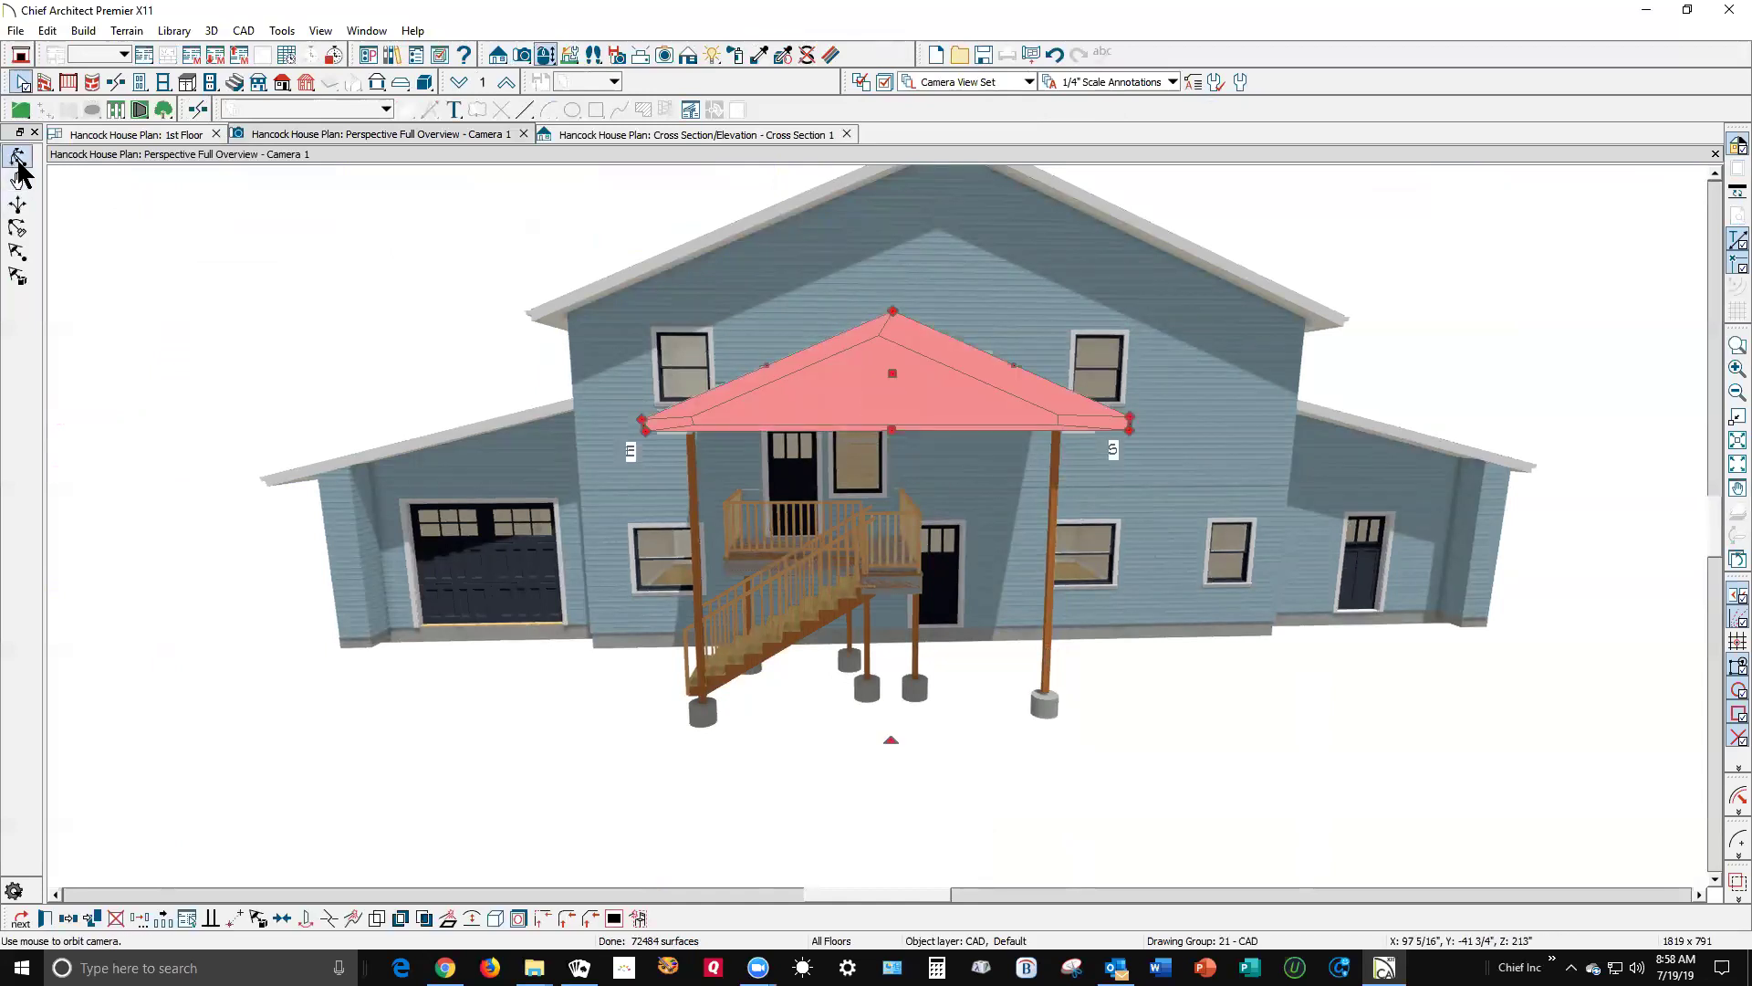
{"action": "left_click_drag", "start_coordinate": [496, 353], "coordinate": [461, 440]}
{"action": "key", "text": "space"}
{"action": "left_click", "coordinate": [840, 714]}
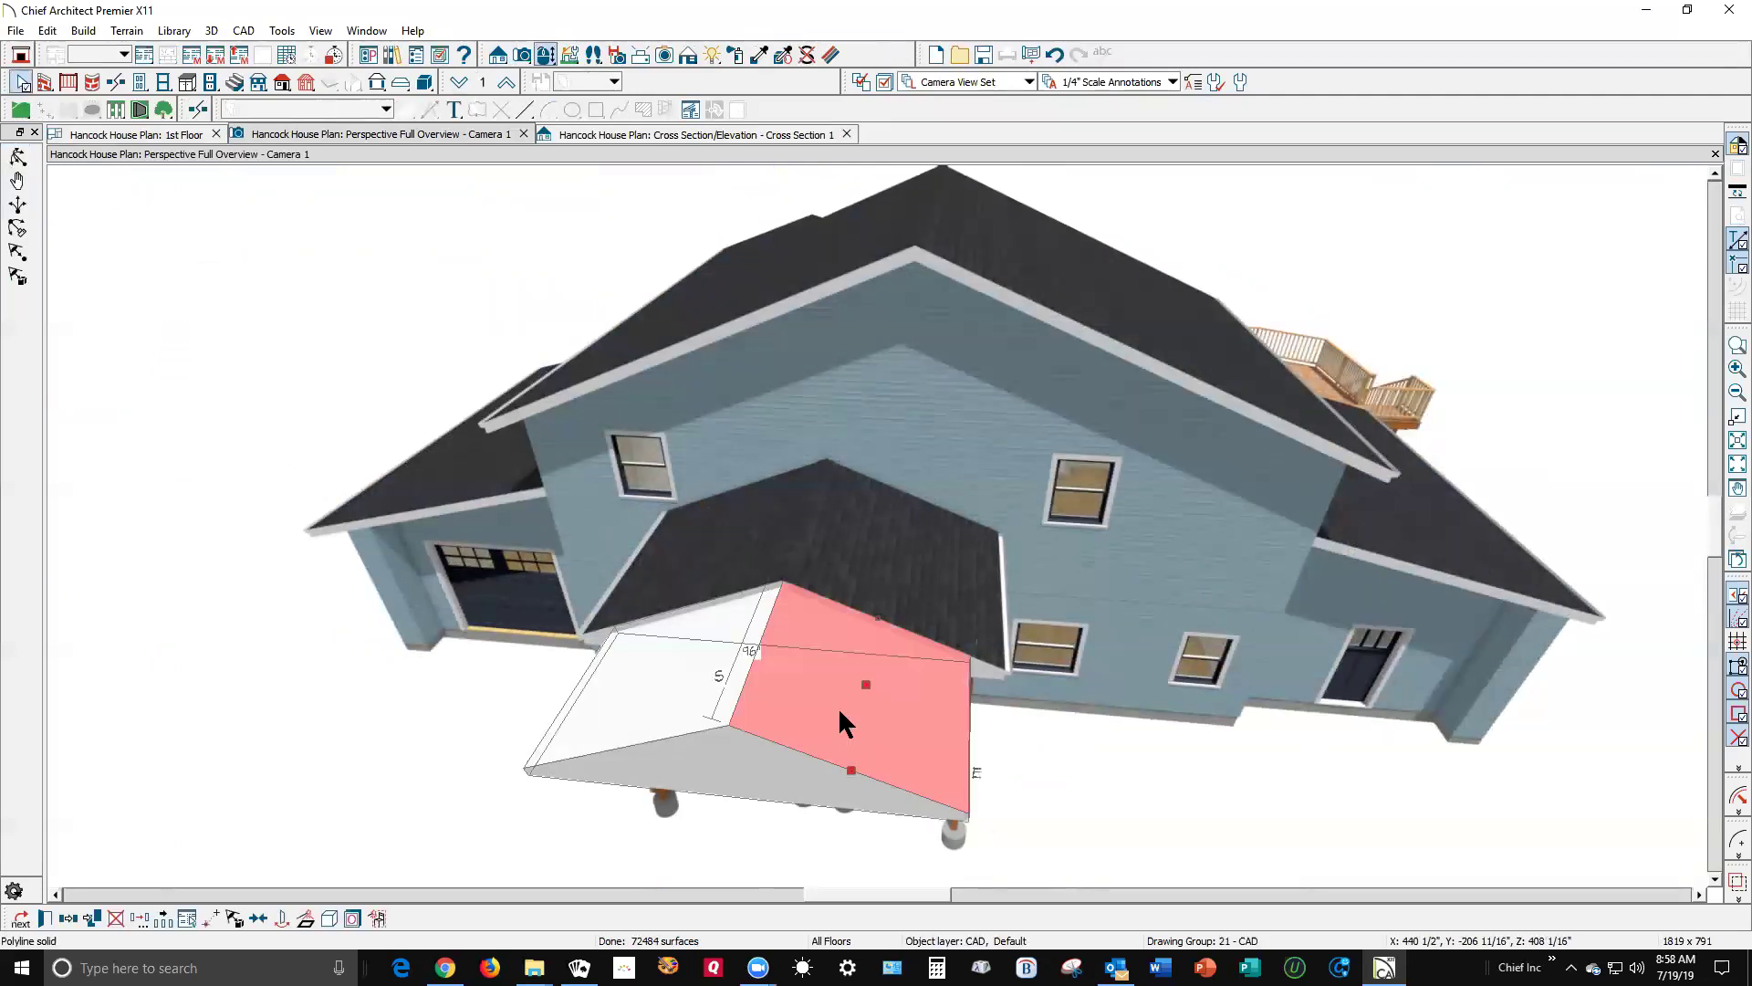
{"action": "left_click_drag", "start_coordinate": [868, 681], "coordinate": [899, 562]}
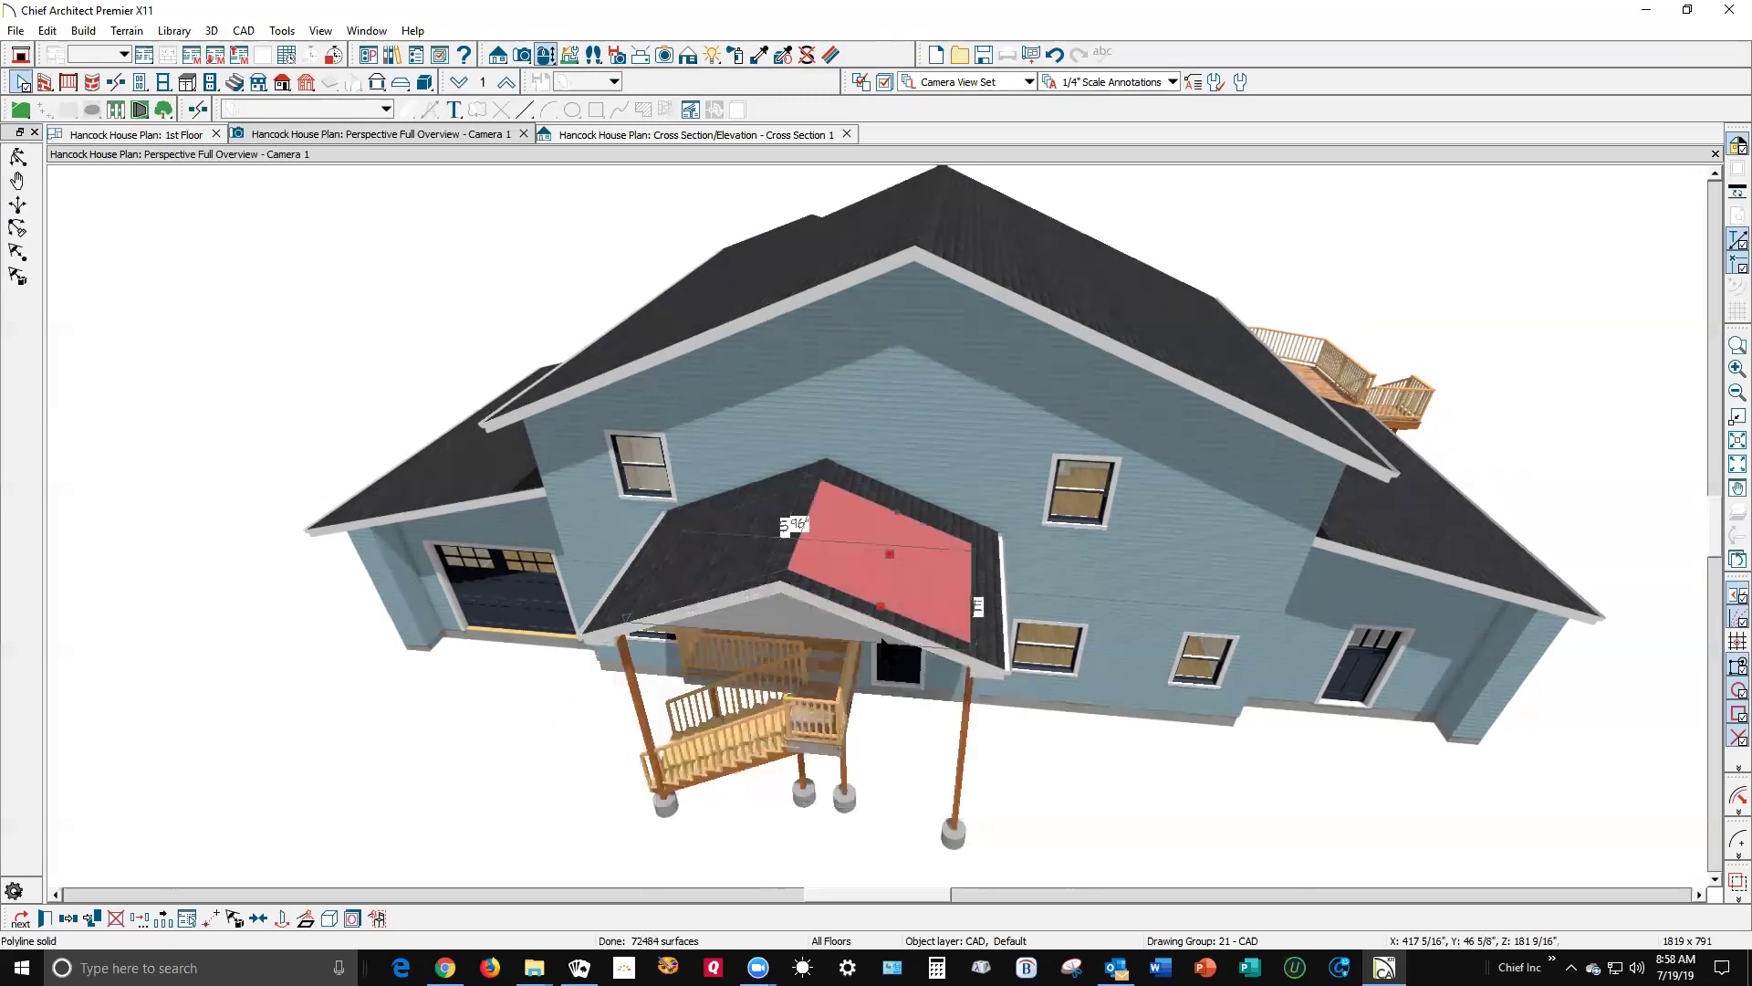
- Orbit back to a level front view of the house and zoom in
{"action": "left_click", "coordinate": [18, 160]}
{"action": "left_click_drag", "start_coordinate": [822, 496], "coordinate": [912, 395]}
{"action": "scroll", "coordinate": [952, 363], "scroll_direction": "up", "scroll_amount": 3}
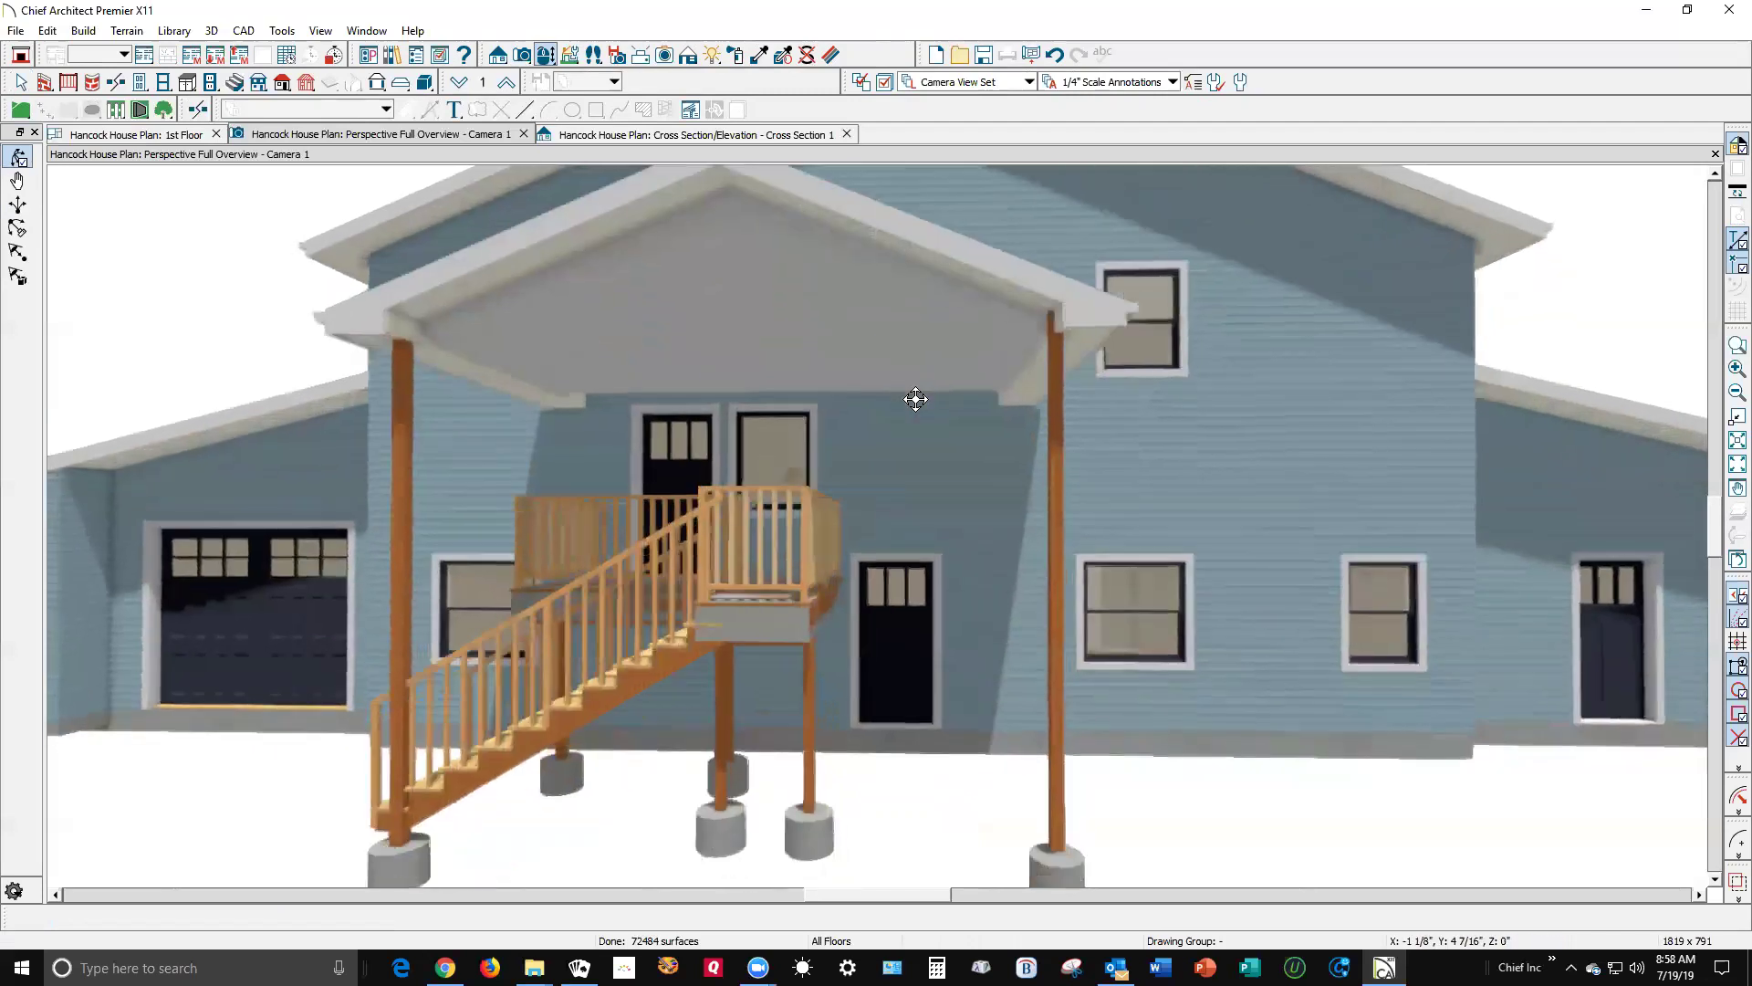
- Sample Color - Brite_2 with the Material Eyedropper and paint the gable triangle with it
{"action": "left_click", "coordinate": [759, 55]}
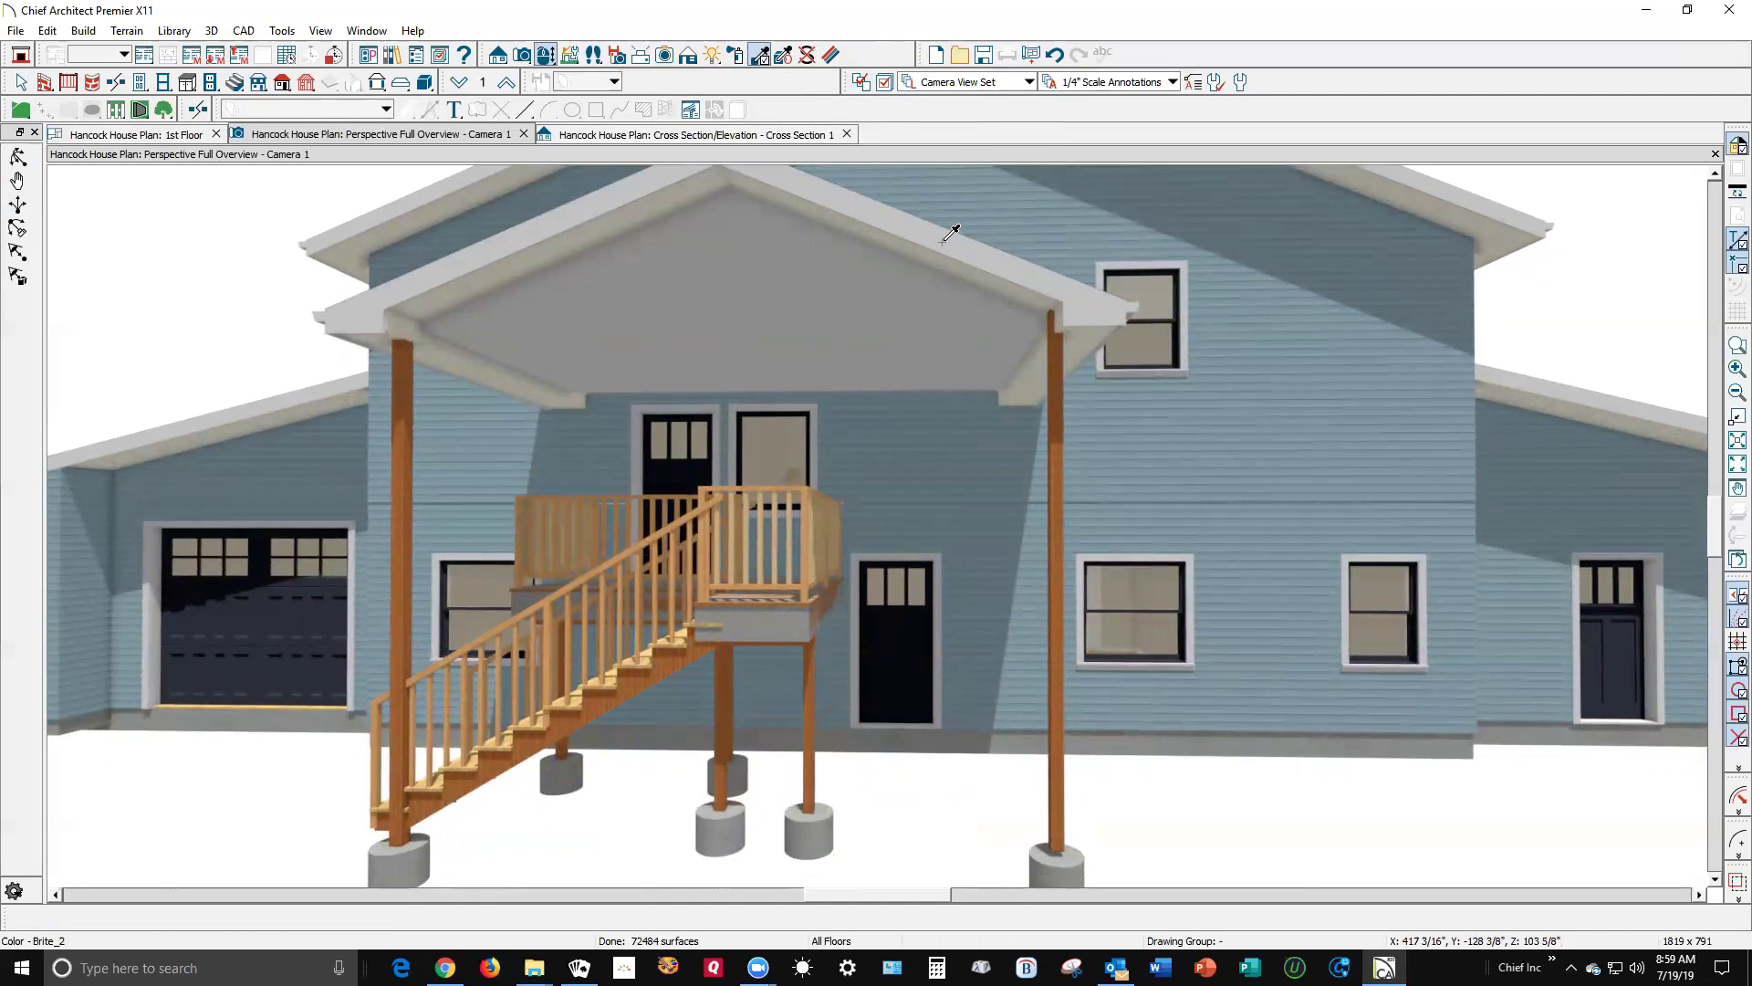
{"action": "left_click", "coordinate": [946, 241]}
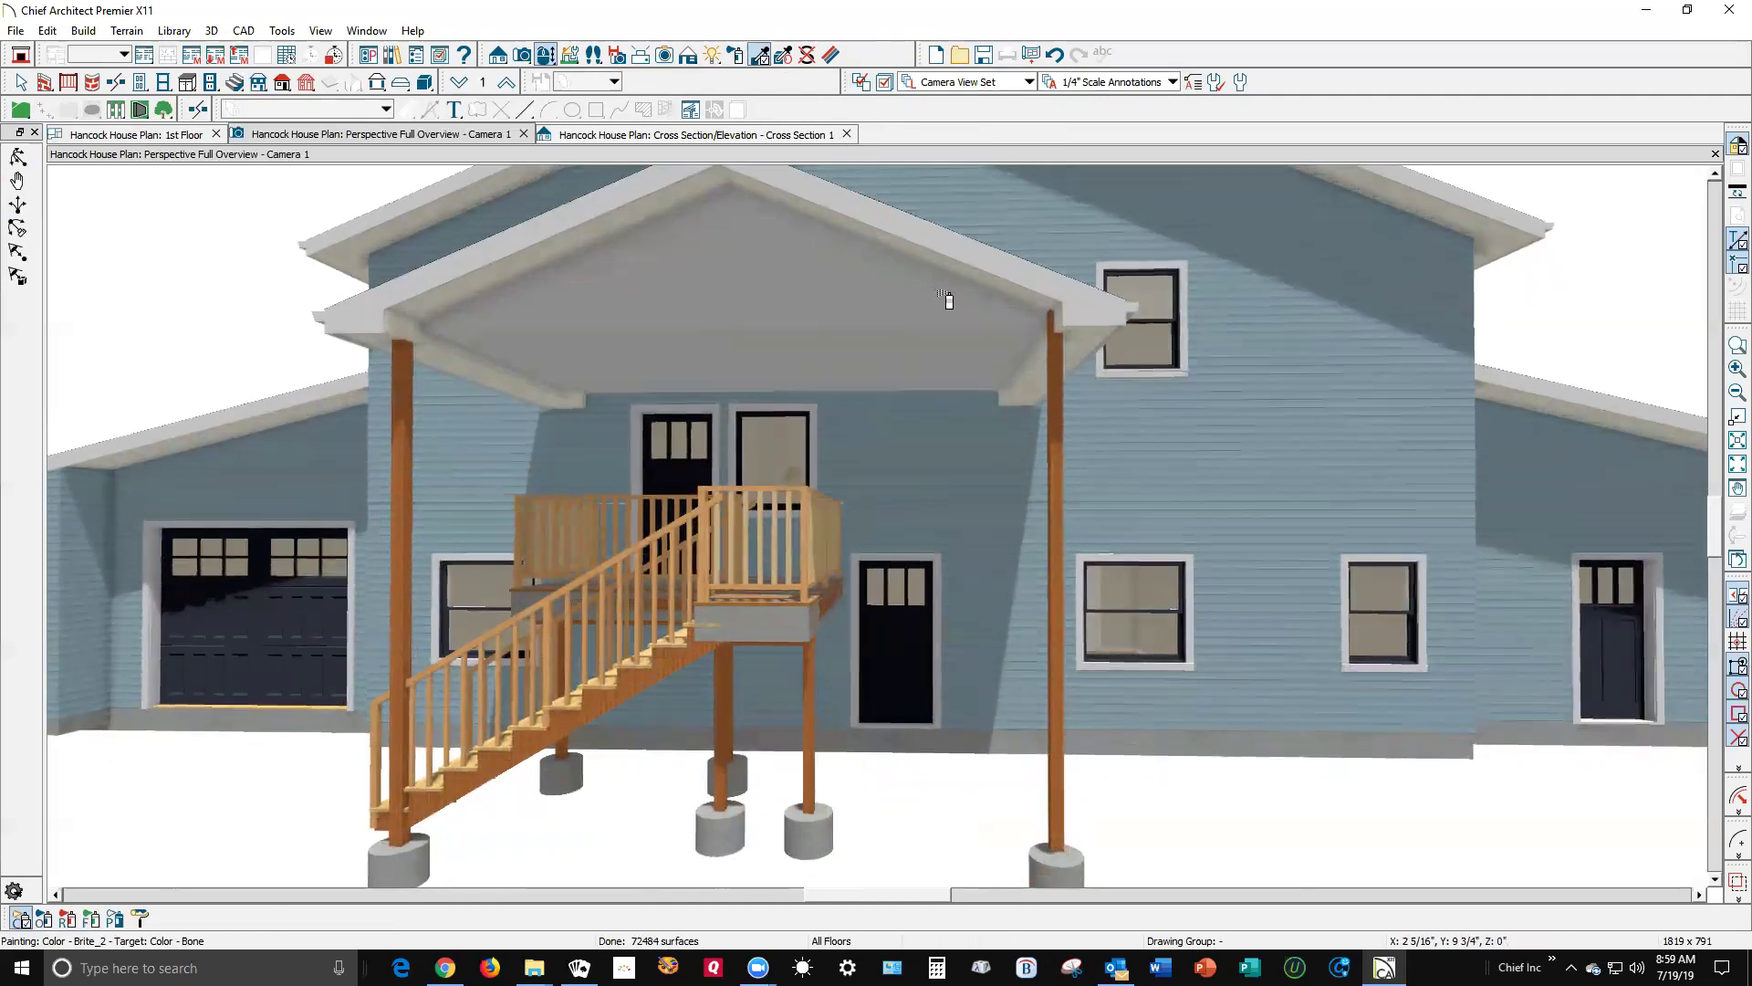
{"action": "left_click", "coordinate": [901, 330]}
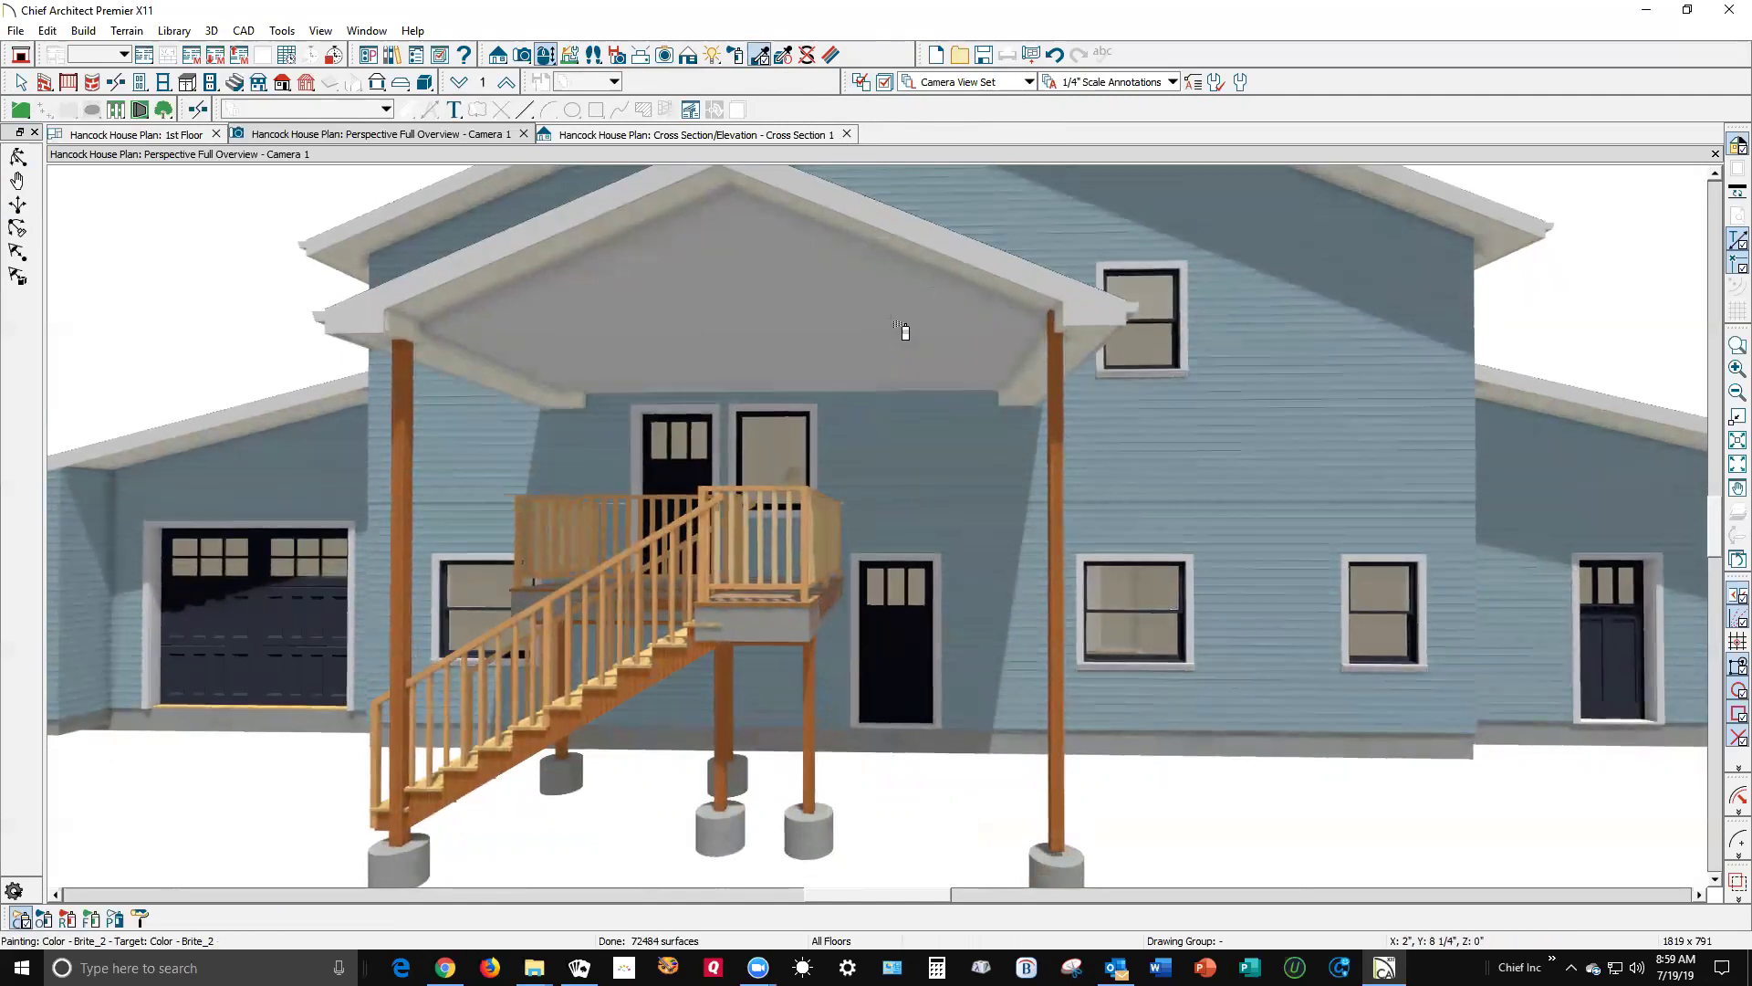
{"action": "key", "text": "space"}
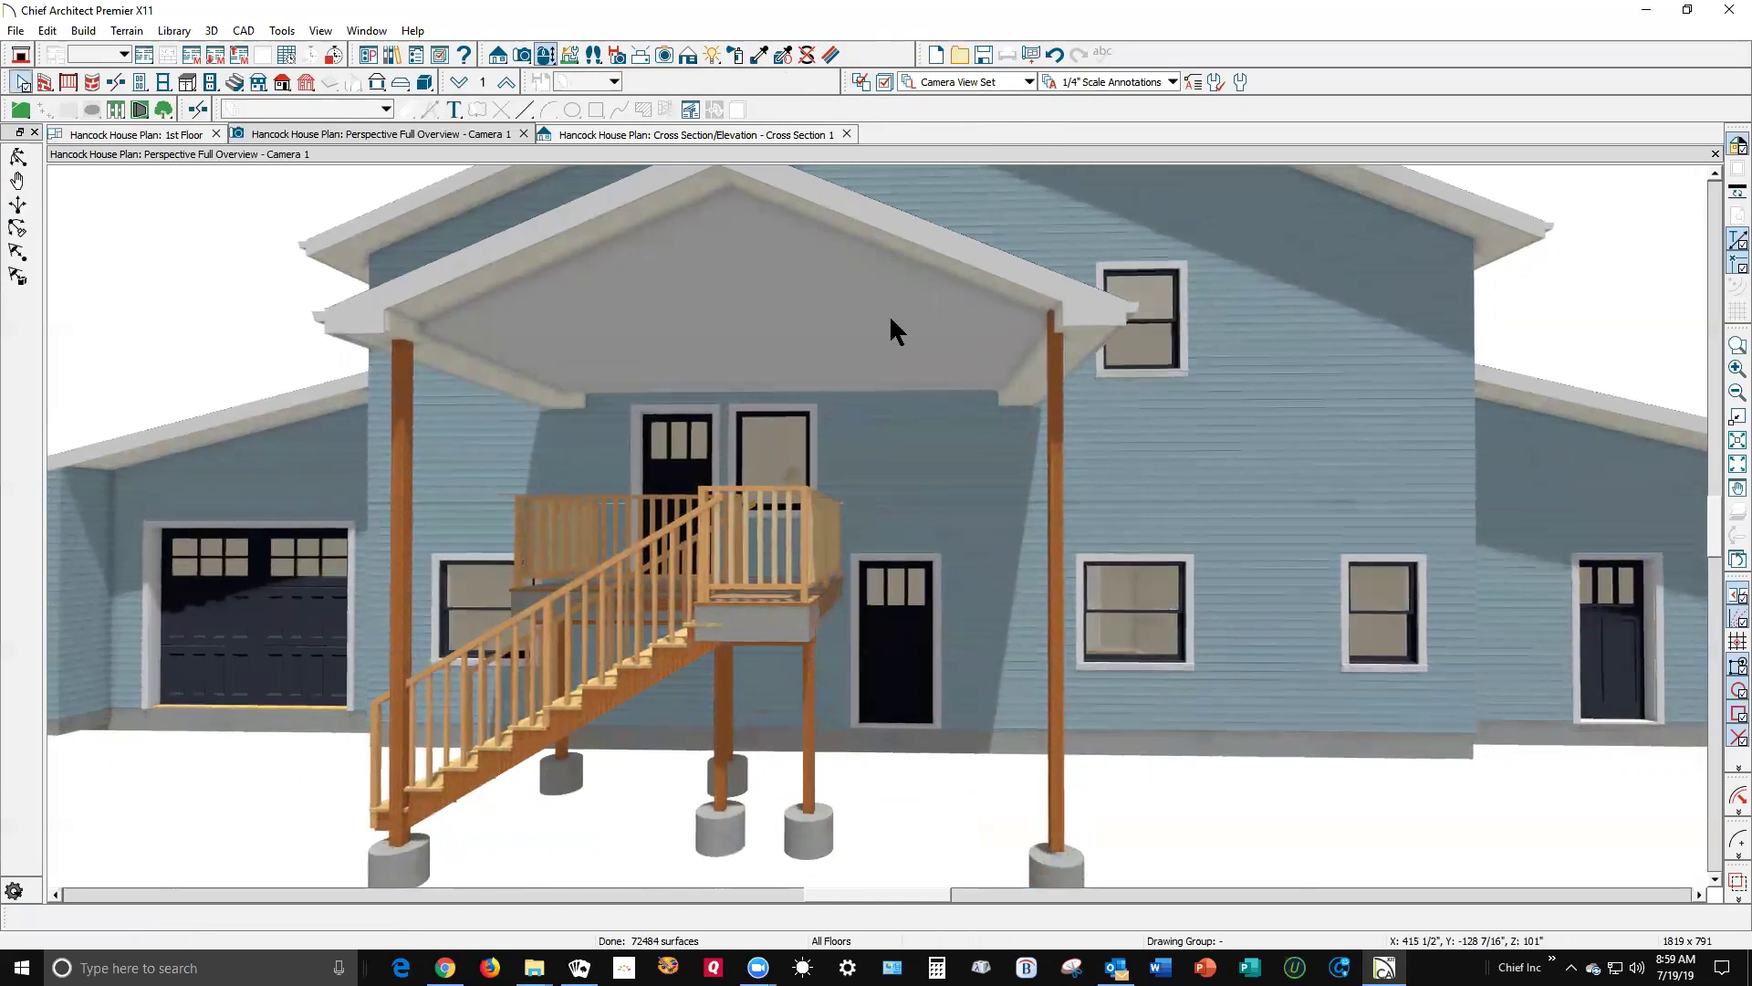
- Assign the Color - White plan material to the gable solid's Polyline solid component
{"action": "left_click", "coordinate": [889, 314]}
{"action": "left_click", "coordinate": [44, 918]}
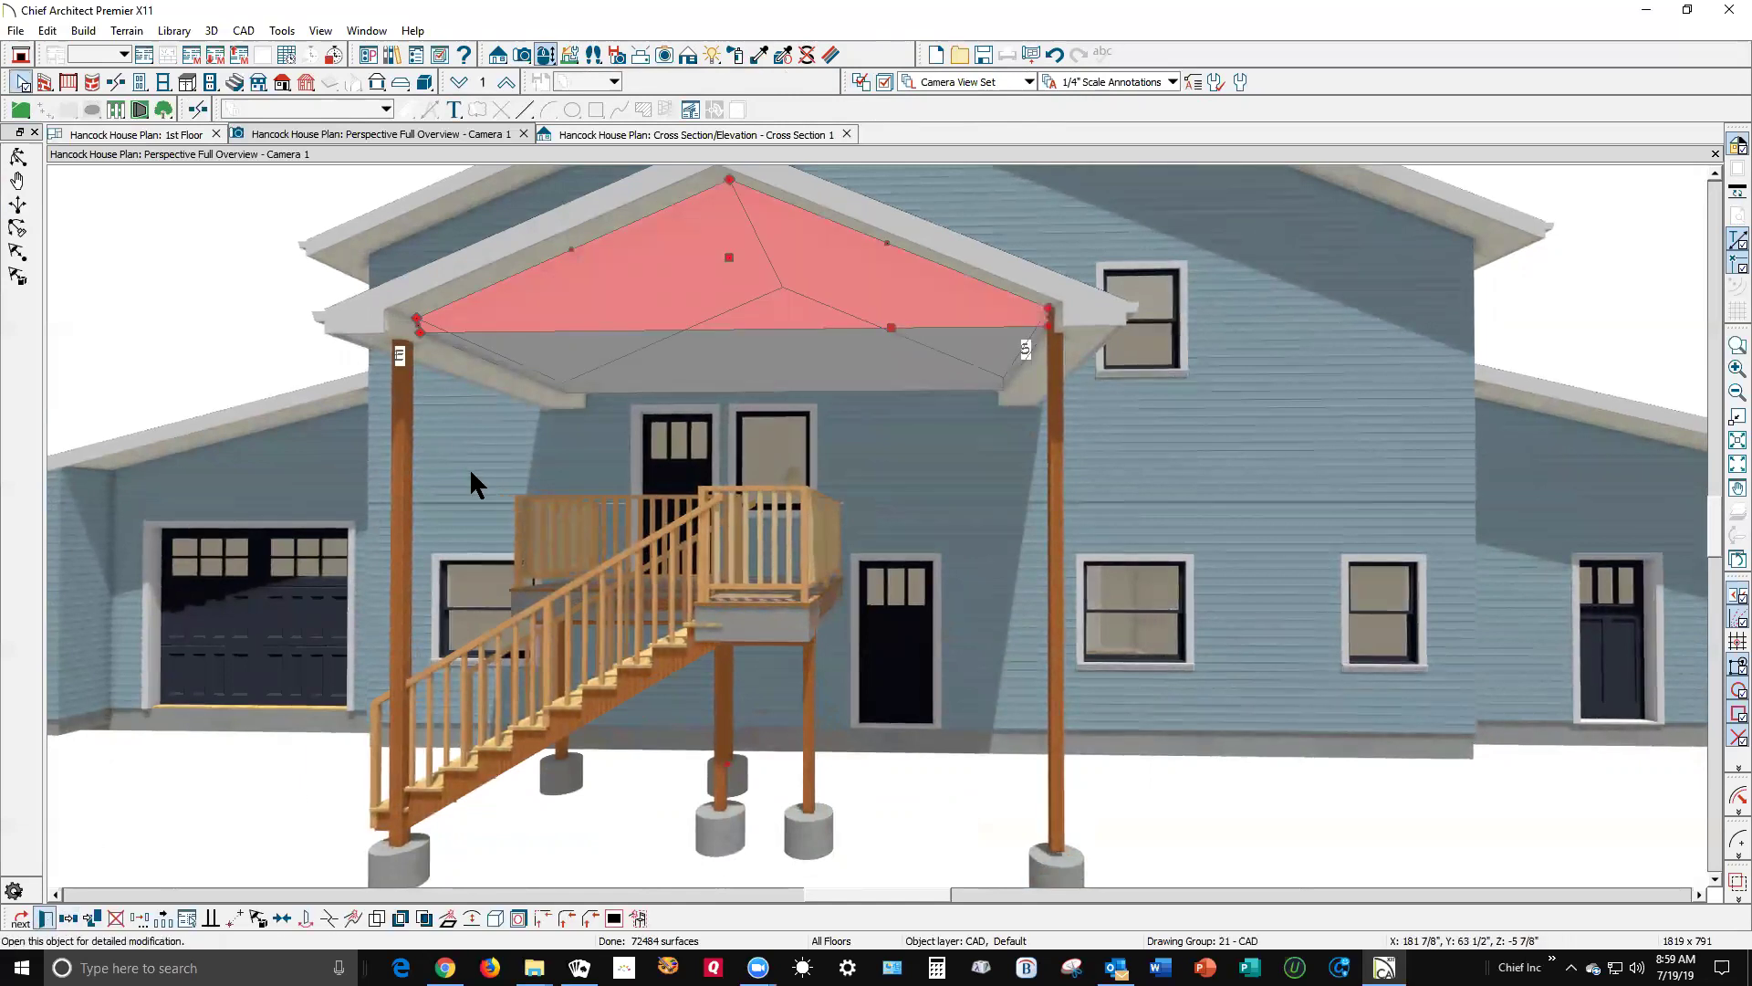
{"action": "left_click", "coordinate": [639, 337]}
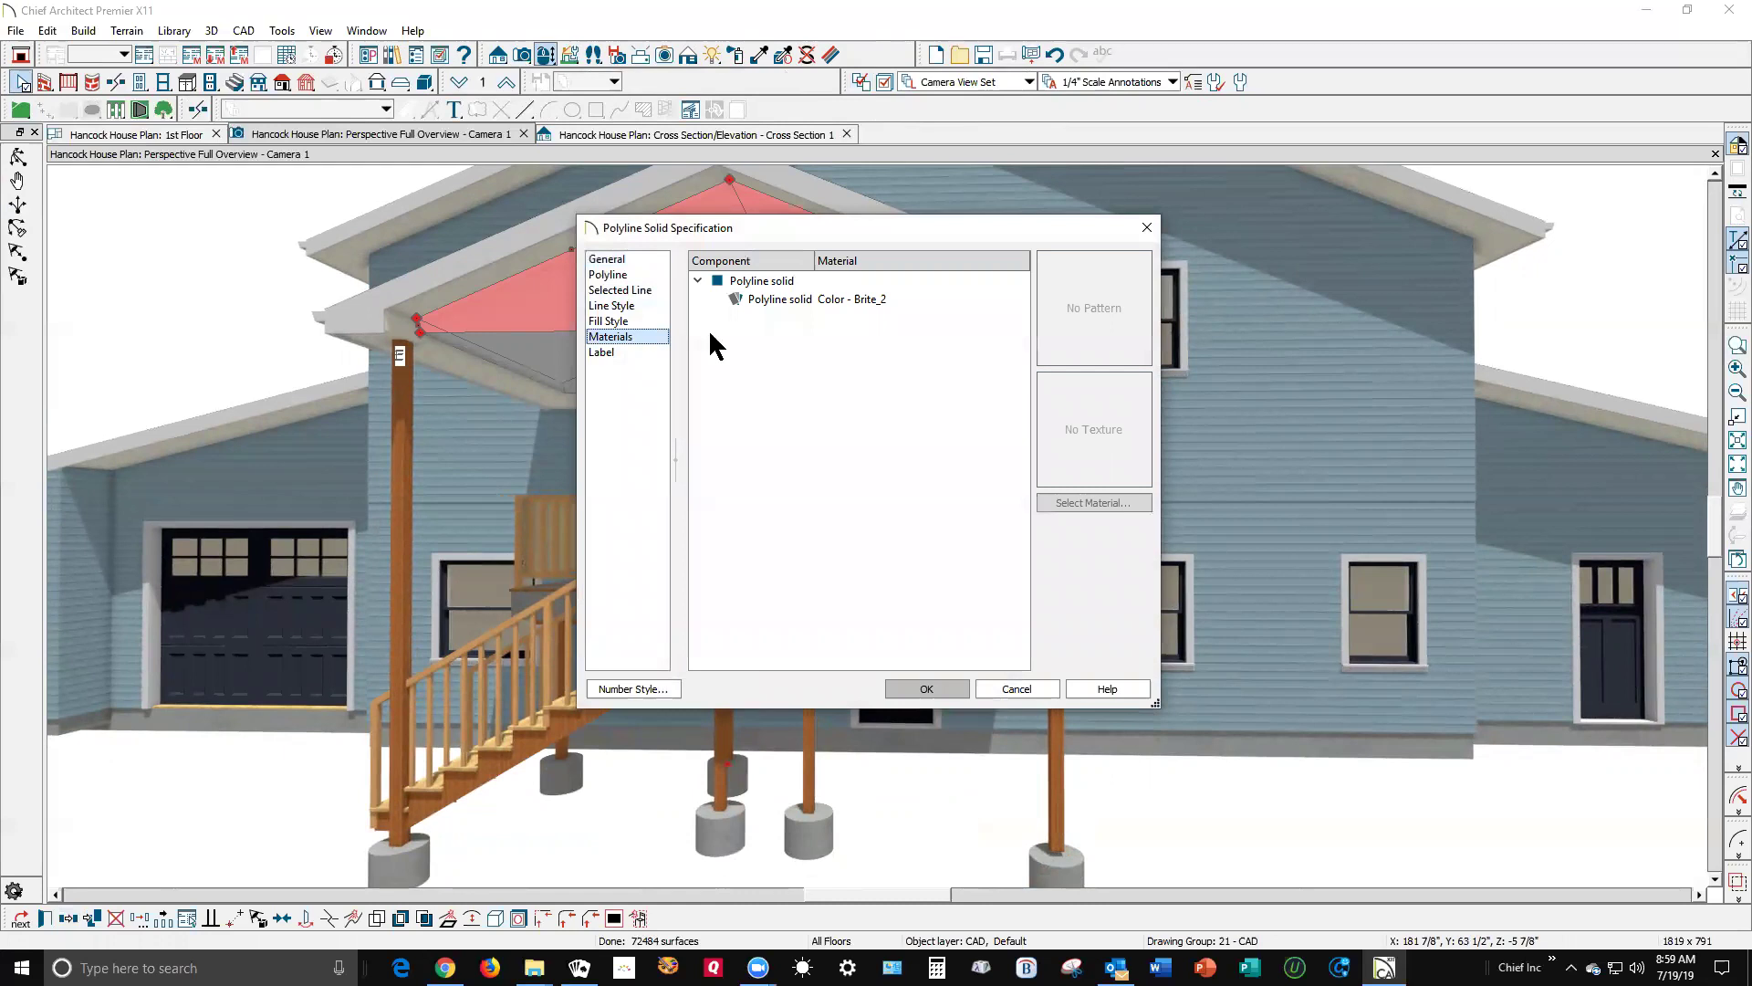
{"action": "left_click", "coordinate": [839, 298]}
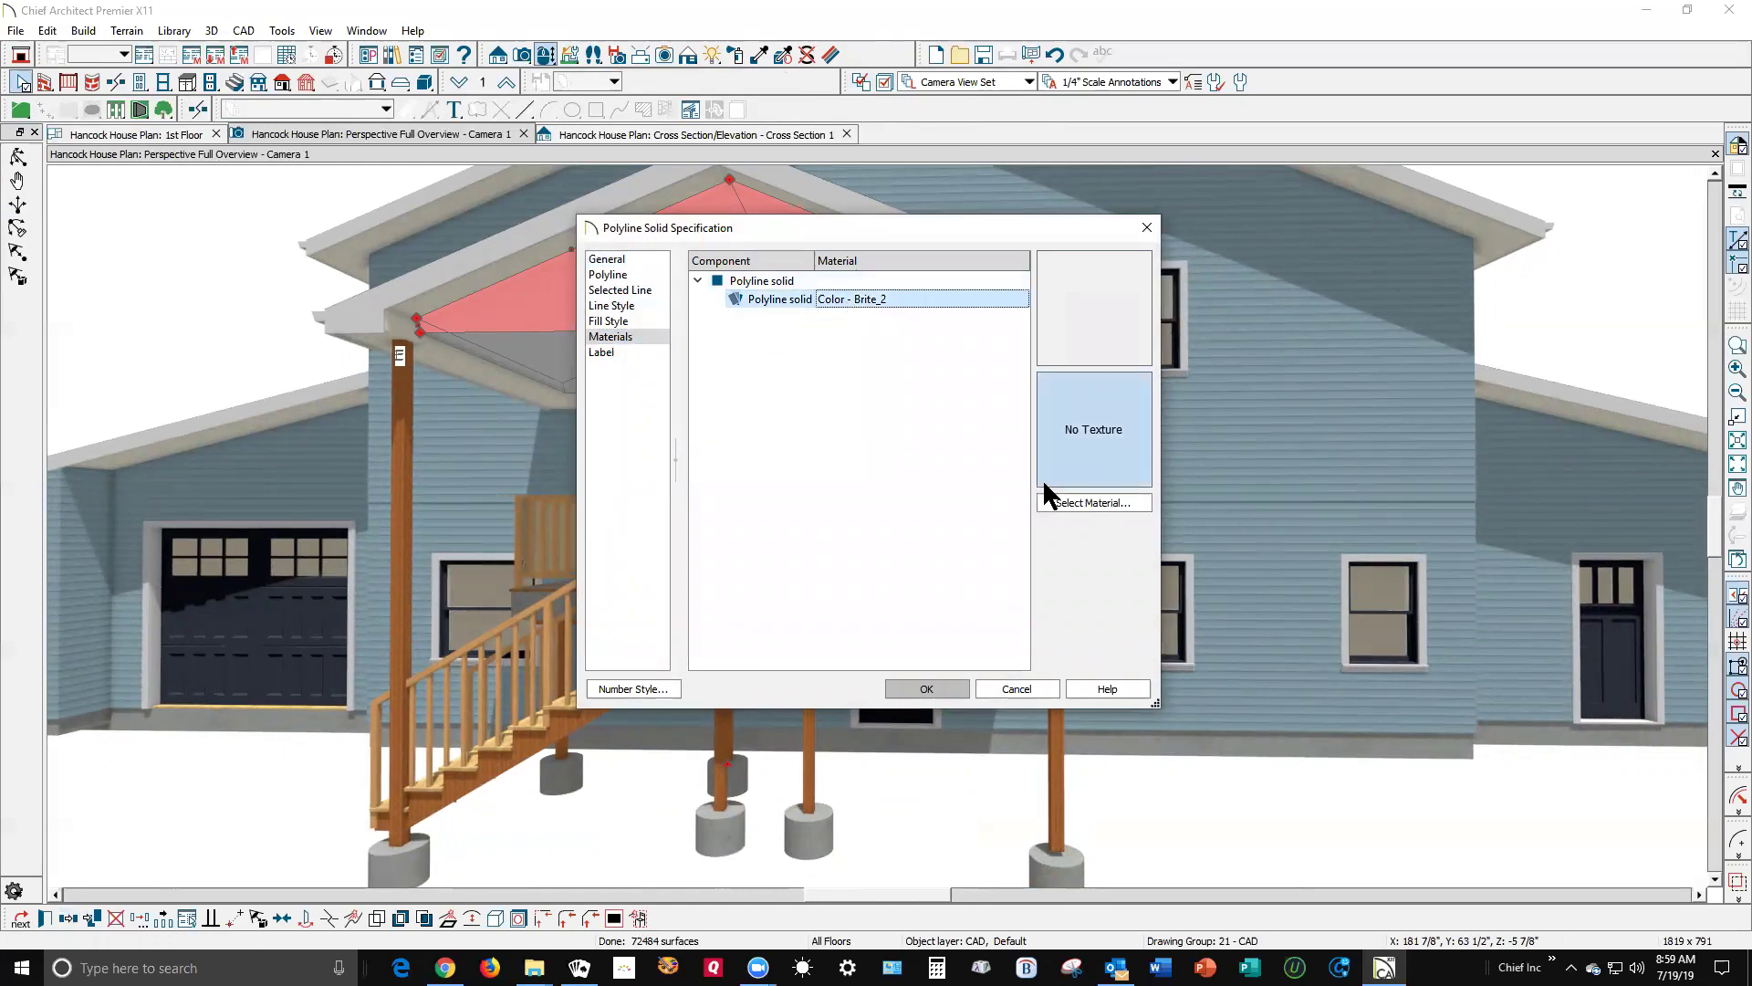
{"action": "left_click", "coordinate": [1077, 503]}
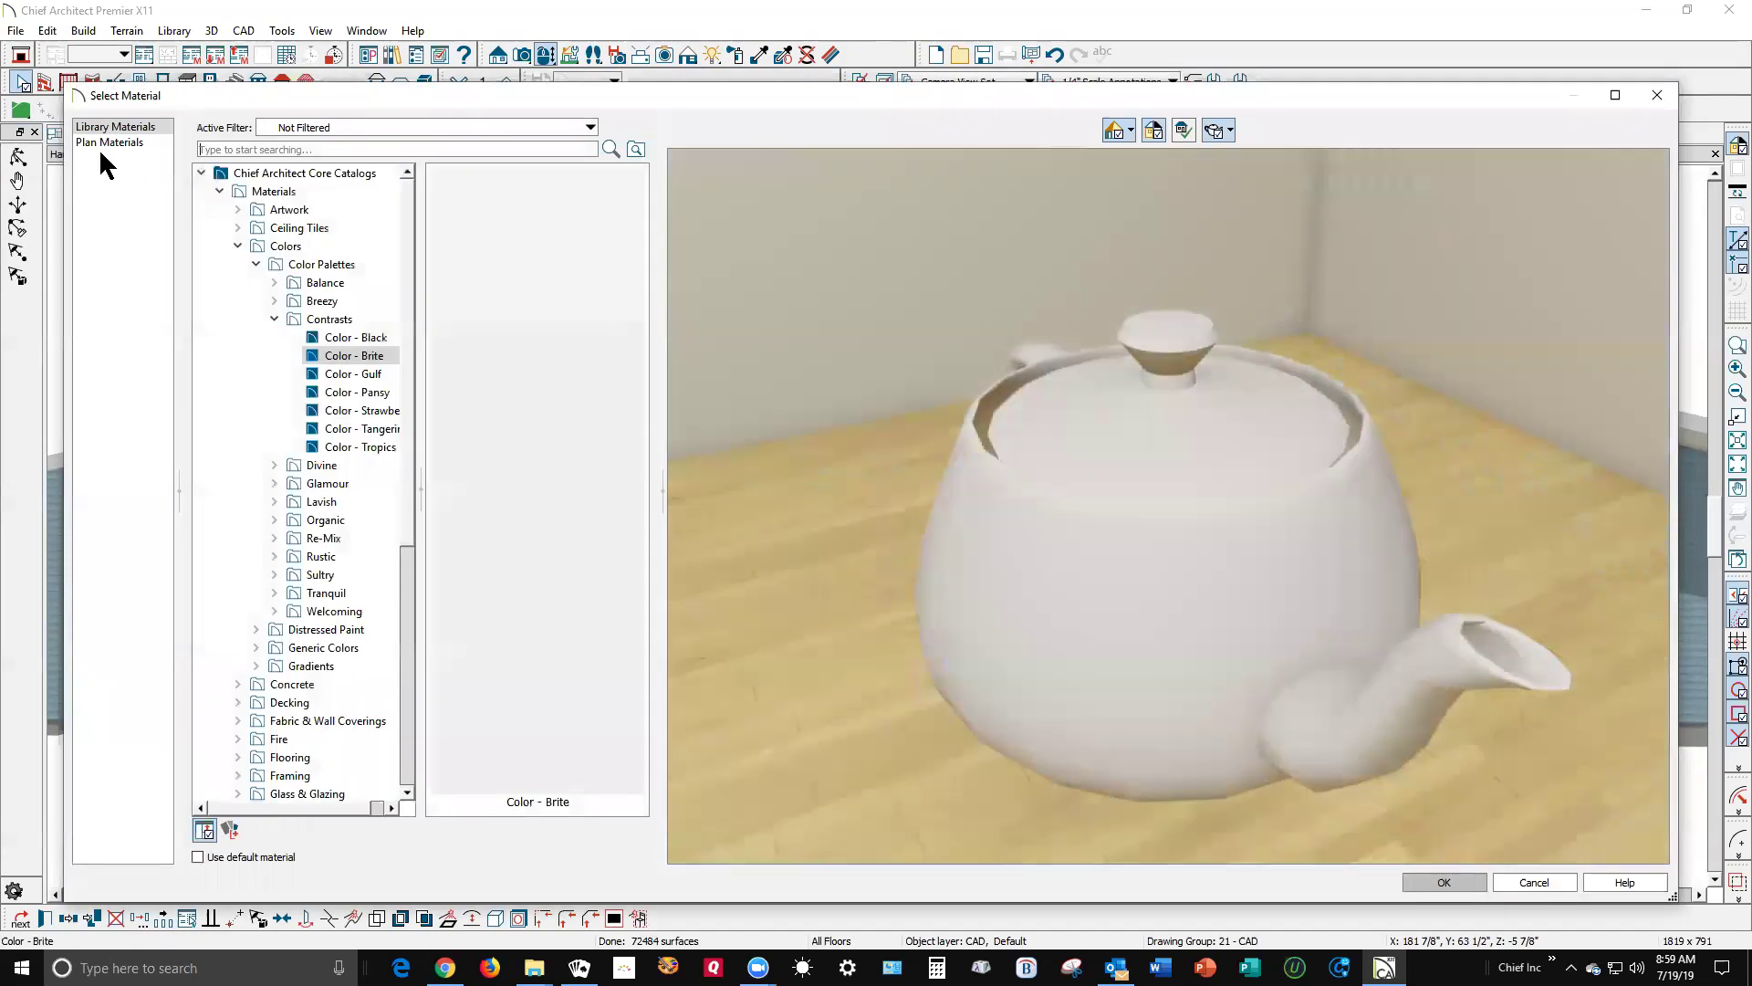
{"action": "left_click", "coordinate": [103, 143]}
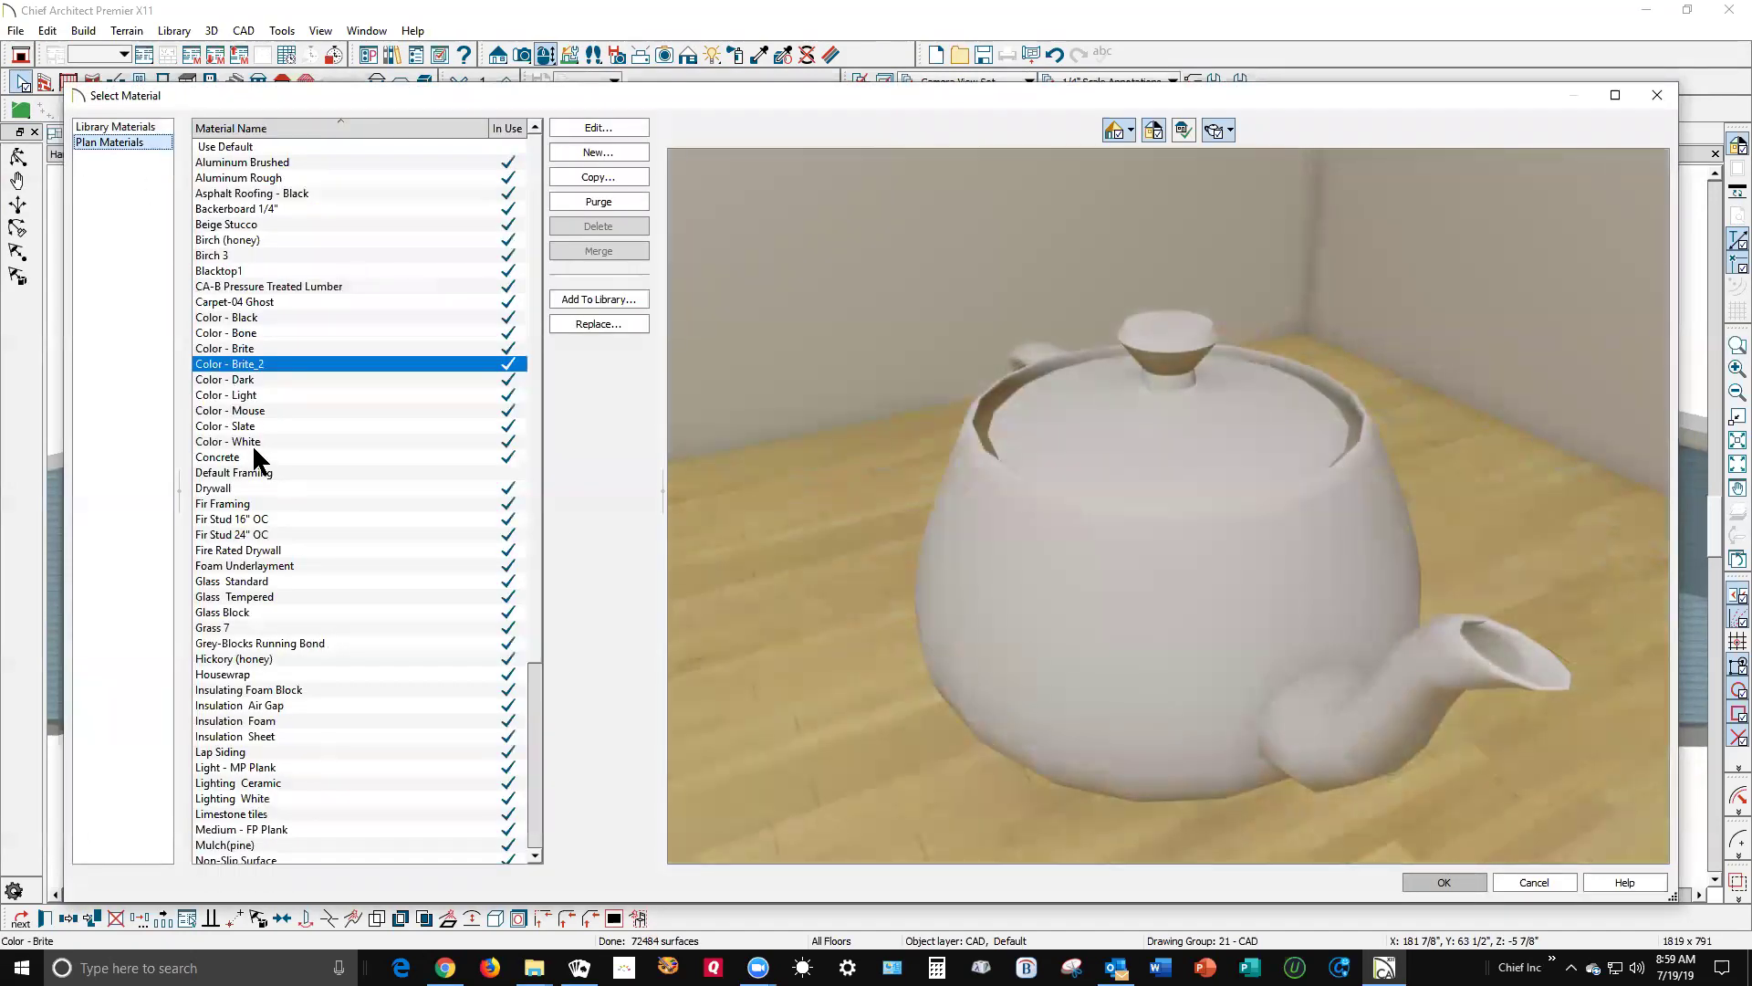
{"action": "left_click", "coordinate": [260, 451]}
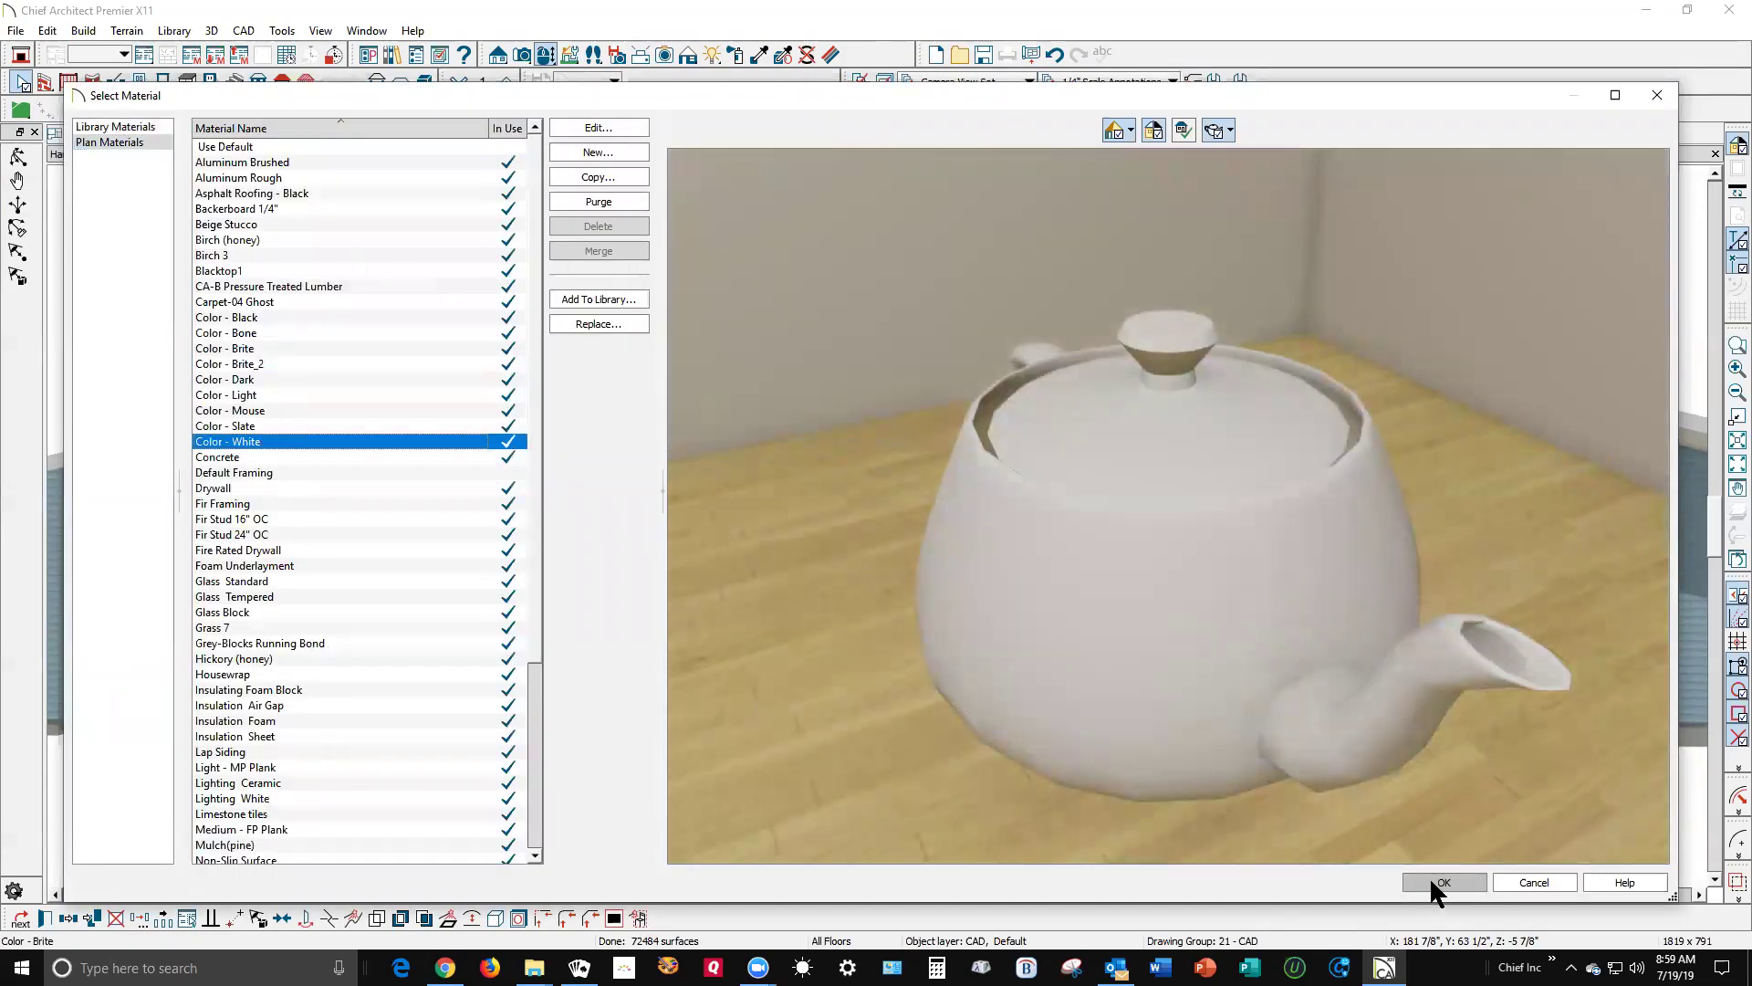
{"action": "left_click", "coordinate": [1435, 880]}
{"action": "left_click", "coordinate": [922, 679]}
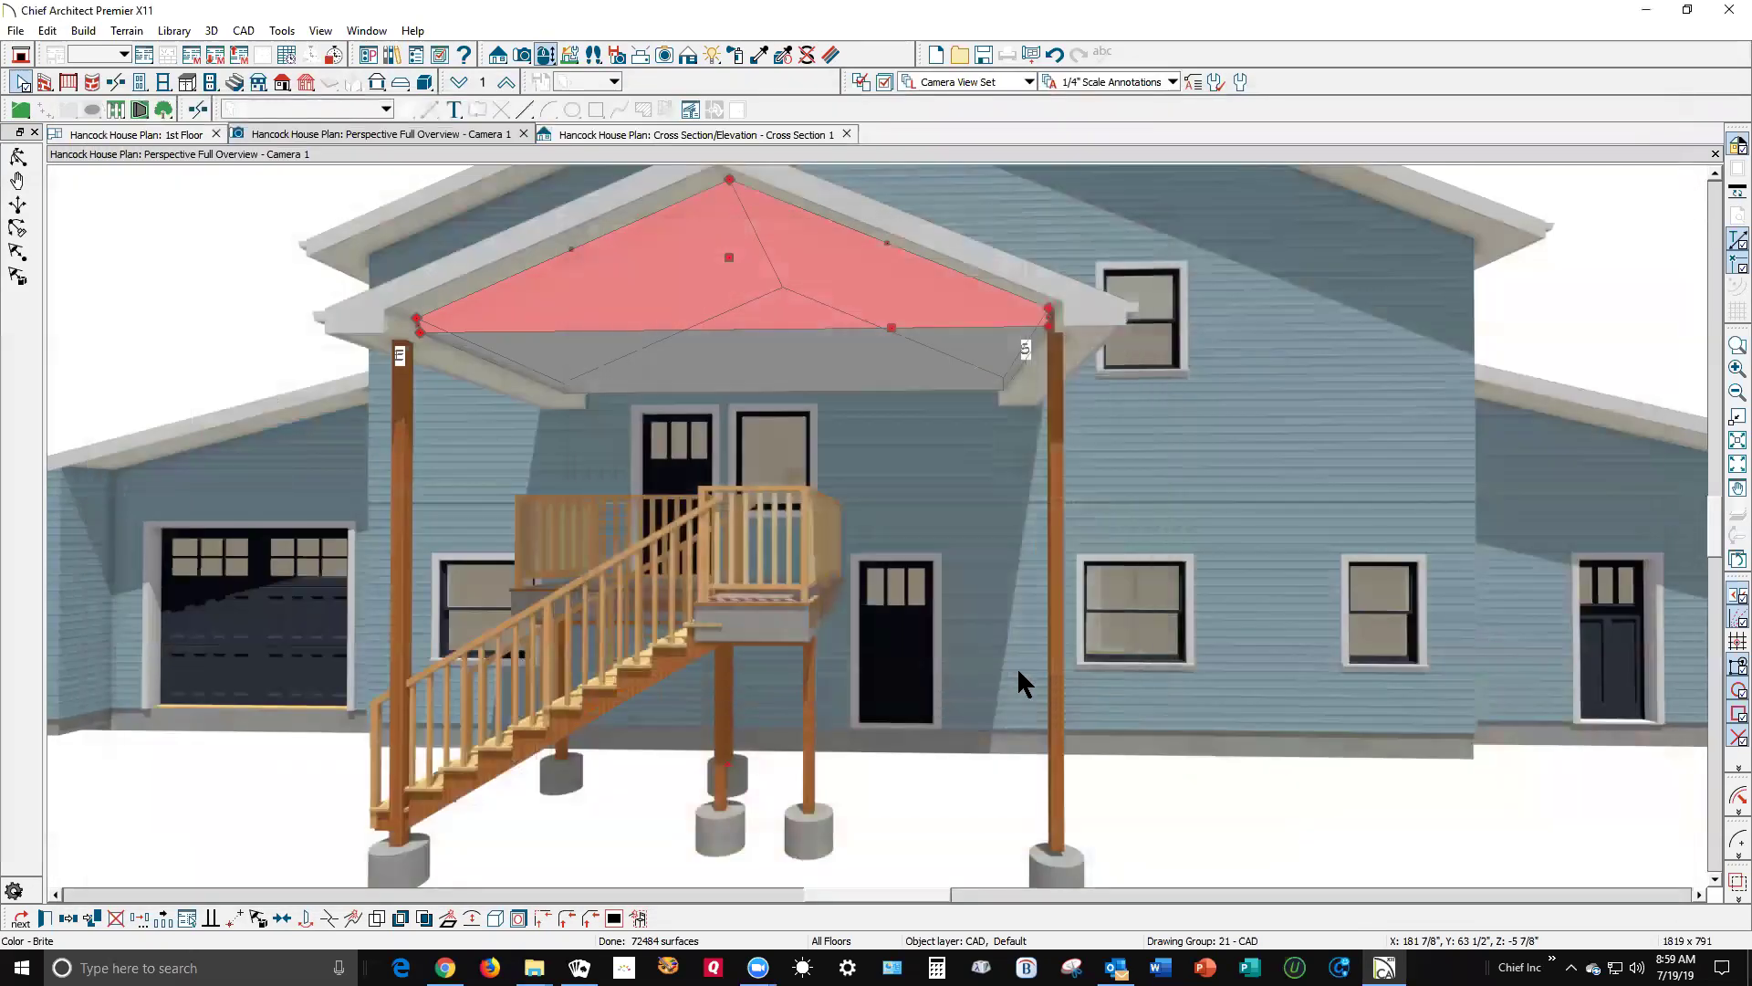
{"action": "key", "text": "Escape"}
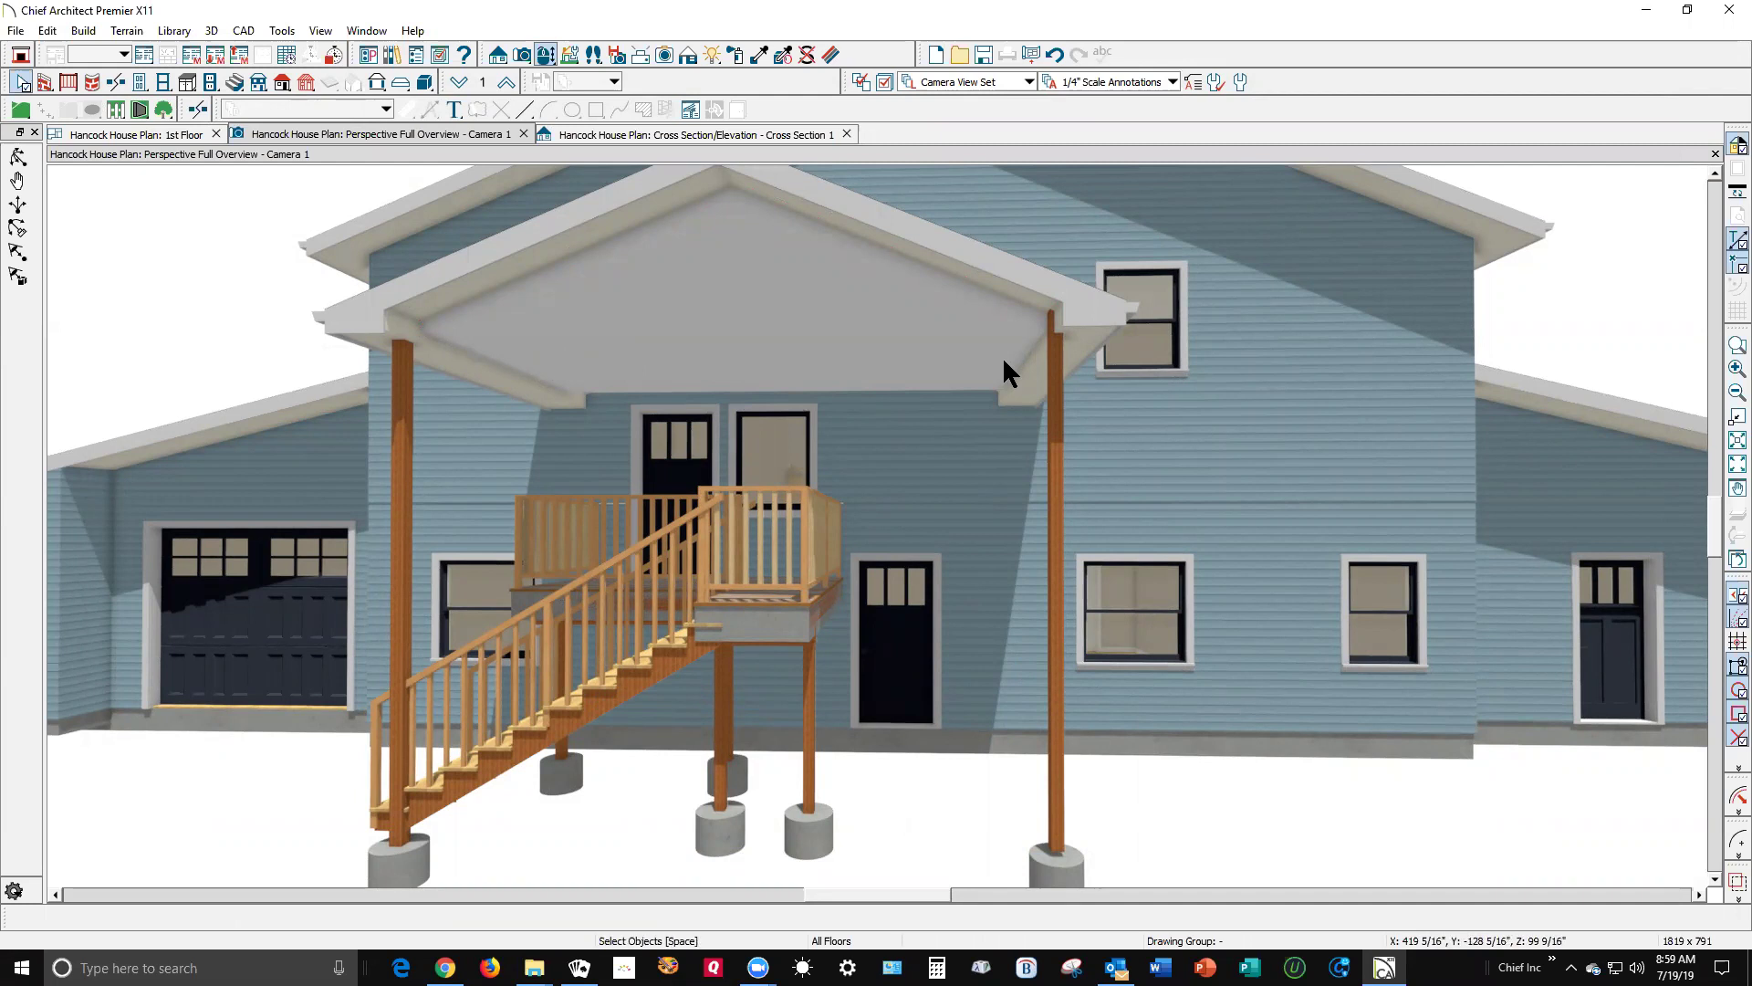
{"action": "scroll", "coordinate": [1003, 356], "scroll_direction": "down", "scroll_amount": 4}
{"action": "scroll", "coordinate": [990, 358], "scroll_direction": "up", "scroll_amount": 2}
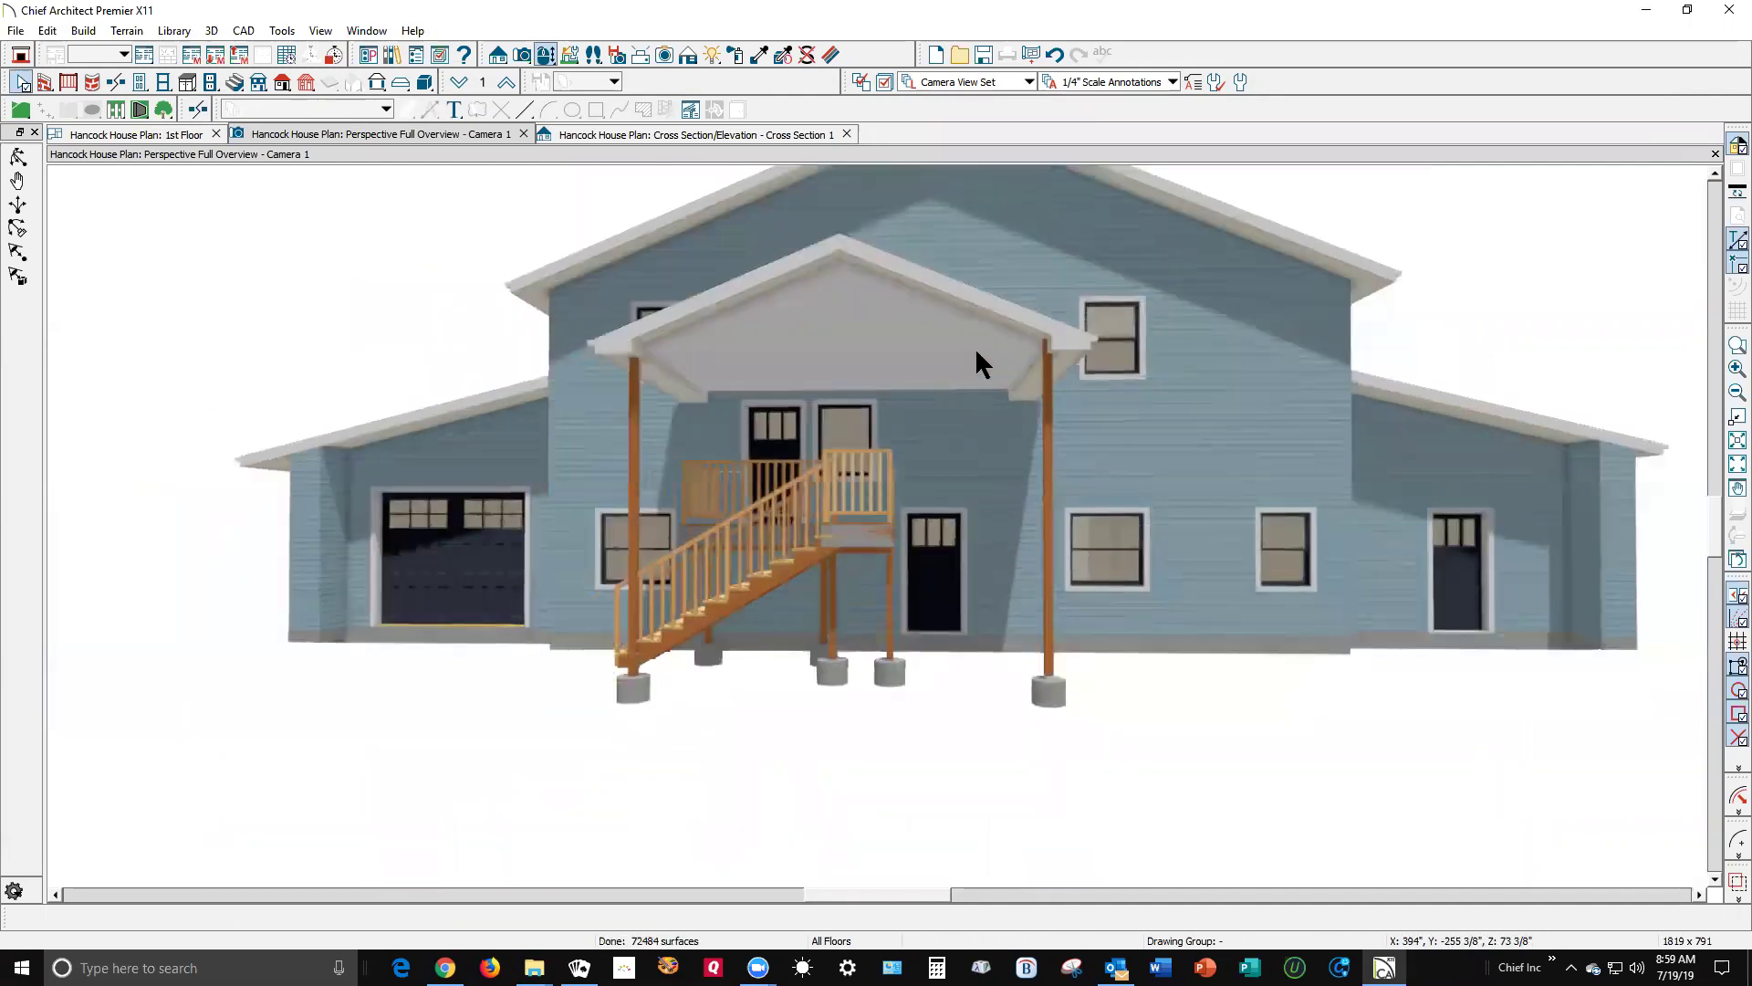
{"action": "left_click", "coordinate": [864, 348]}
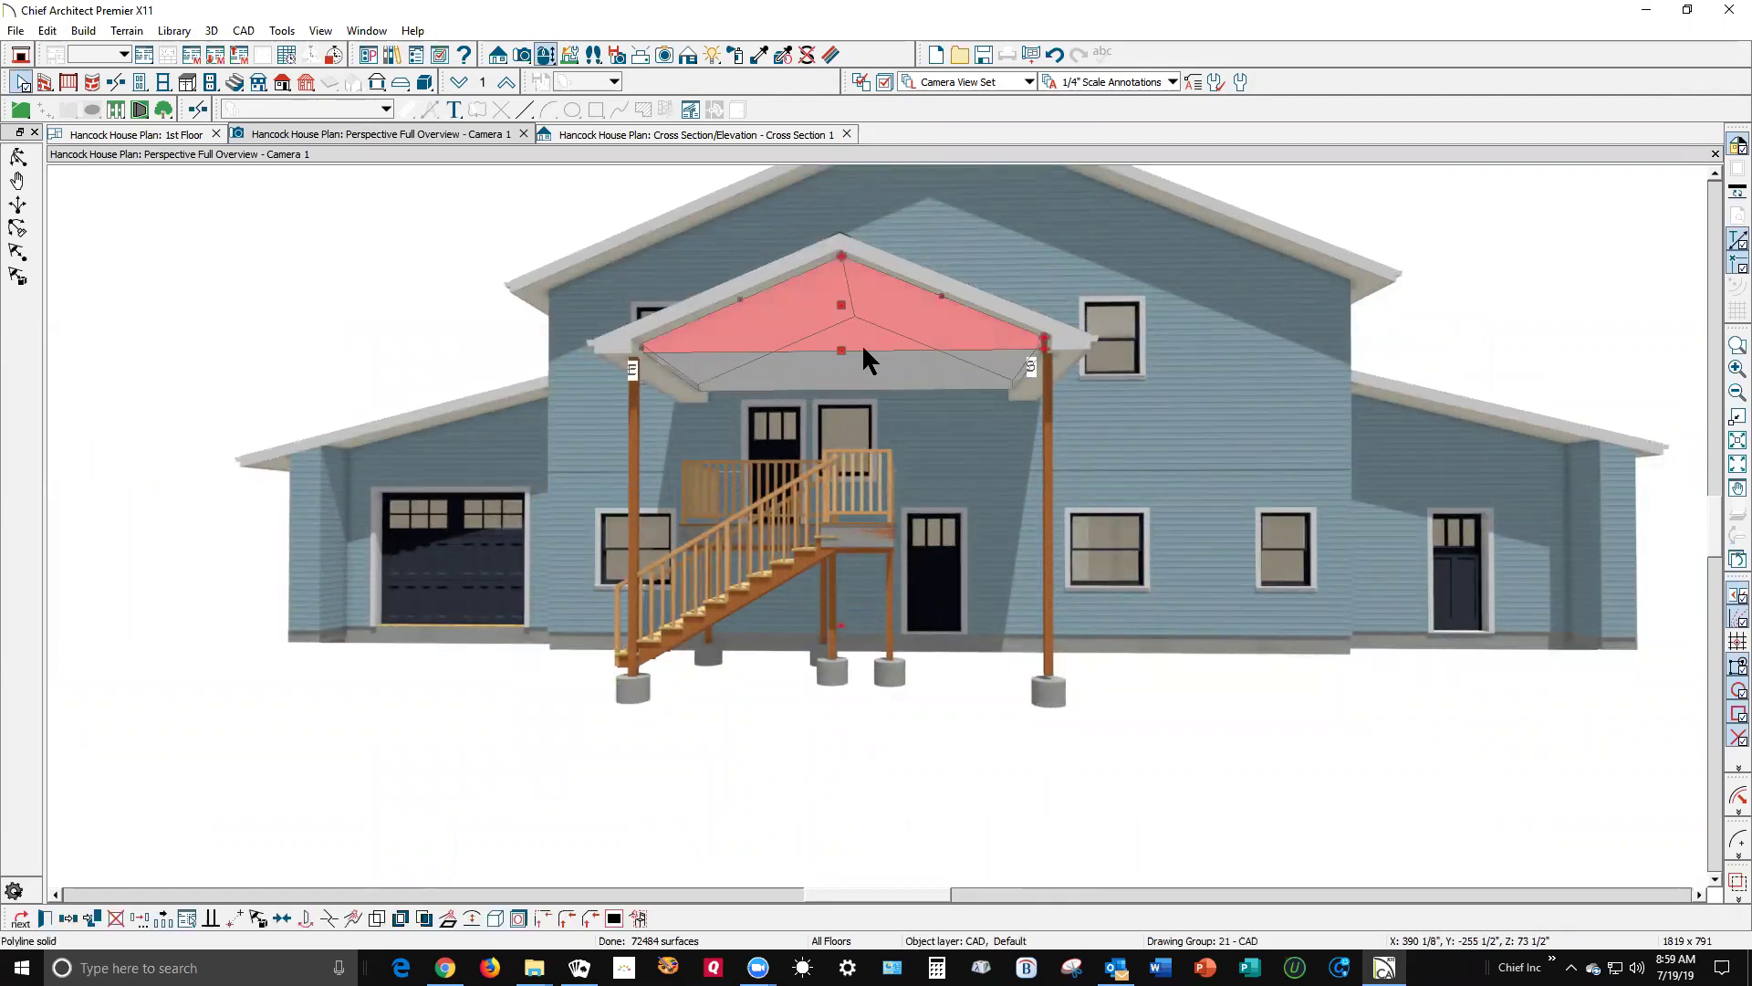
{"action": "left_click", "coordinate": [331, 276]}
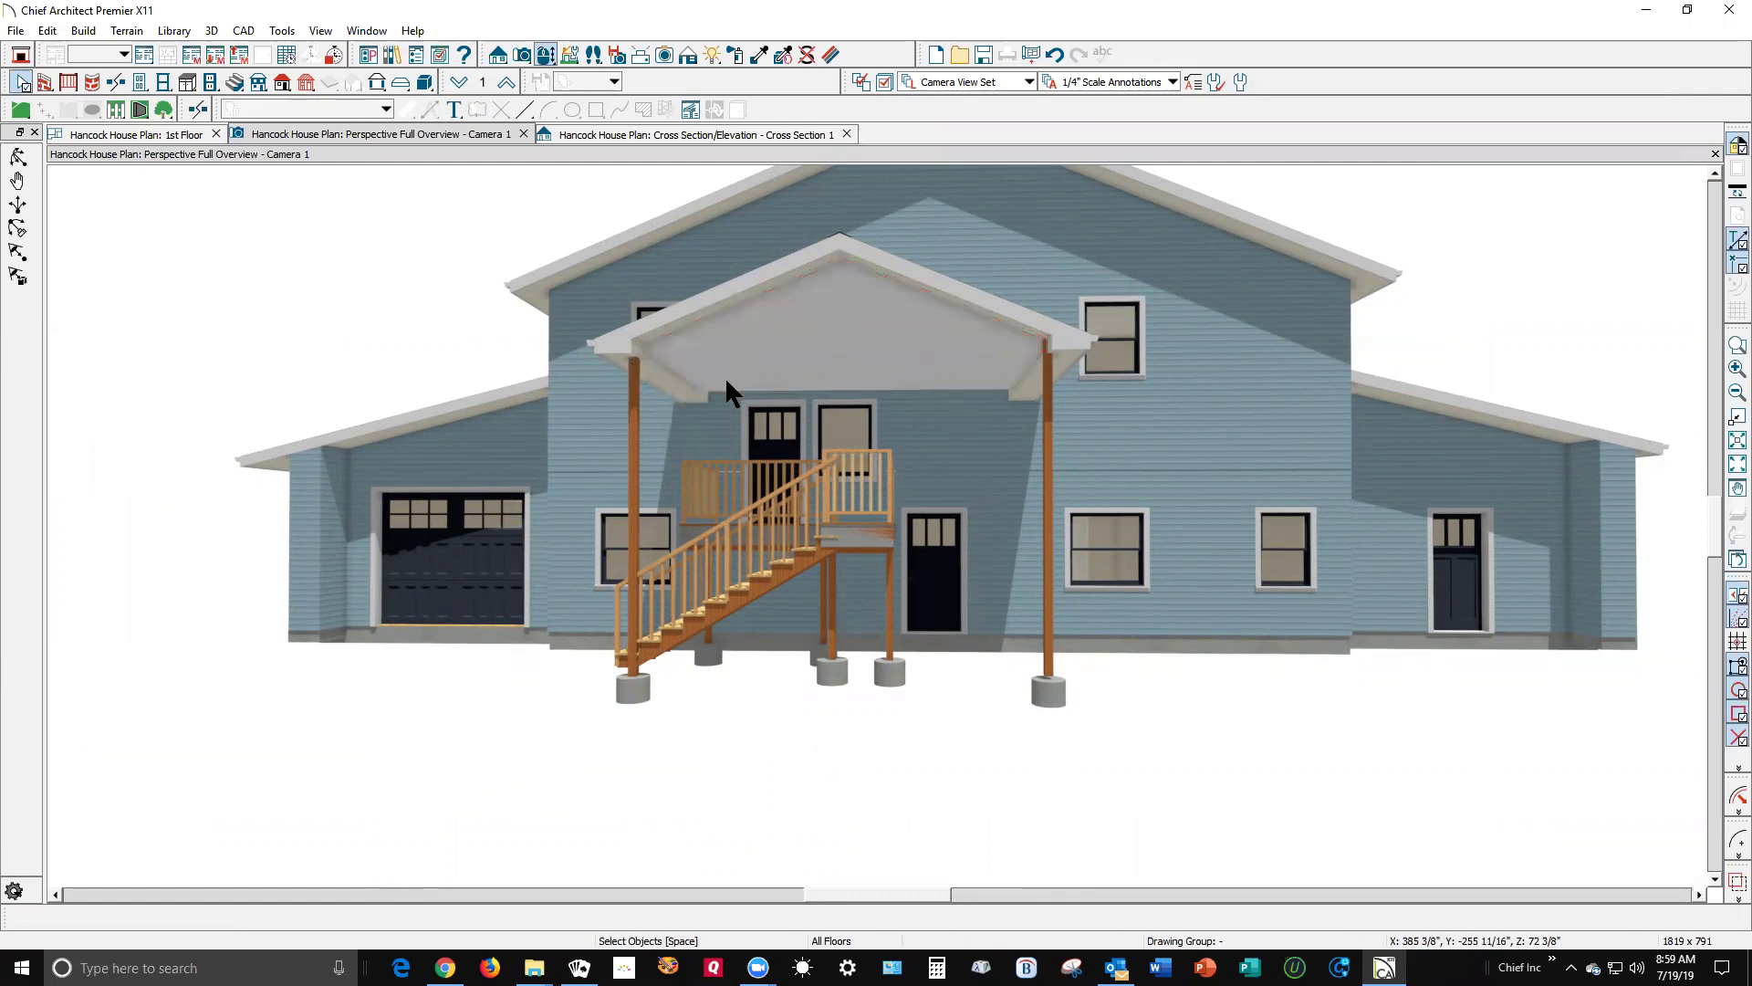